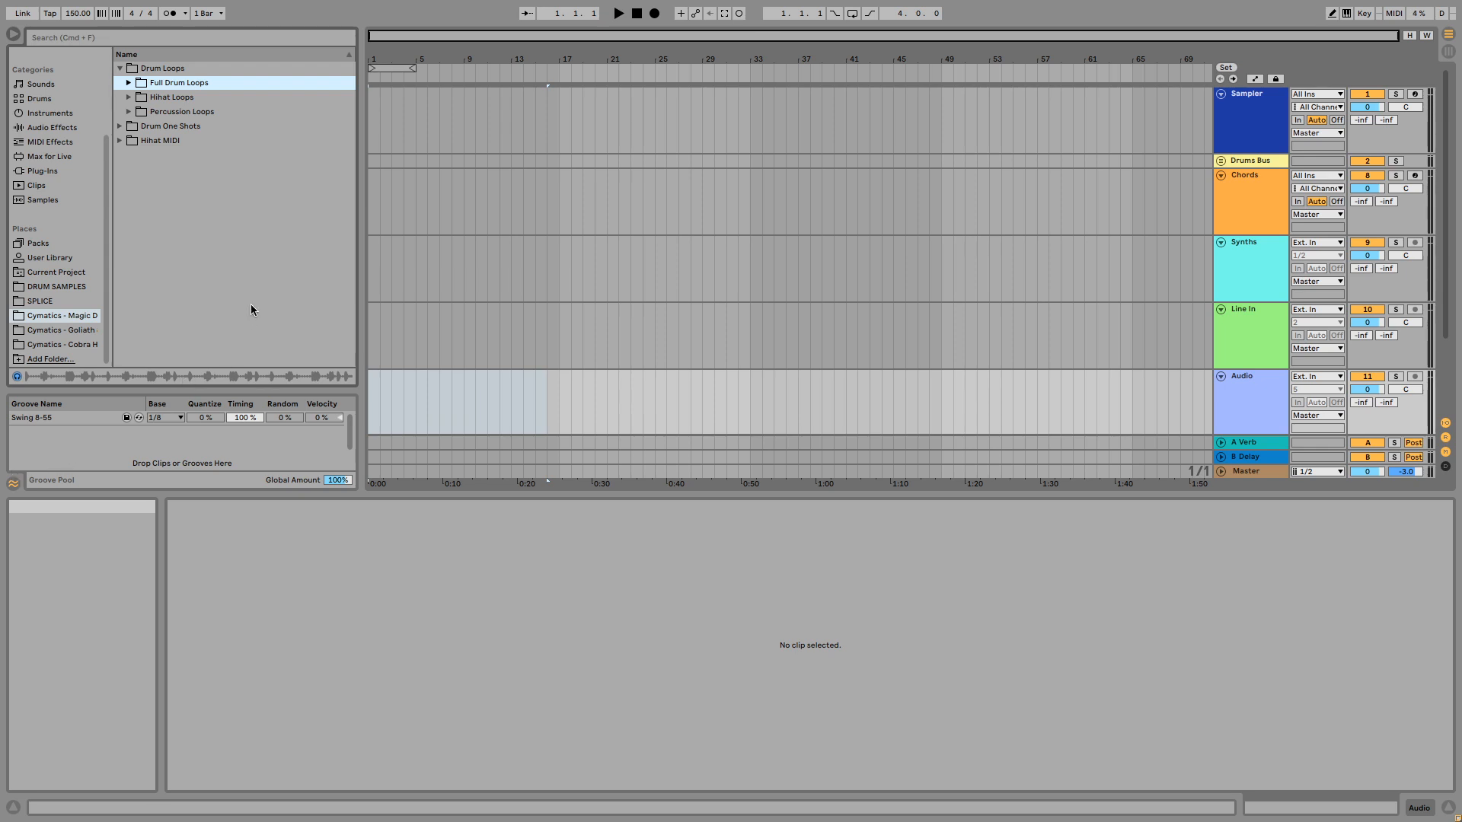
- Enlarge the arrangement area and insert five new MIDI tracks below the Synths track
left_click_drag(257, 495, 260, 559)
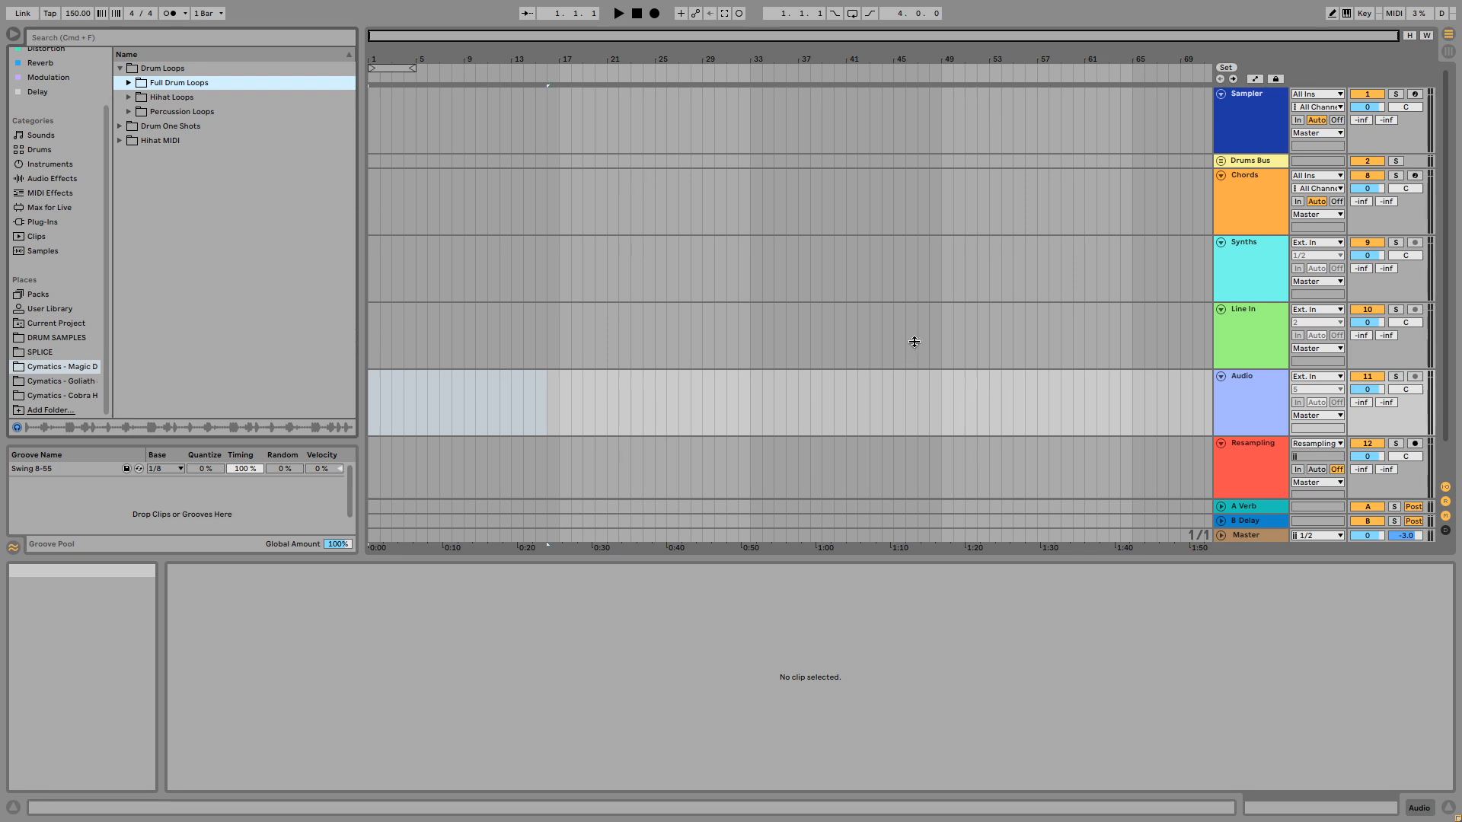
left_click(1270, 274)
key("super+shift+t")
key("super+shift+t")
key("super+shift+t")
key("super+shift+t")
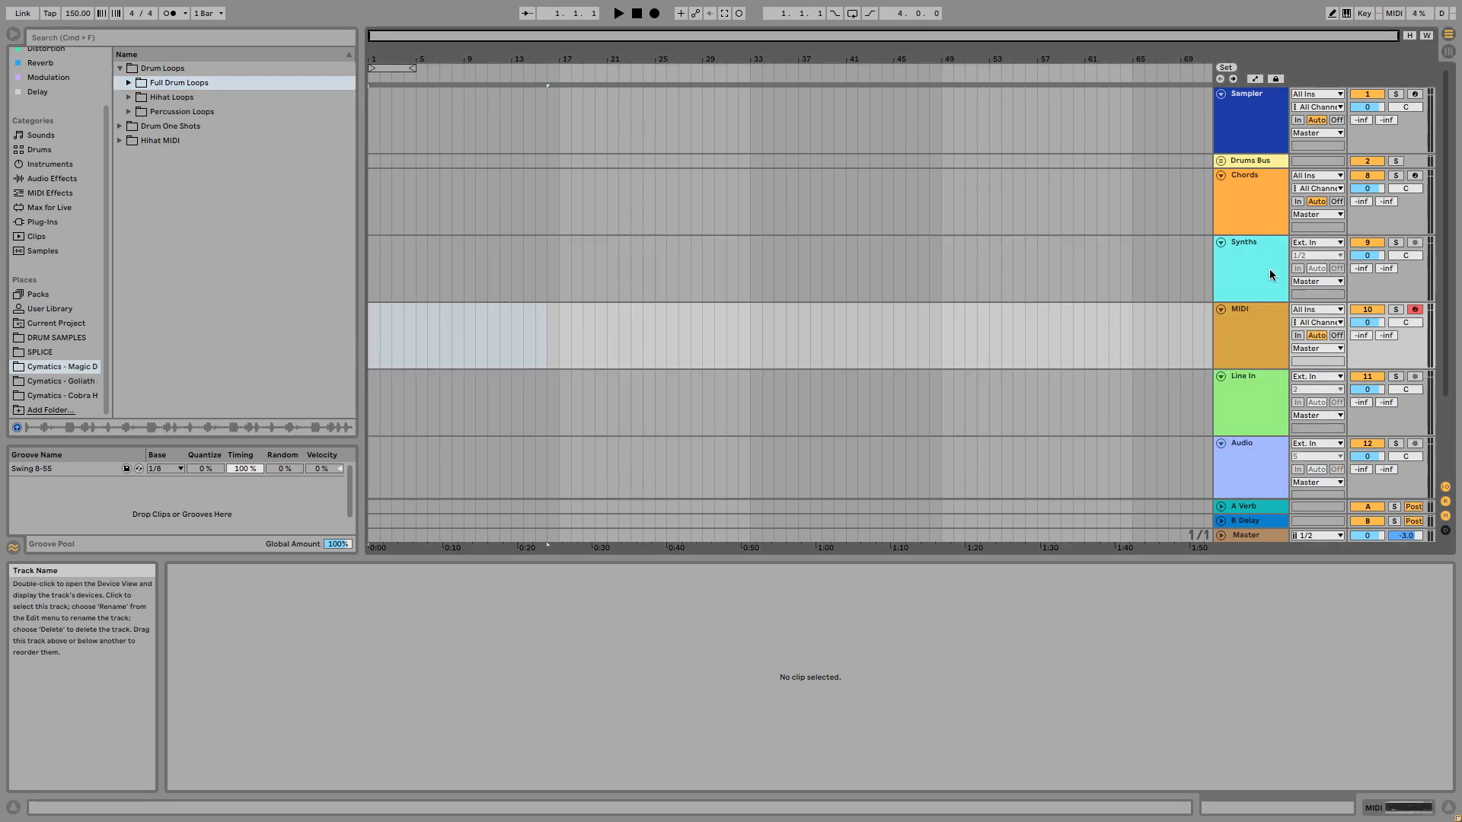
key("super+t")
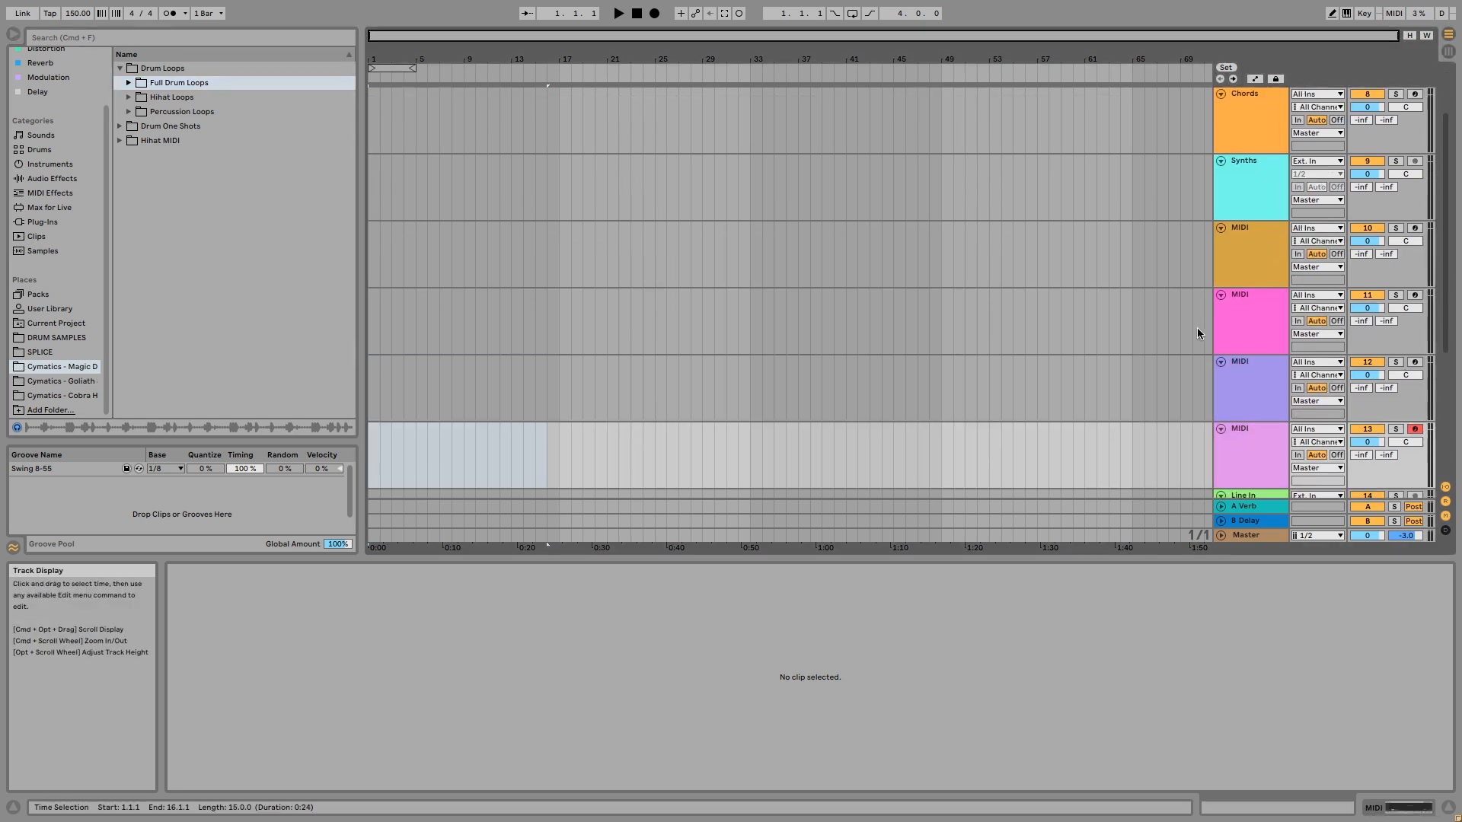
left_click(1266, 256)
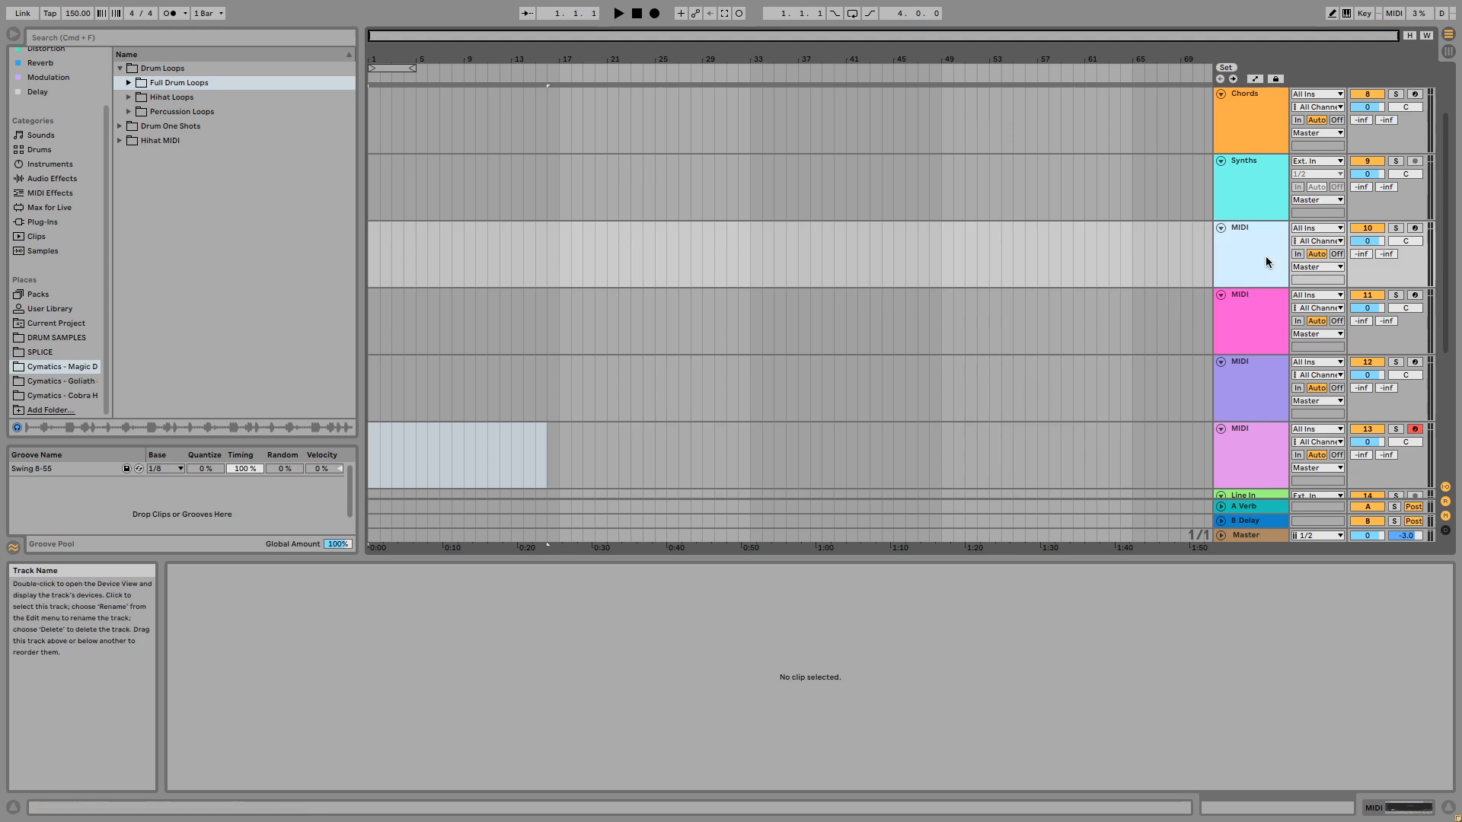
key("super+shift+t")
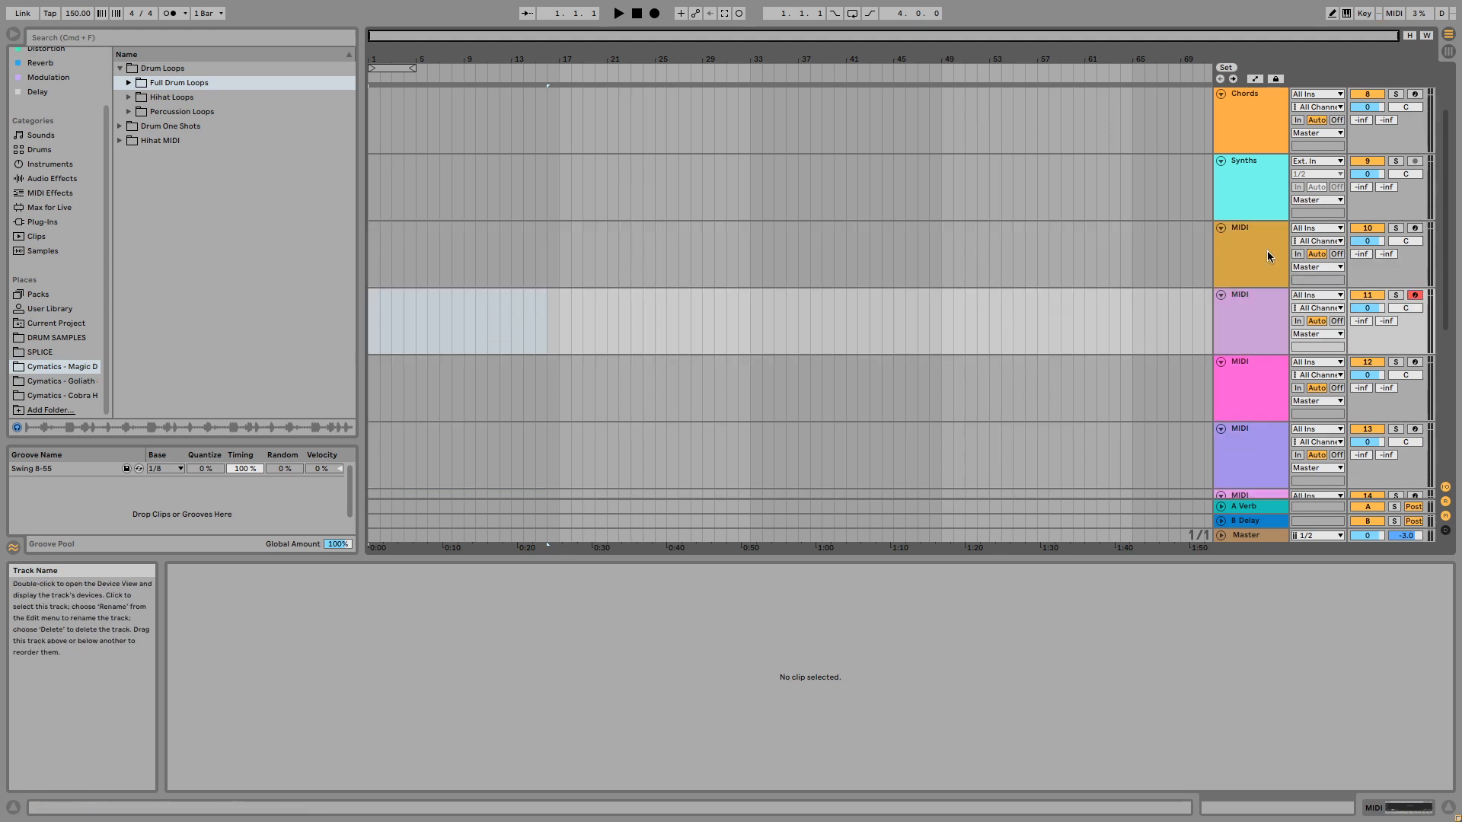
left_click(1258, 253)
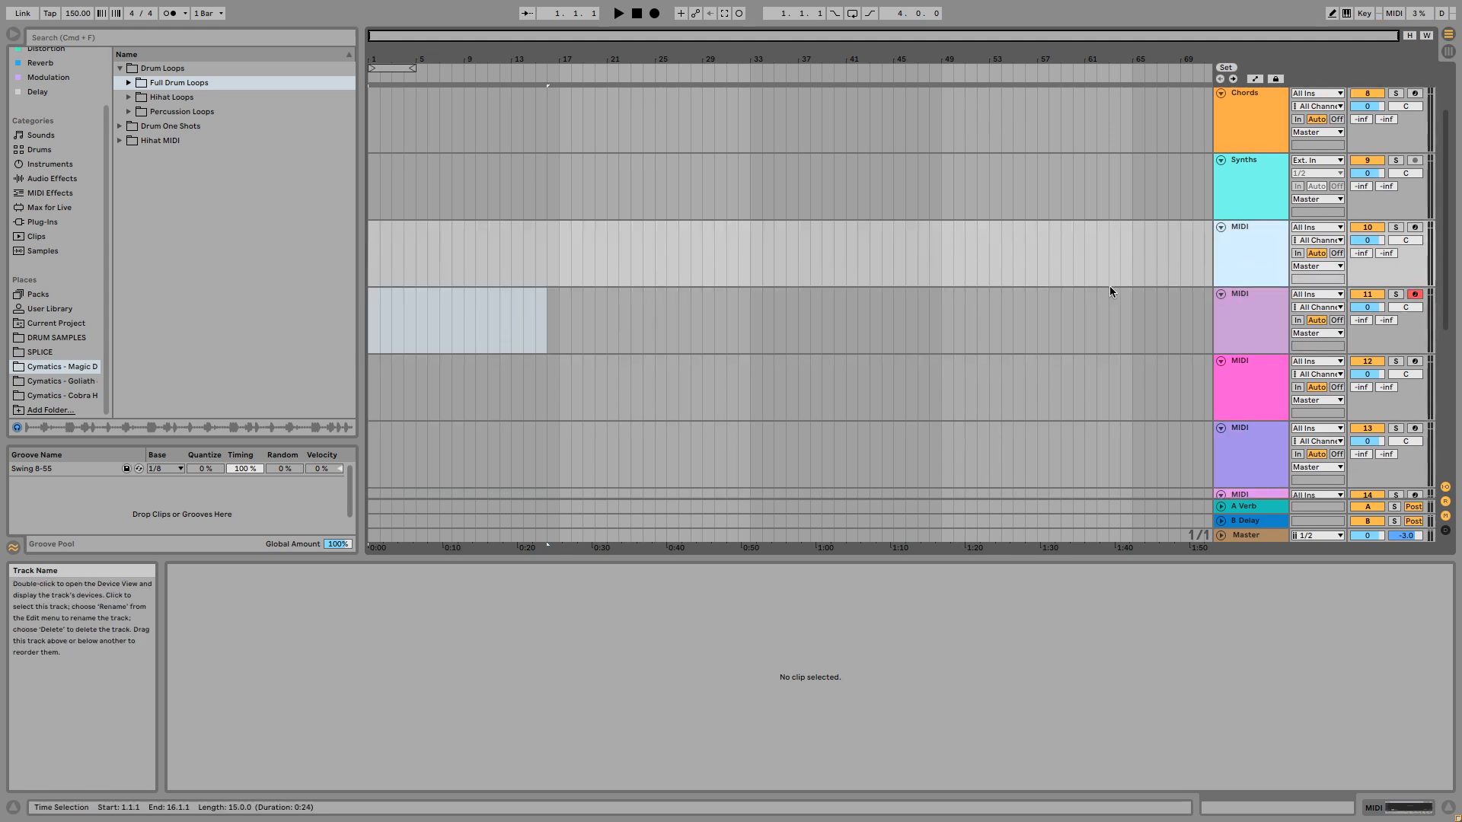
scroll(1109, 286, "down", 3)
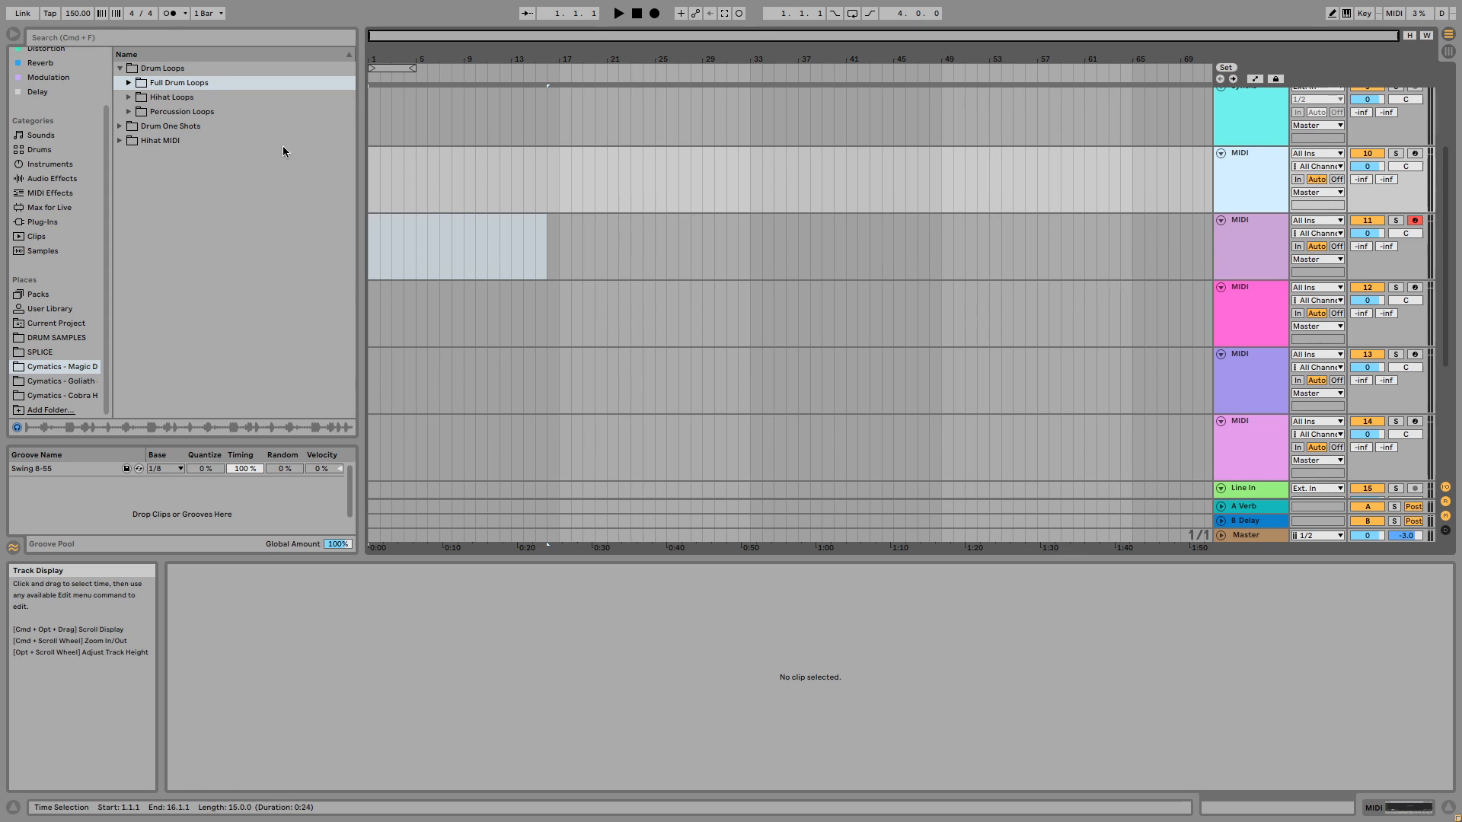
- Open the Claps folder inside Drum One Shots and pick the Cymatics - Magic Clap 3.wav sample
left_click(119, 126)
left_click(255, 140)
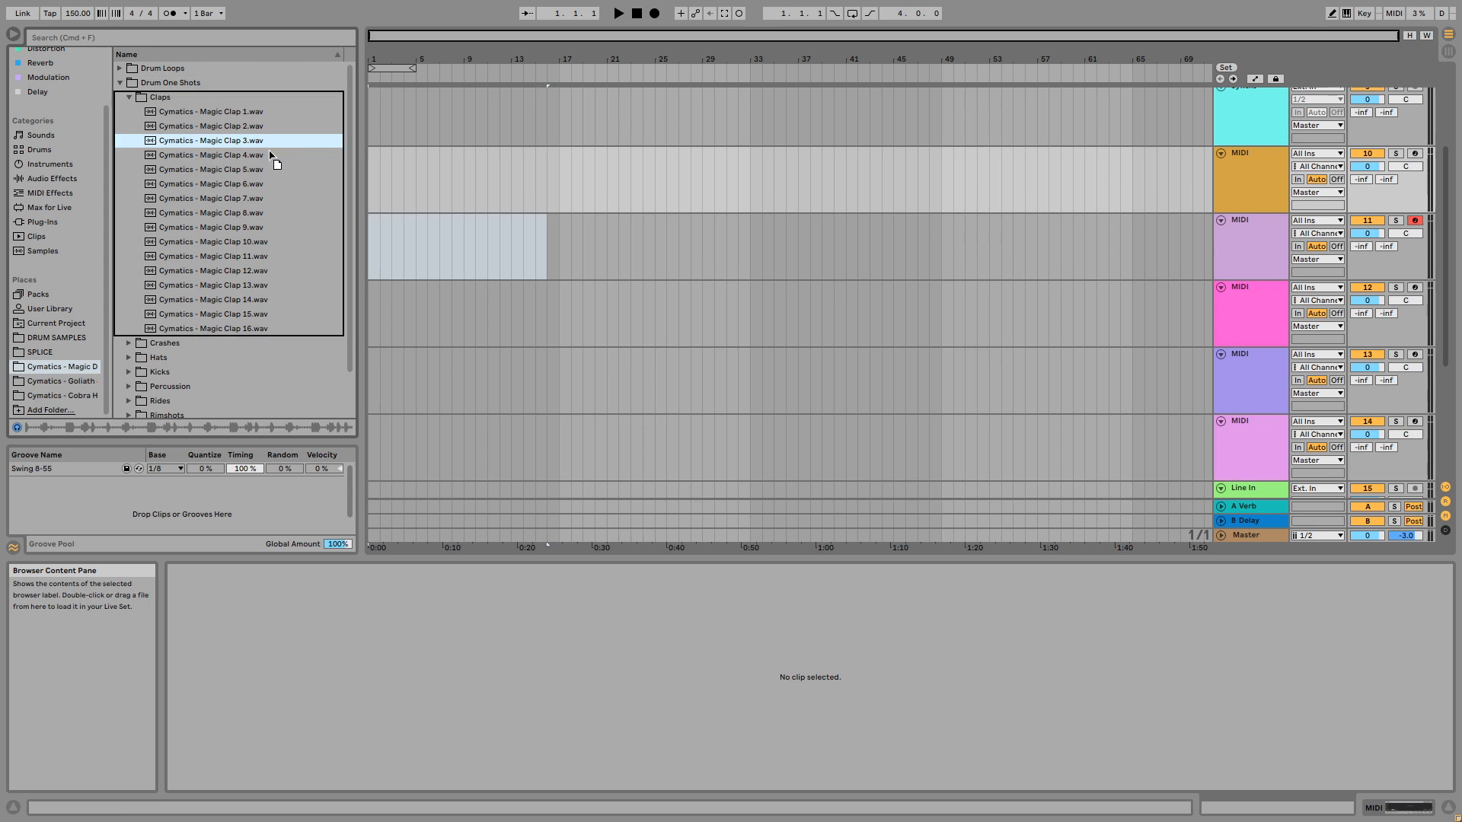
left_click(390, 170)
mouse_move(387, 165)
left_mouse_down()
mouse_move(368, 170)
mouse_move(377, 198)
mouse_move(383, 143)
mouse_move(365, 112)
left_mouse_up()
- Insert an audio track below the first new MIDI track and place Cymatics - Magic Clap 3.wav at its start
key("super+t")
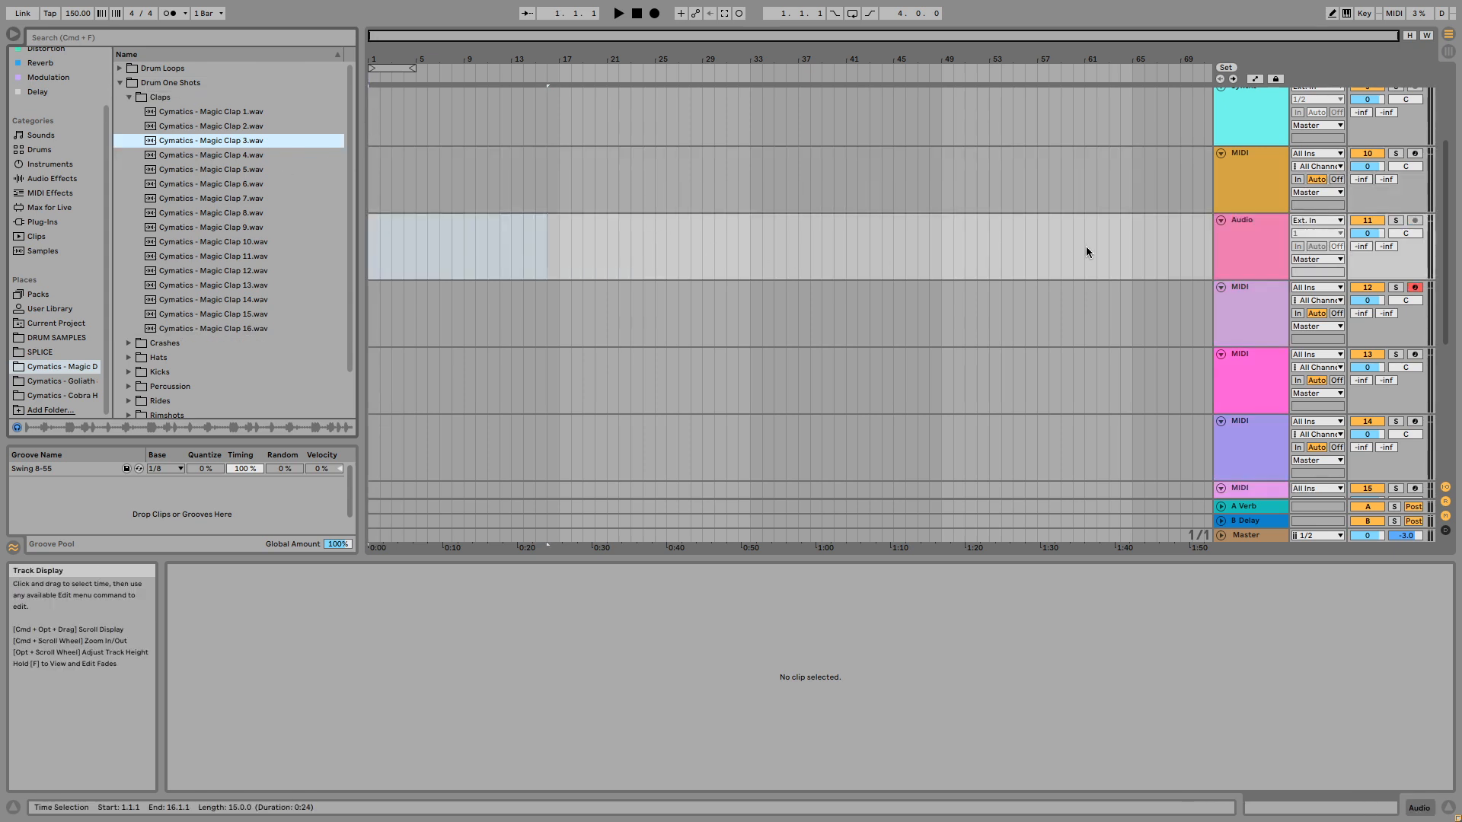
left_click(1269, 252)
left_click_drag(155, 144, 369, 261)
left_click_drag(371, 59, 371, 144)
left_click(373, 234)
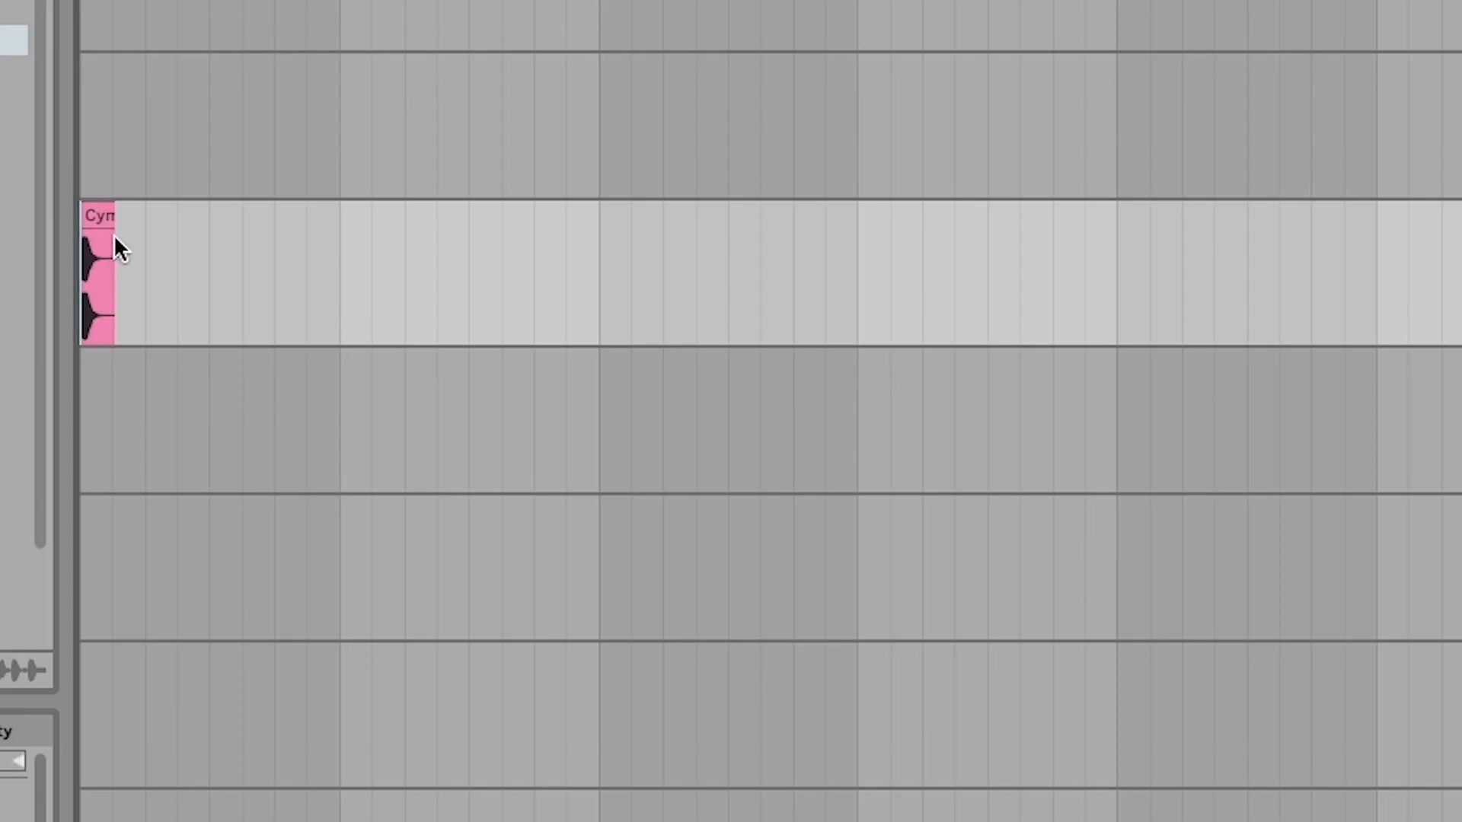
- Duplicate the clap clip onto every beat through the end of bar 4
left_click_drag(152, 227, 16, 234)
key("super+d")
key("super+d")
key("super+d")
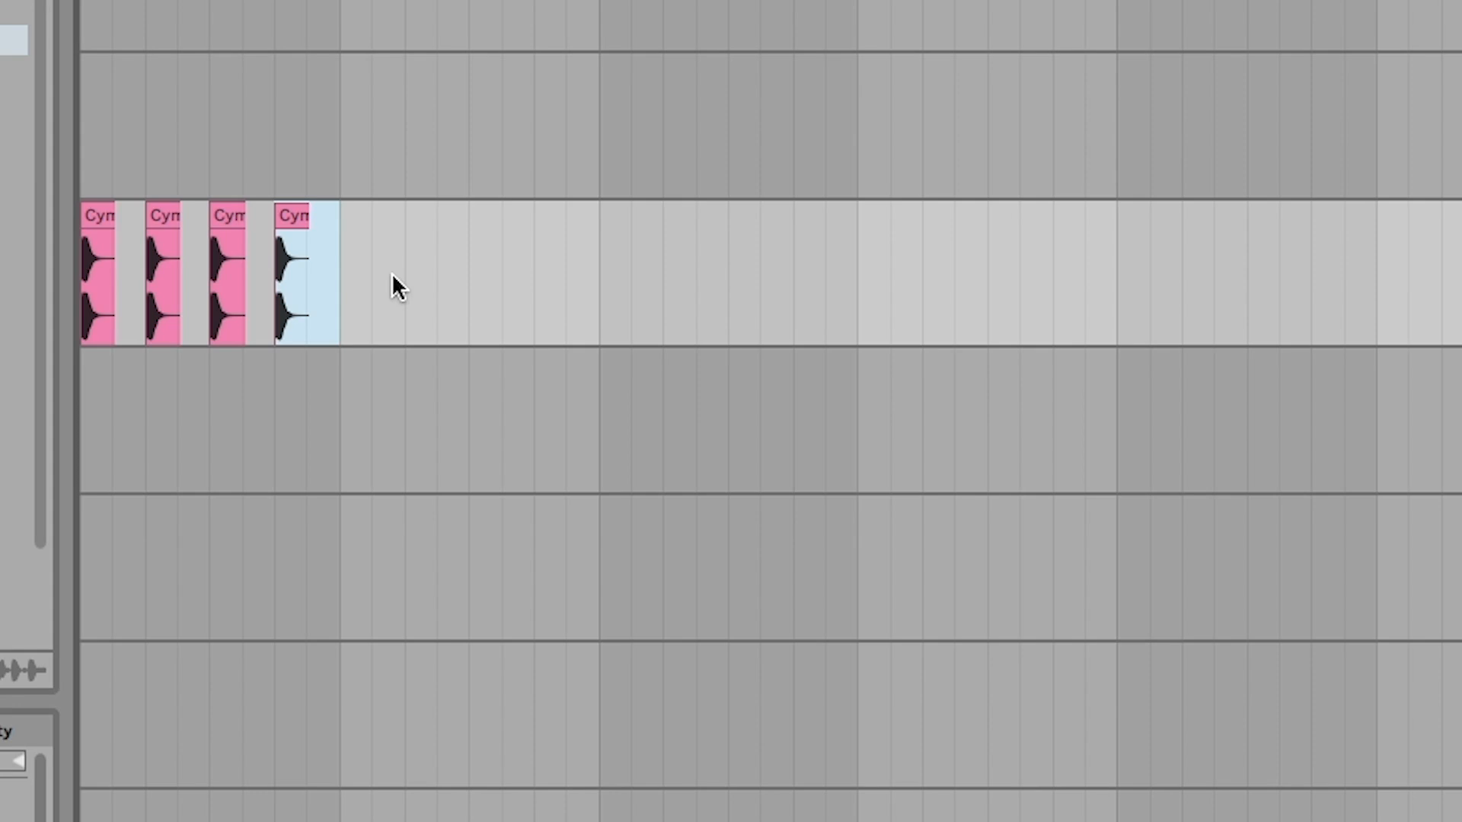
left_click_drag(325, 271, 45, 277)
key("super+d")
key("super+d")
key("super+d")
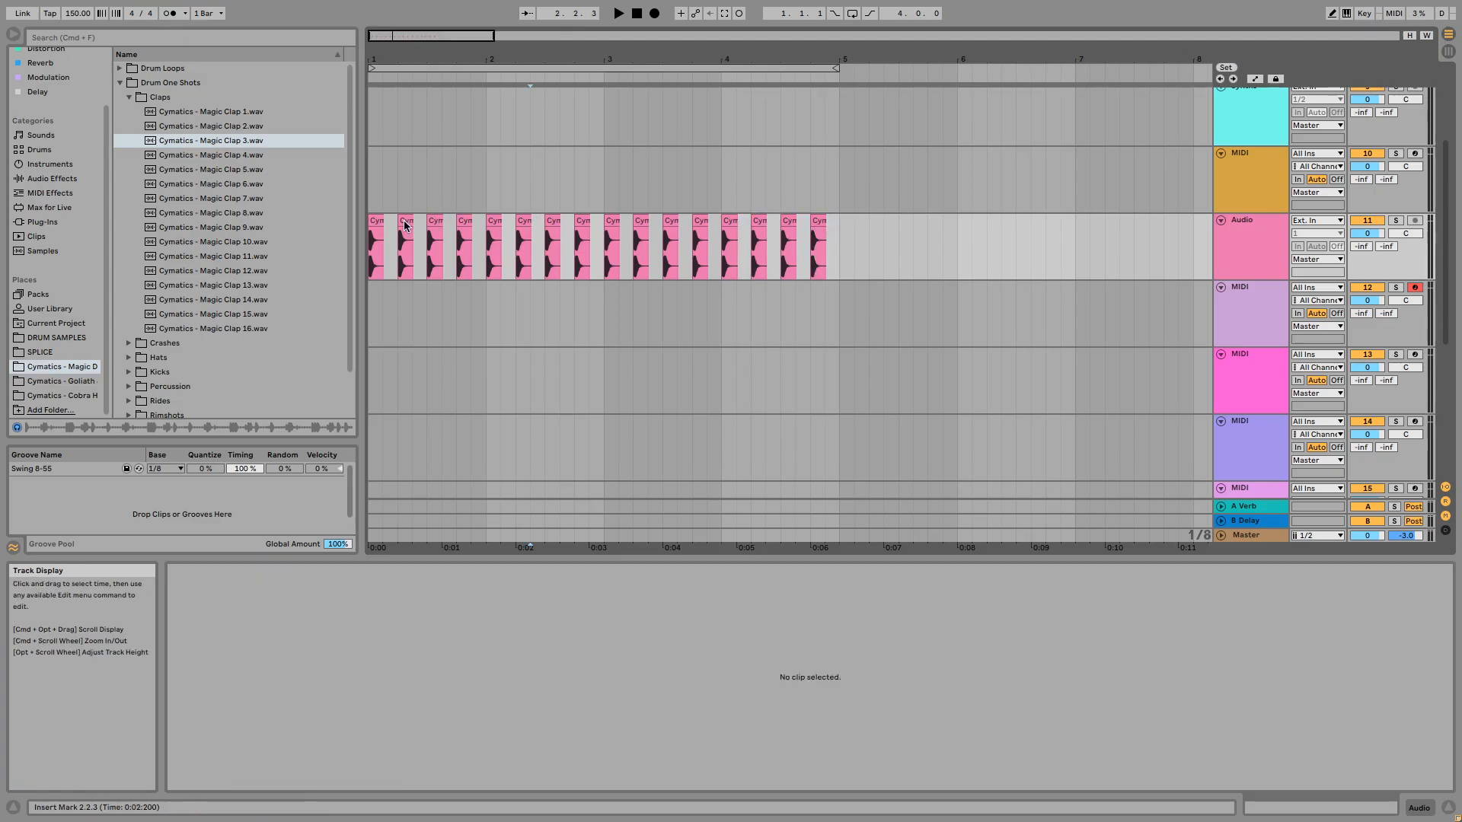
- Move the second clap to 1.2.3 and repeat the changed bar 1 pattern in bars 2 to 4
left_click(200, 233)
left_click_drag(420, 226, 420, 227)
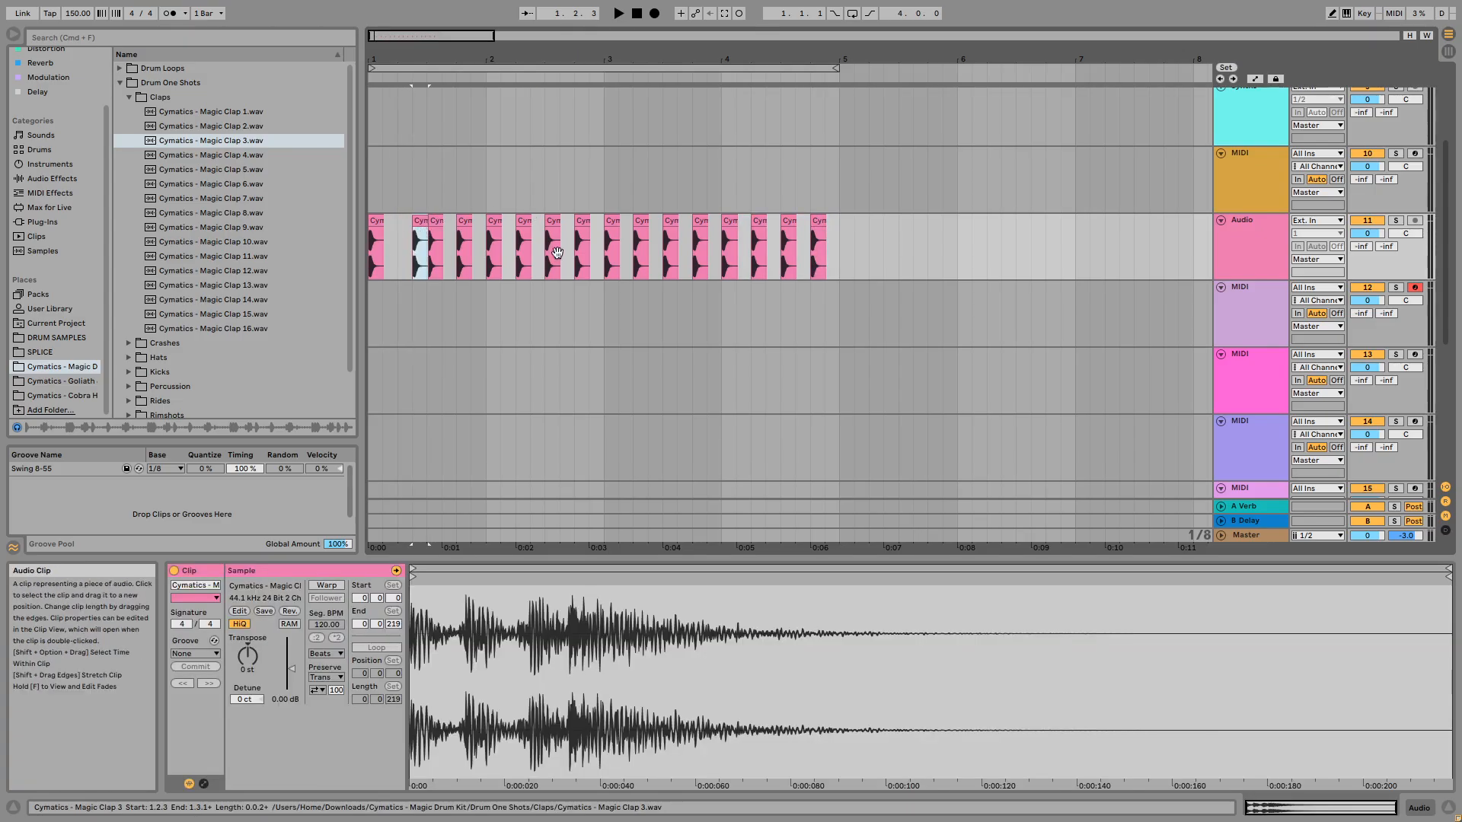
left_click_drag(836, 235, 349, 256)
key("Delete")
key("super+d")
key("super+d")
key("super+d")
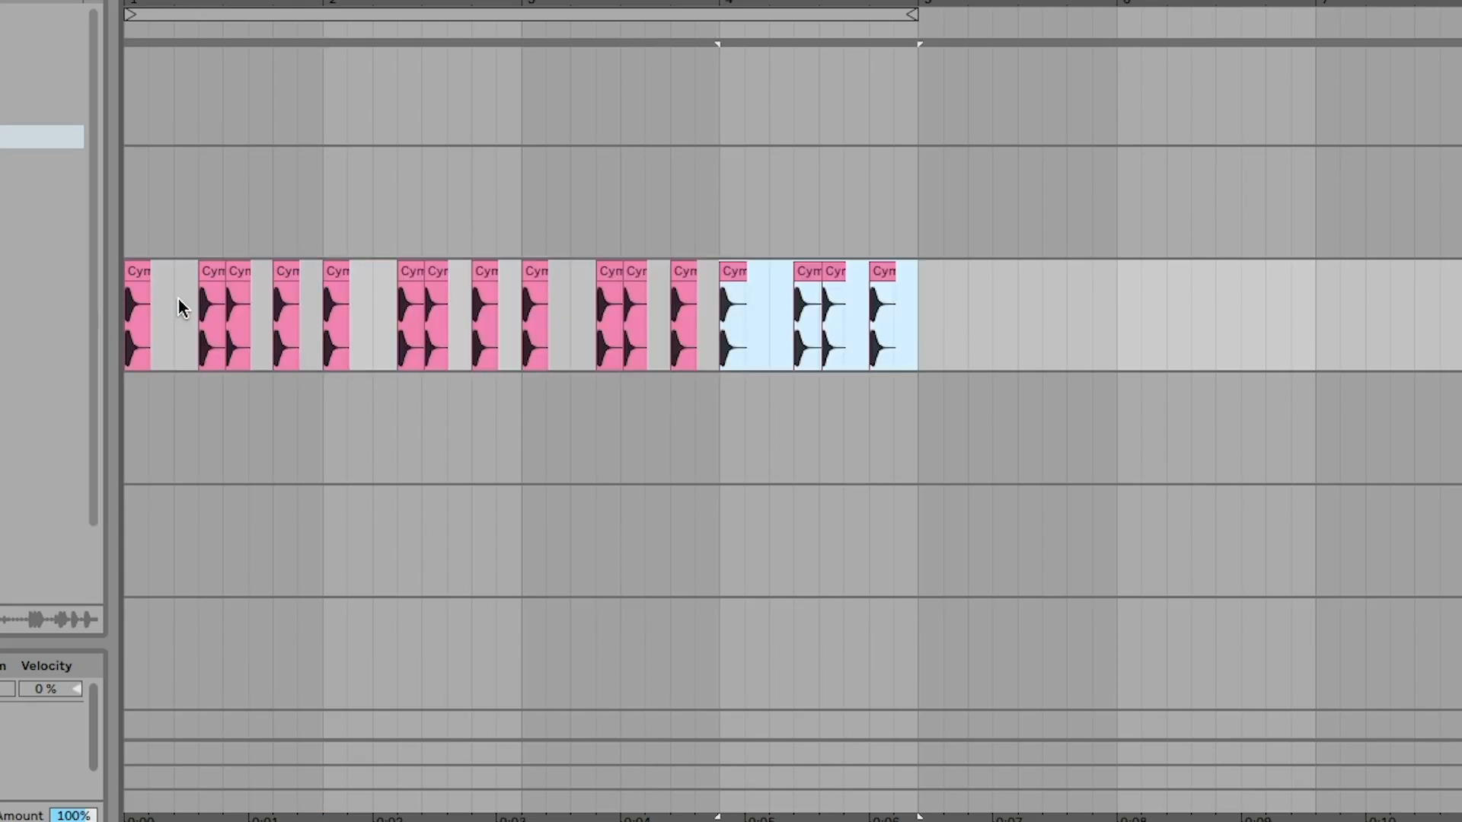
- Delete all the clap clips in bars 1 to 4 and remove their audio track
left_click_drag(920, 332, 120, 310)
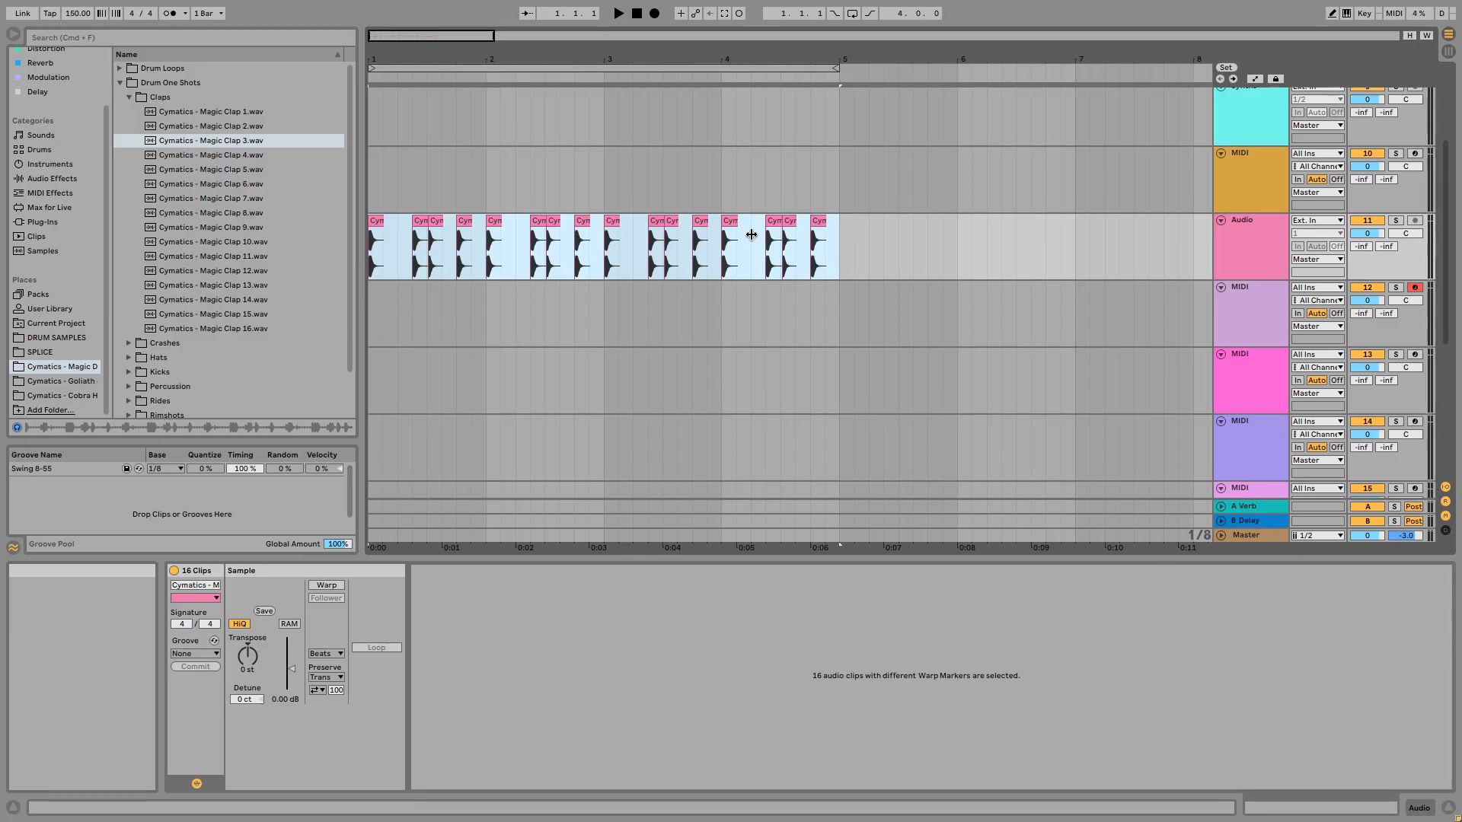
key("Delete")
left_click(1278, 250)
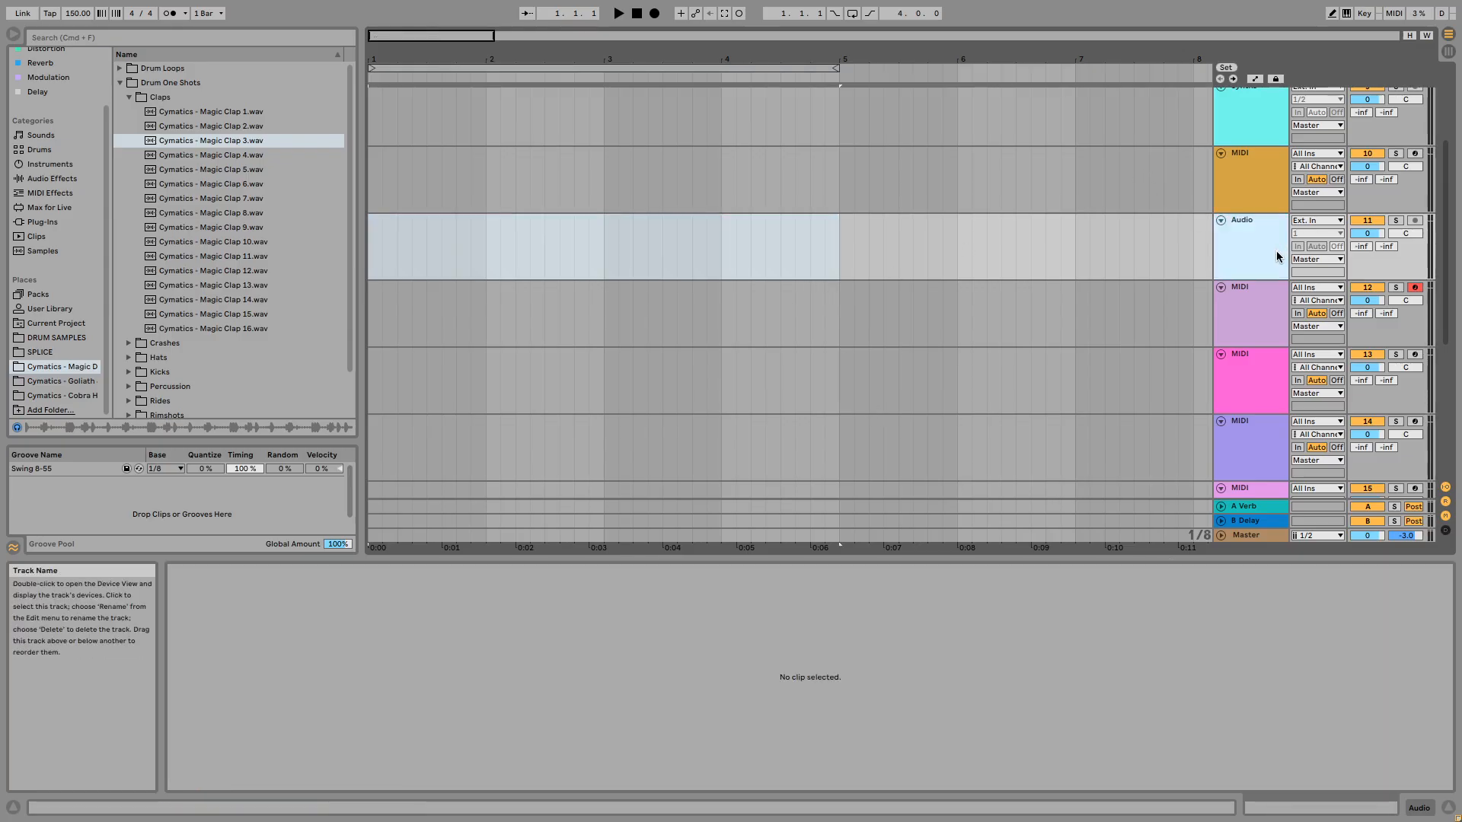
key("Delete")
- Load the Simpler instrument onto the first new MIDI track, below Synths
scroll(1147, 271, "down", 2)
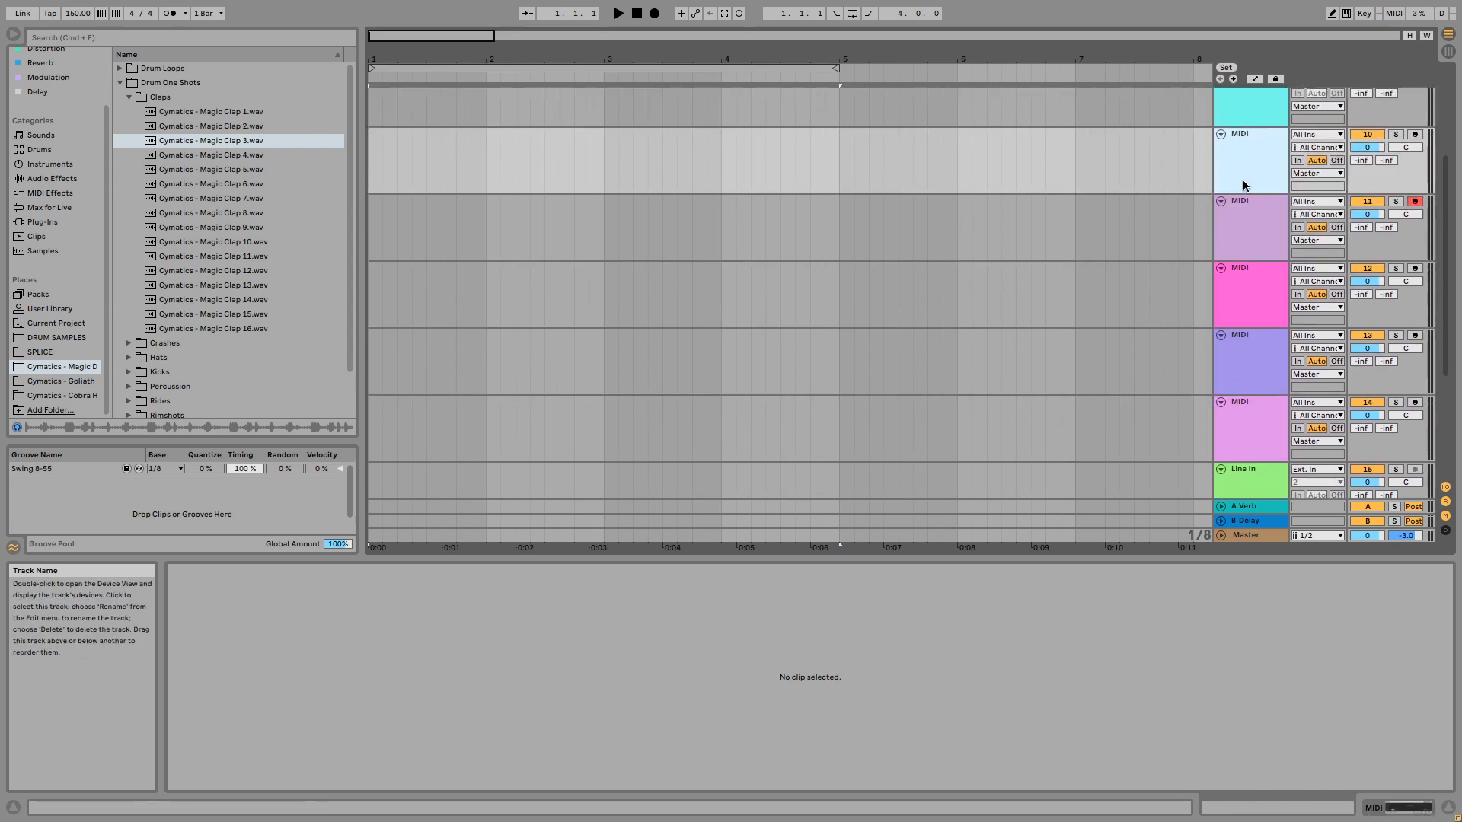
left_click(50, 164)
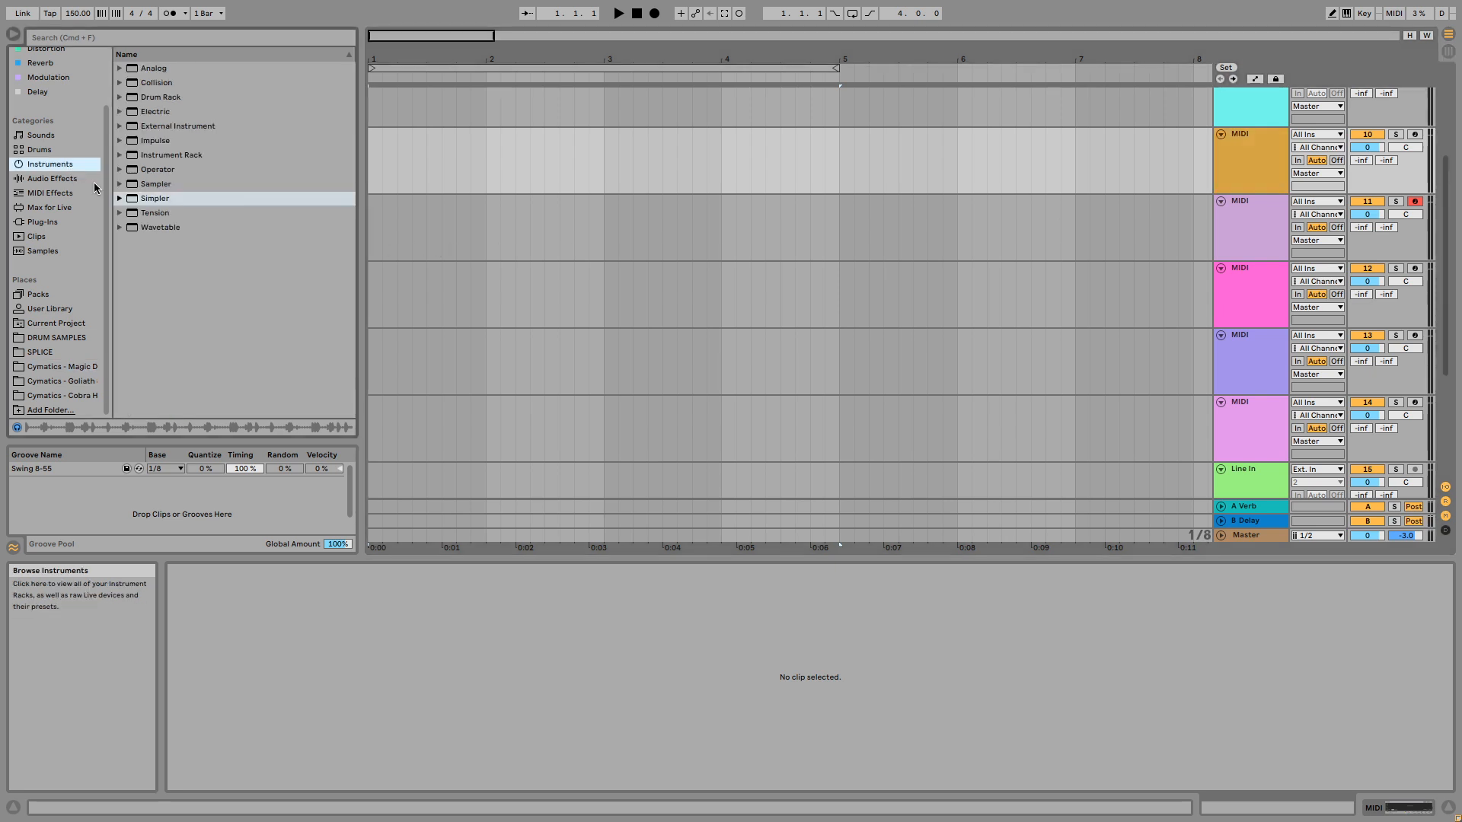
left_click(200, 200)
double_click(197, 198)
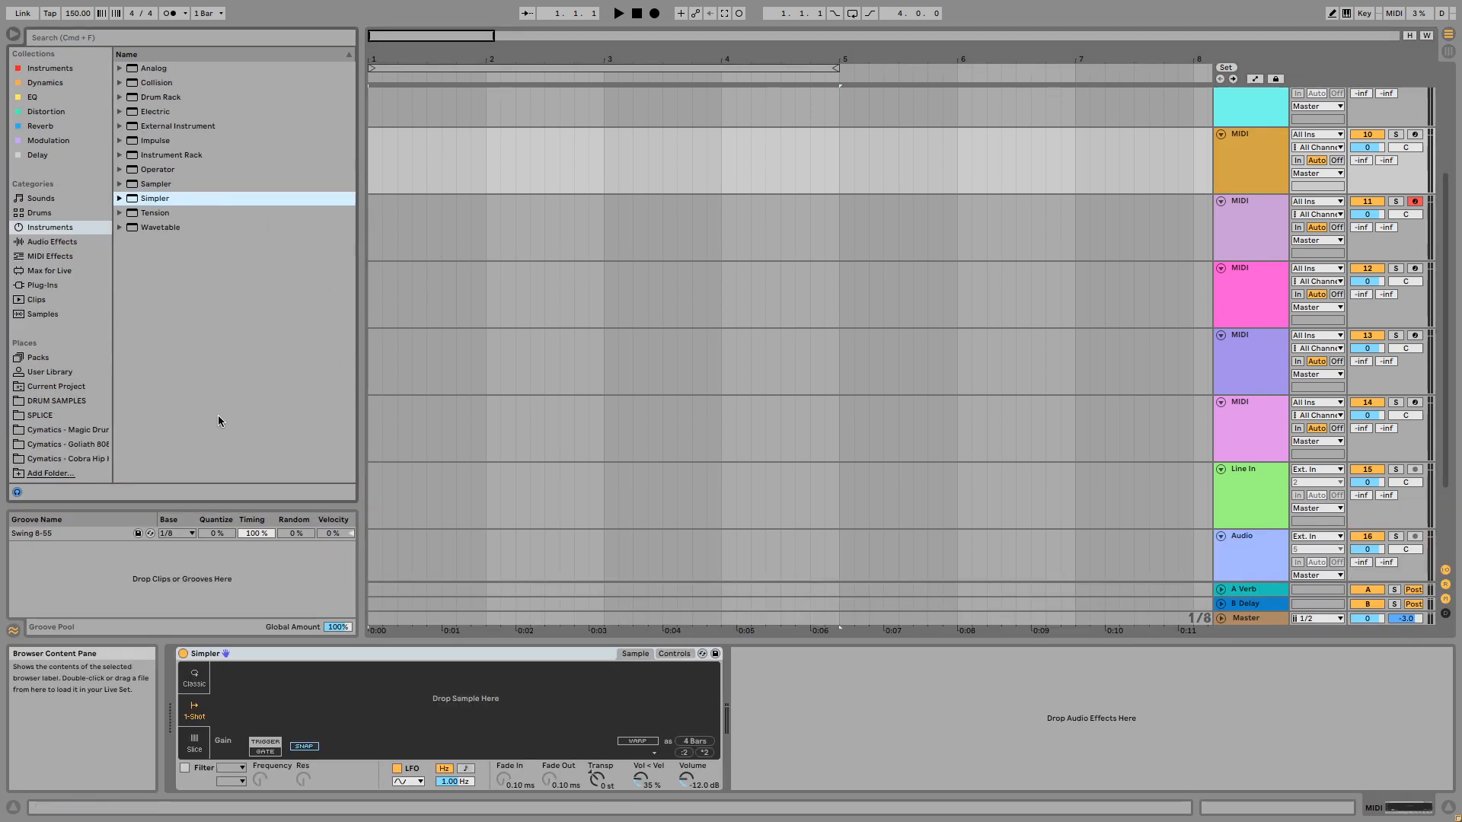
- Preview the Magic Clap 1 and Magic Clap 2 samples in the Cymatics Magic drum folder
left_click(86, 431)
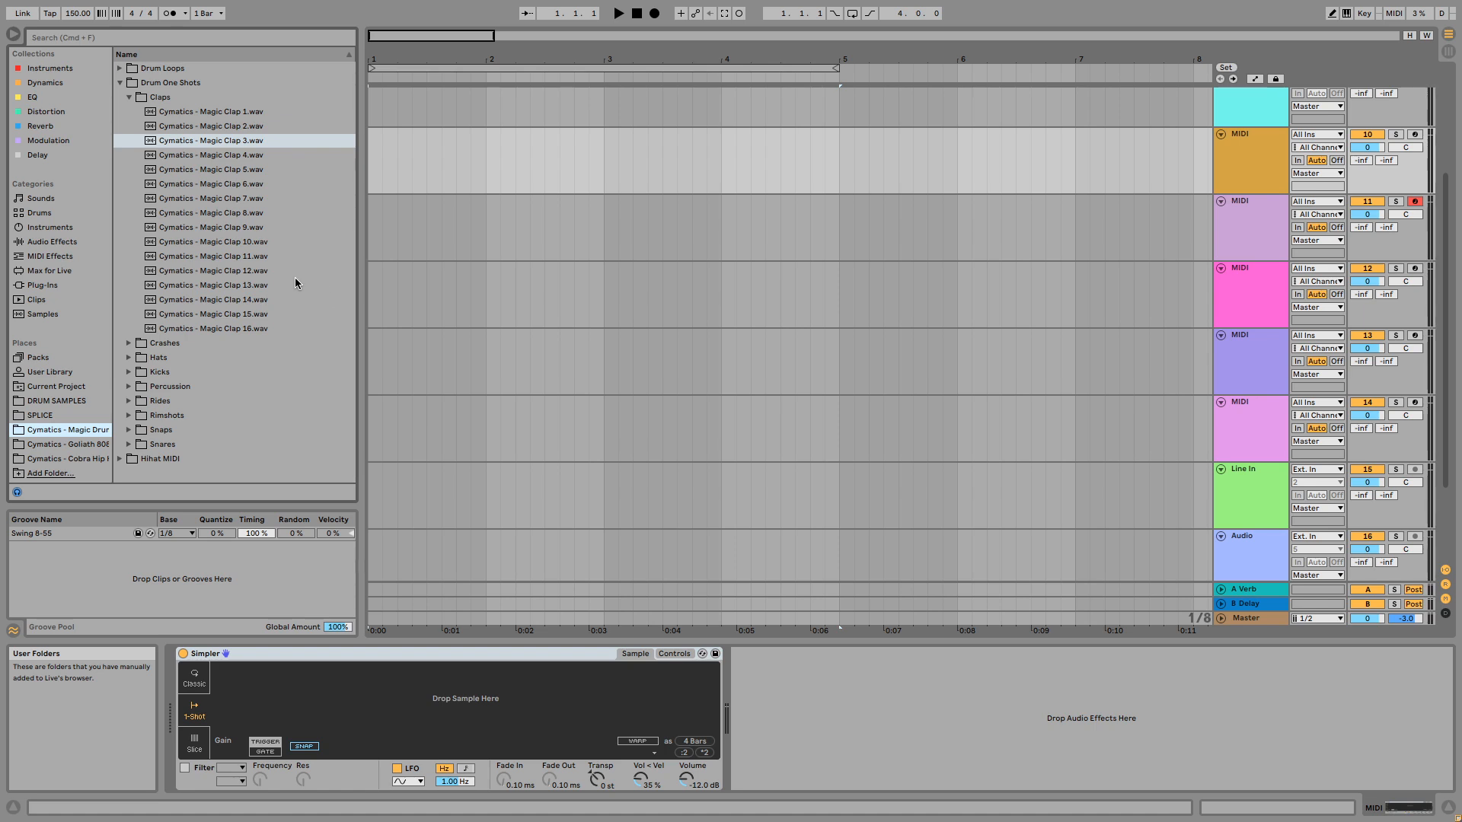
left_click(220, 111)
left_click(172, 126)
left_click(175, 111)
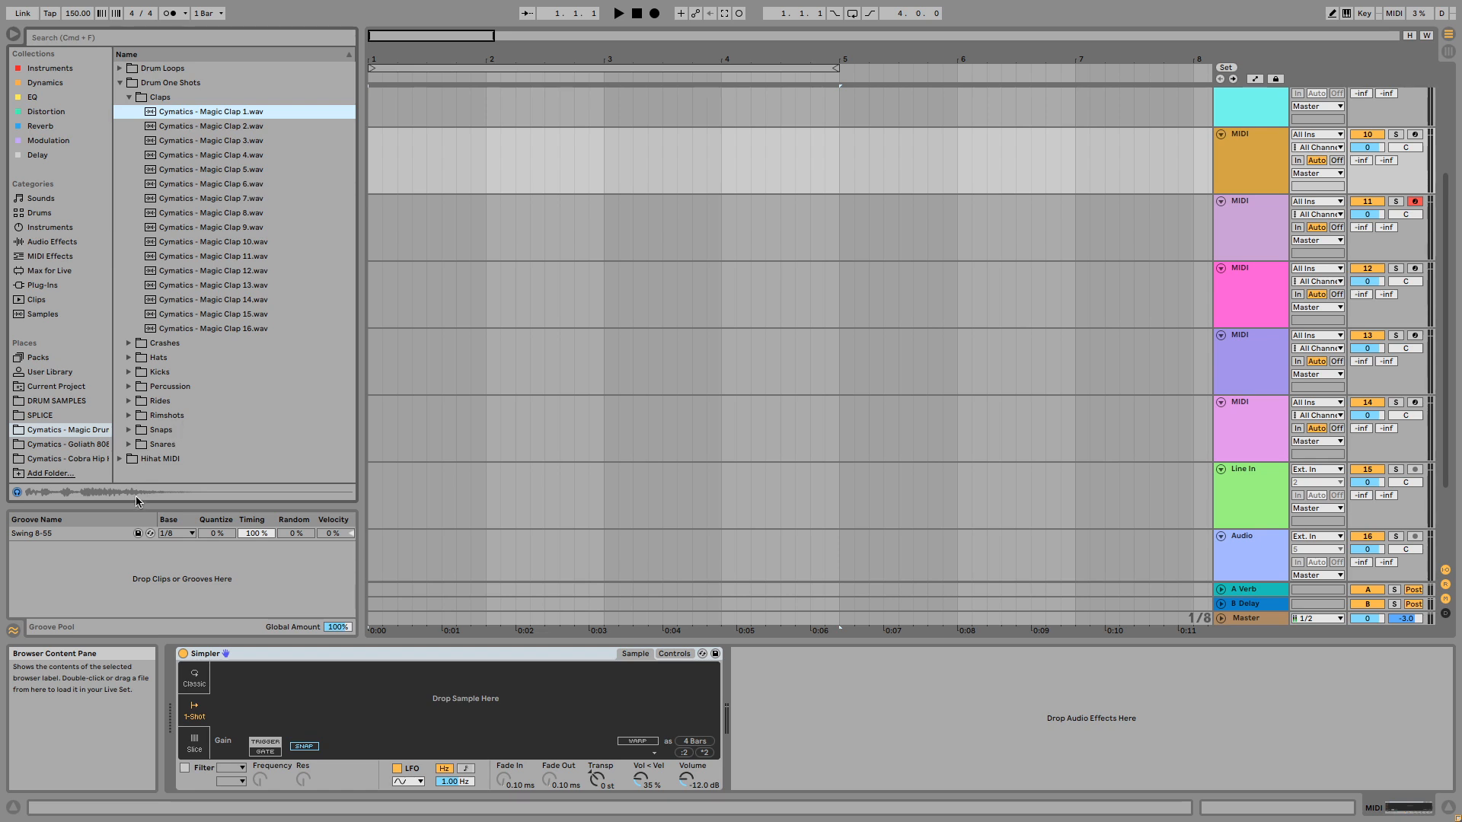
- Insert an audio track below the Simpler track and place Cymatics - Magic Clap 1.wav at its start
scroll(573, 191, "up", 3)
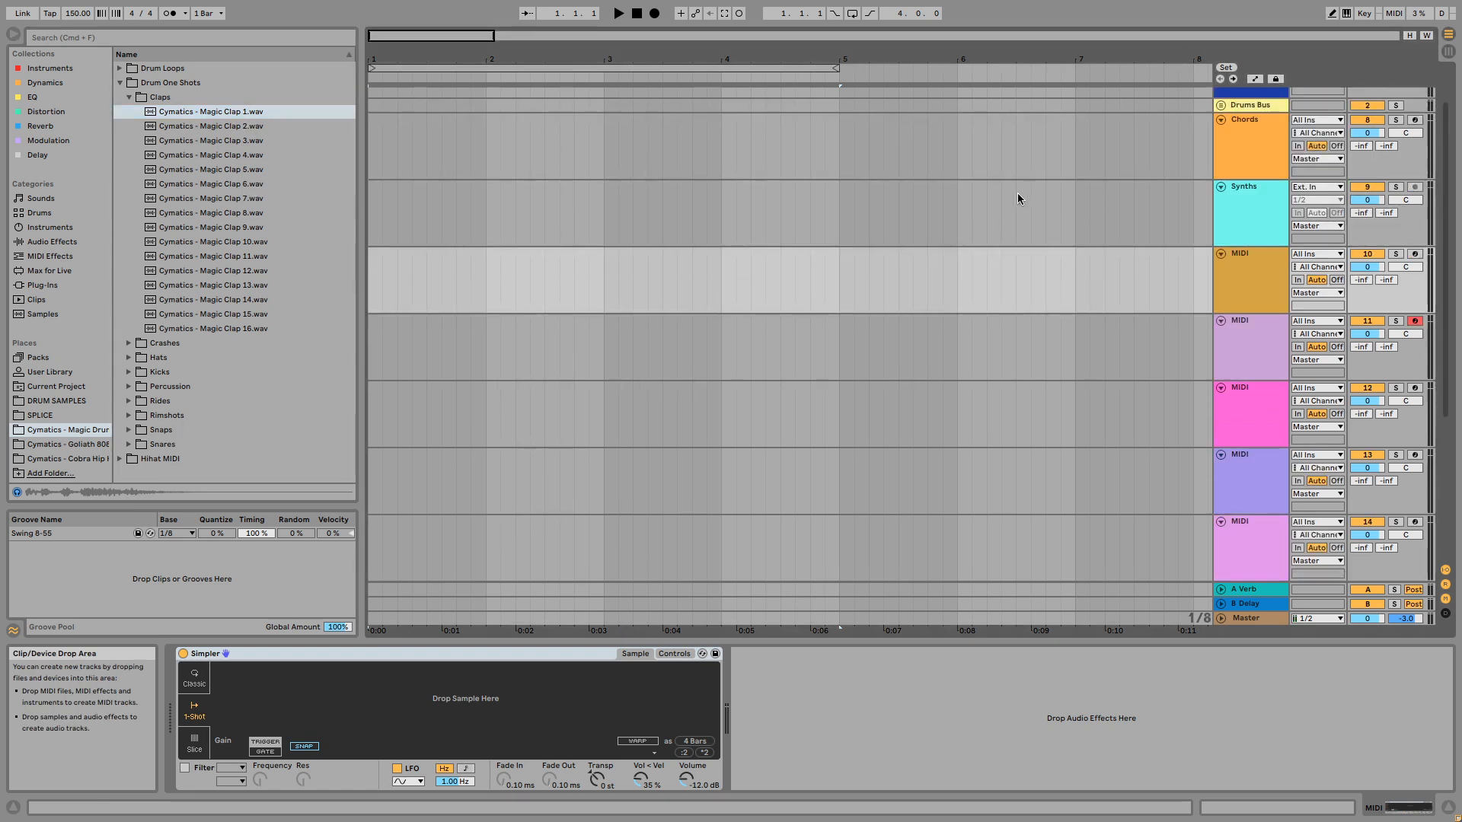
key("super+t")
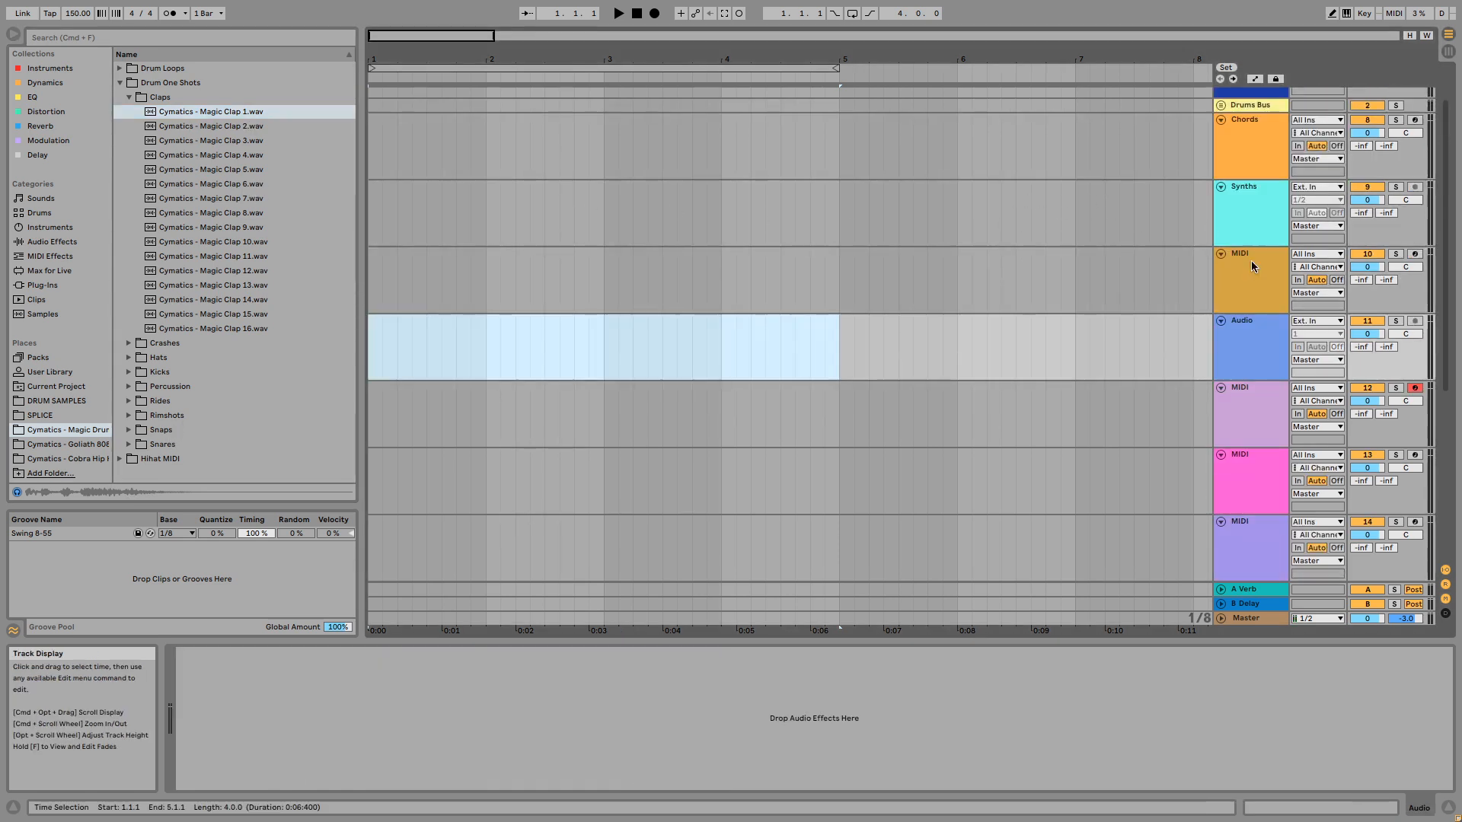
left_click_drag(201, 112, 370, 347)
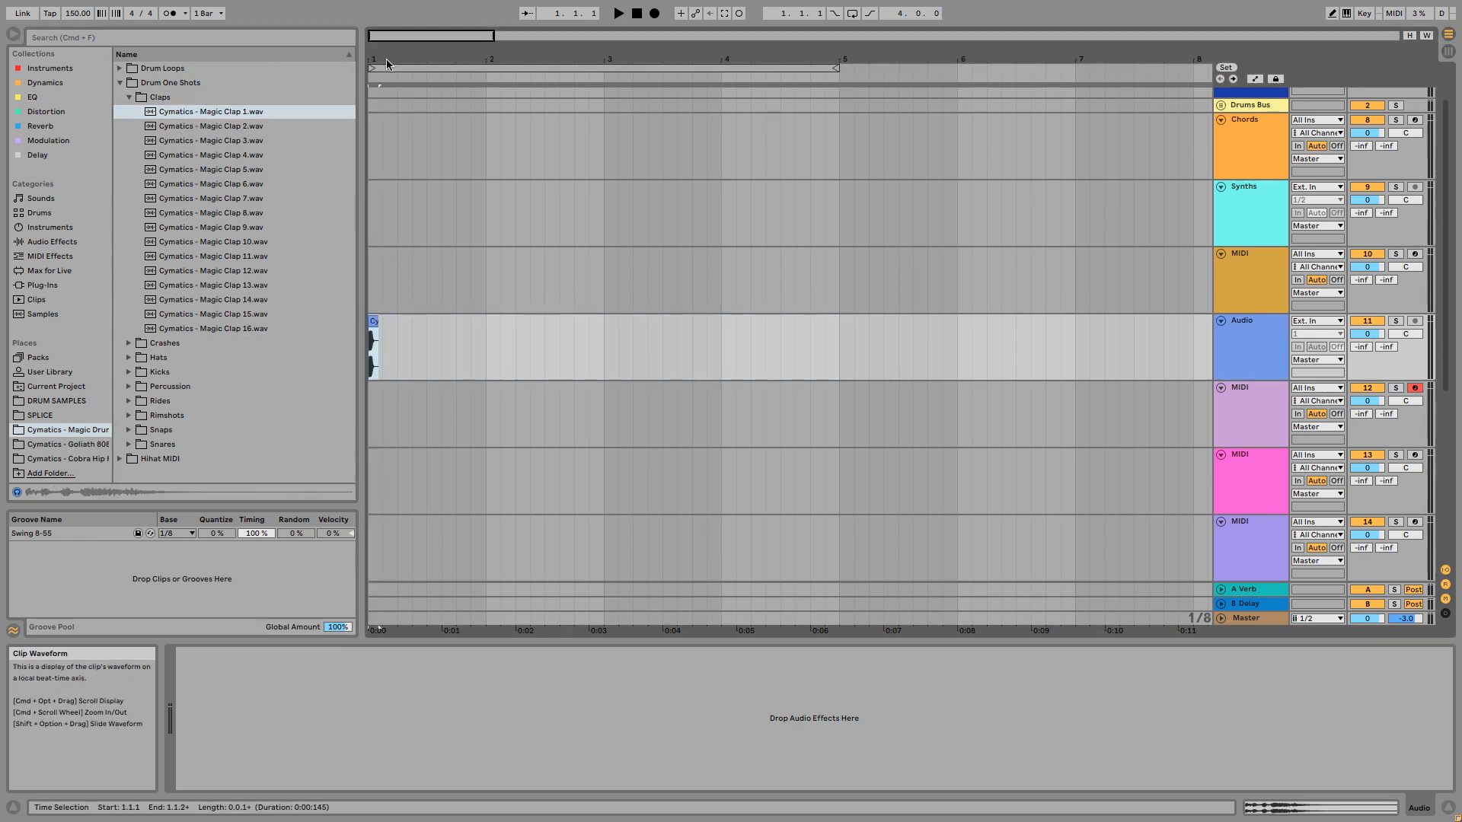
- Examine the waveform of the Magic Clap 1 clip up close
left_click_drag(370, 58, 846, 170)
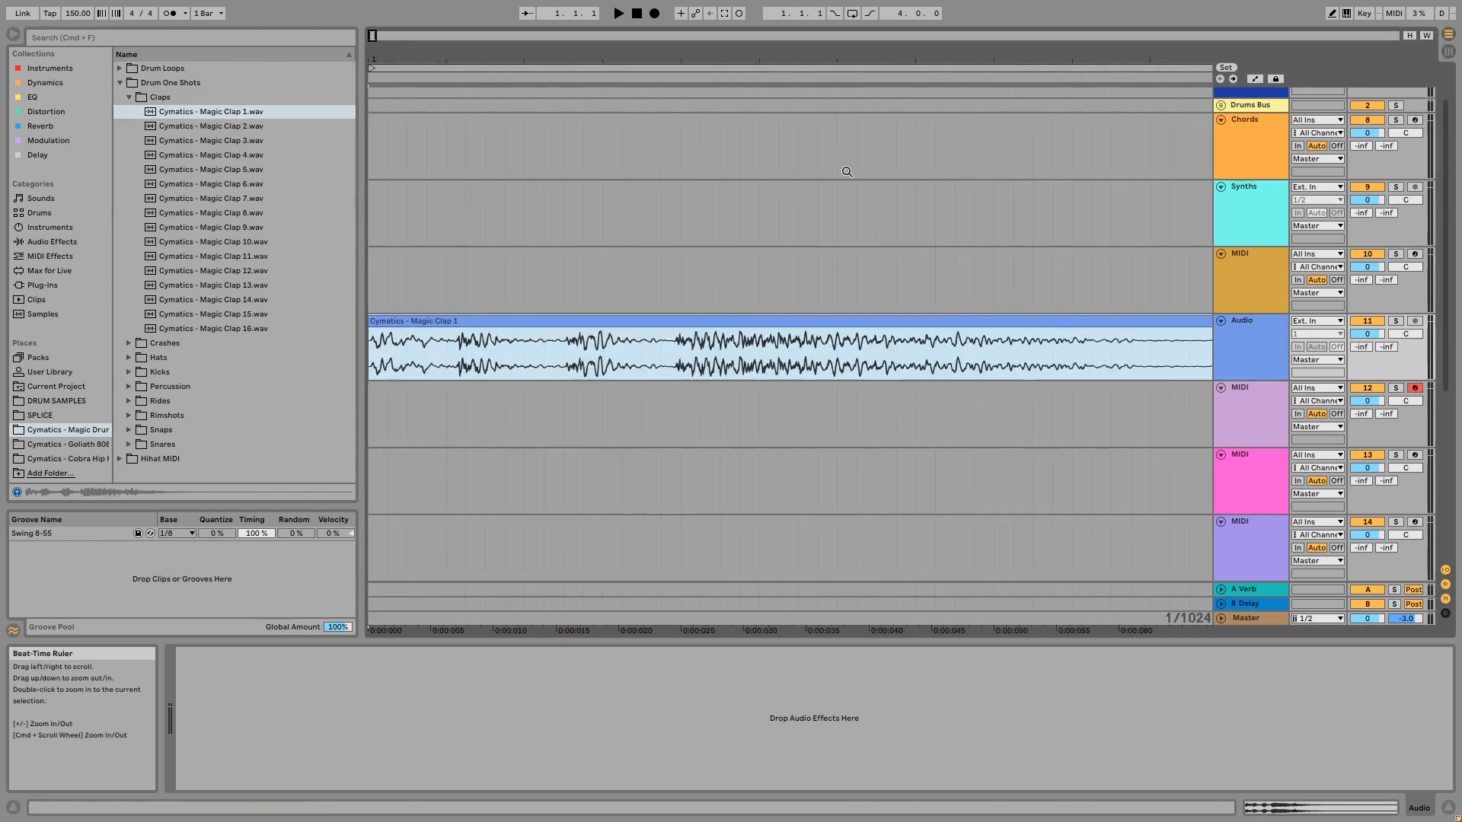
left_click_drag(707, 57, 707, 129)
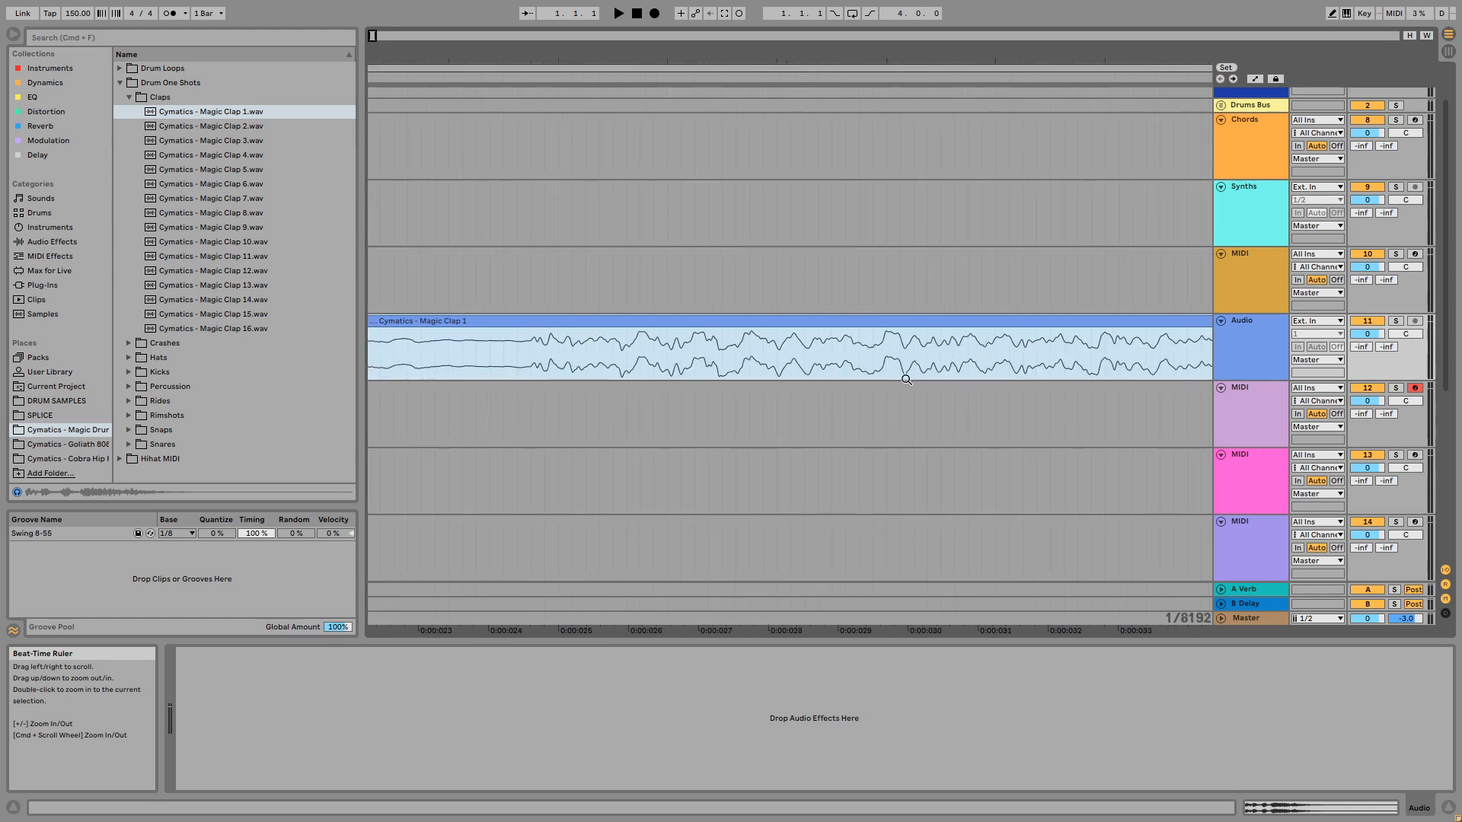
left_click_drag(743, 66, 412, 8)
left_click_drag(379, 62, 379, 107)
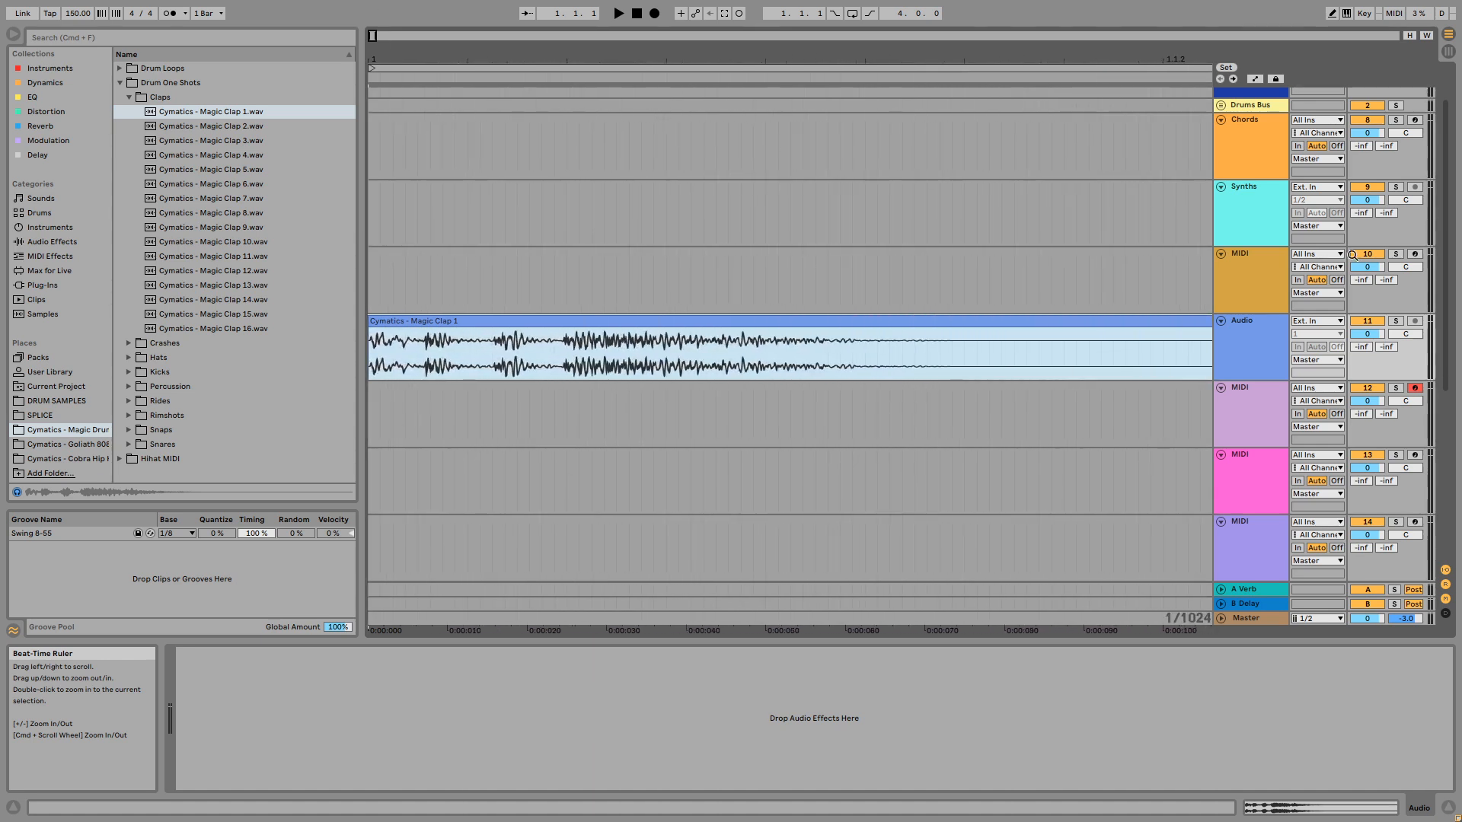
- Add a Glue Compressor to the audio track holding the Magic Clap 1 clip
double_click(1237, 358)
left_click(1236, 358)
left_click(57, 243)
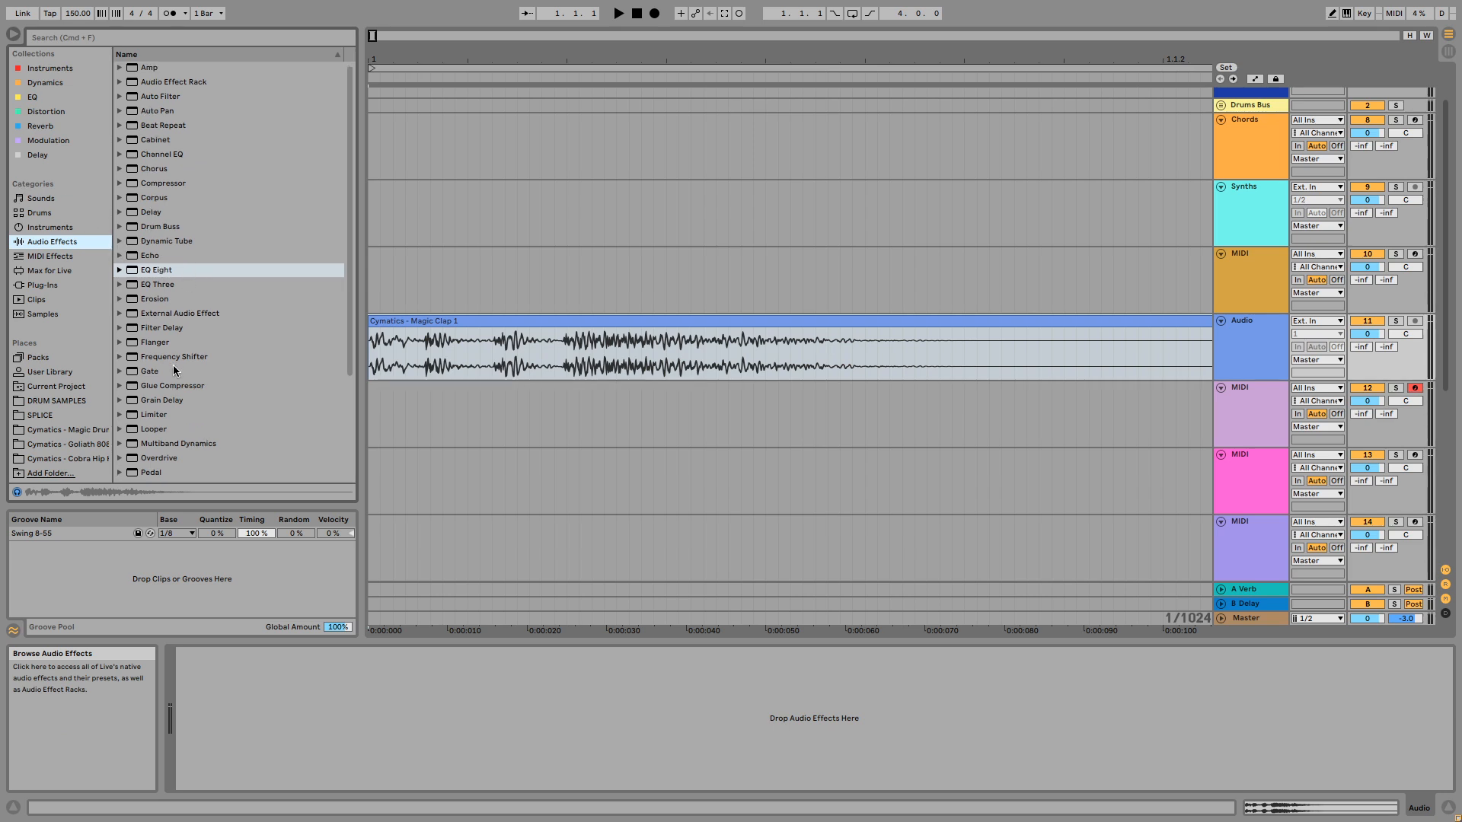
scroll(172, 364, "down", 5)
scroll(179, 368, "up", 5)
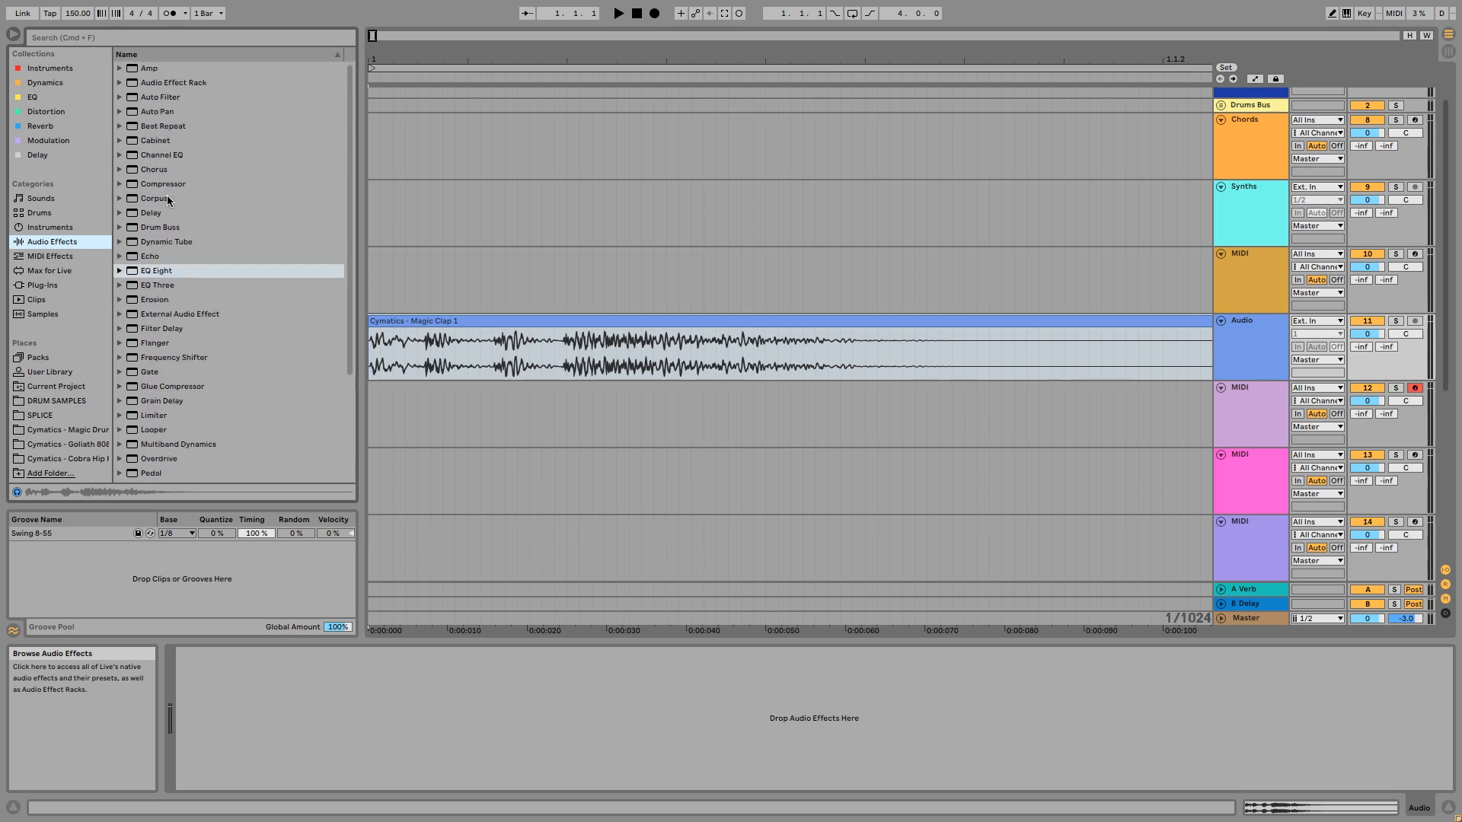
scroll(168, 180, "down", 2)
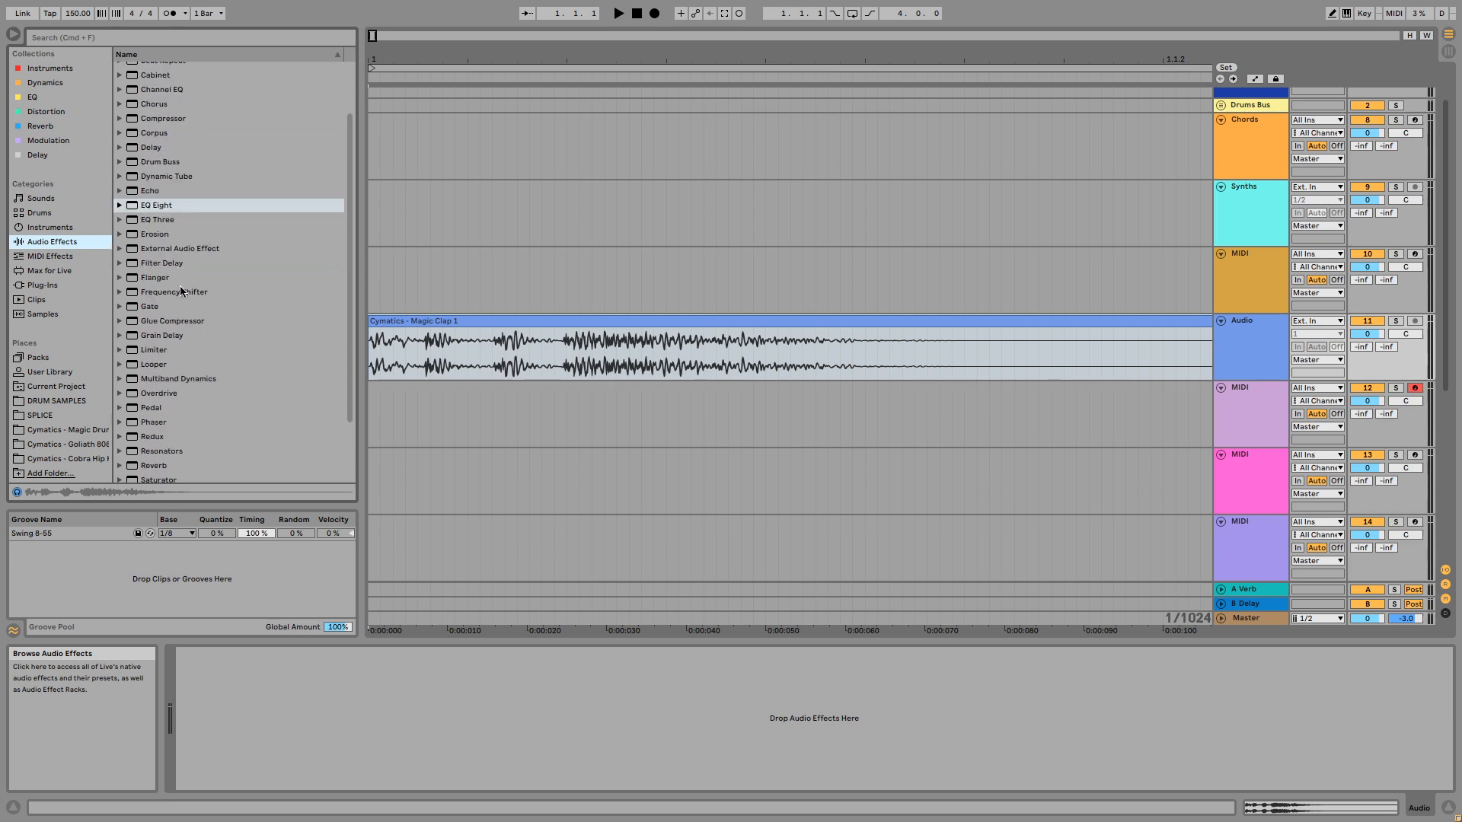
left_click(183, 321)
left_click_drag(443, 525, 434, 669)
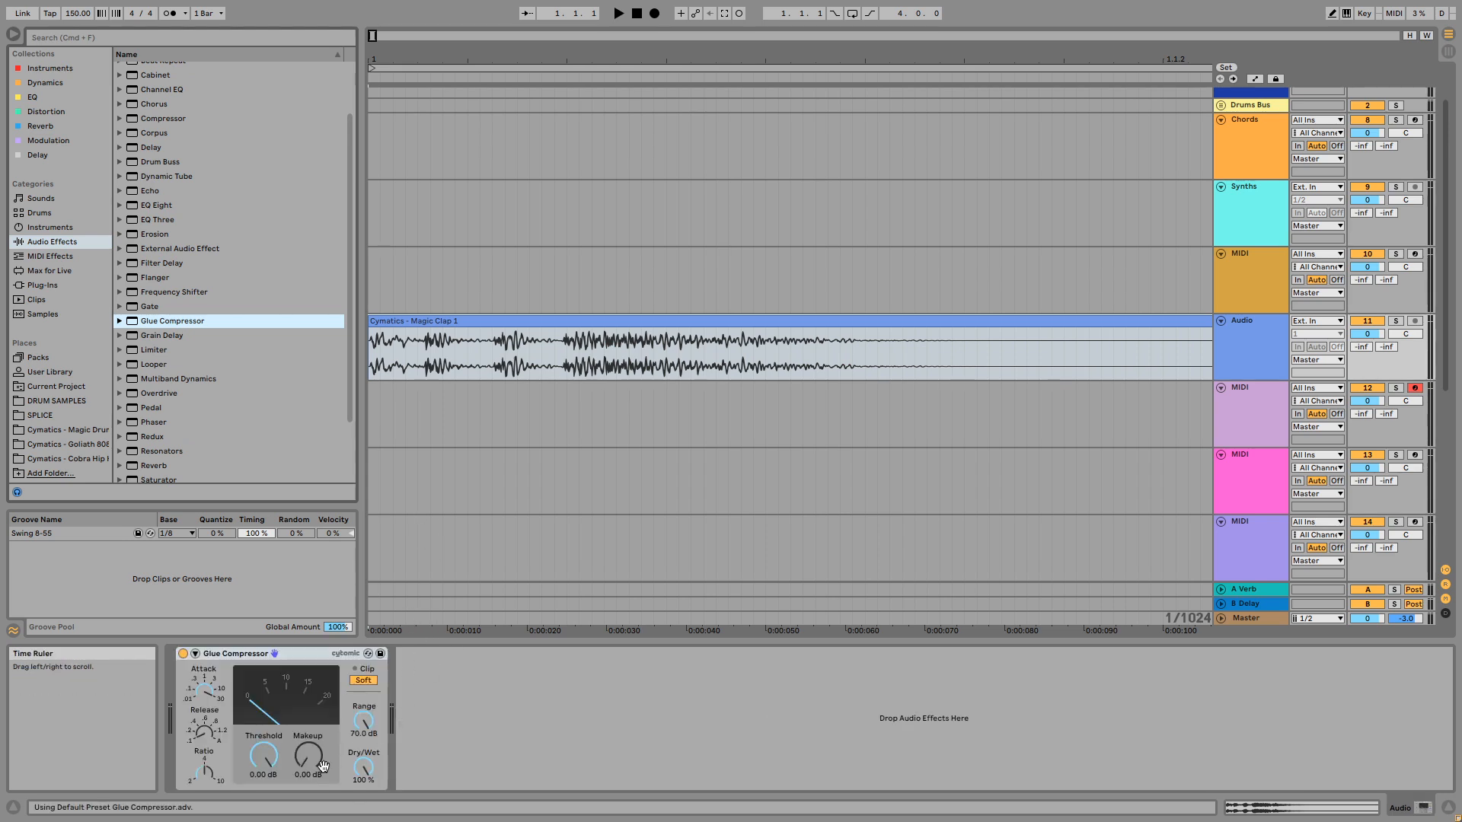
- Set the Glue Compressor's makeup gain to 13.5 dB, and freeze and flatten the audio track
left_click_drag(308, 755, 308, 723)
right_click(483, 327)
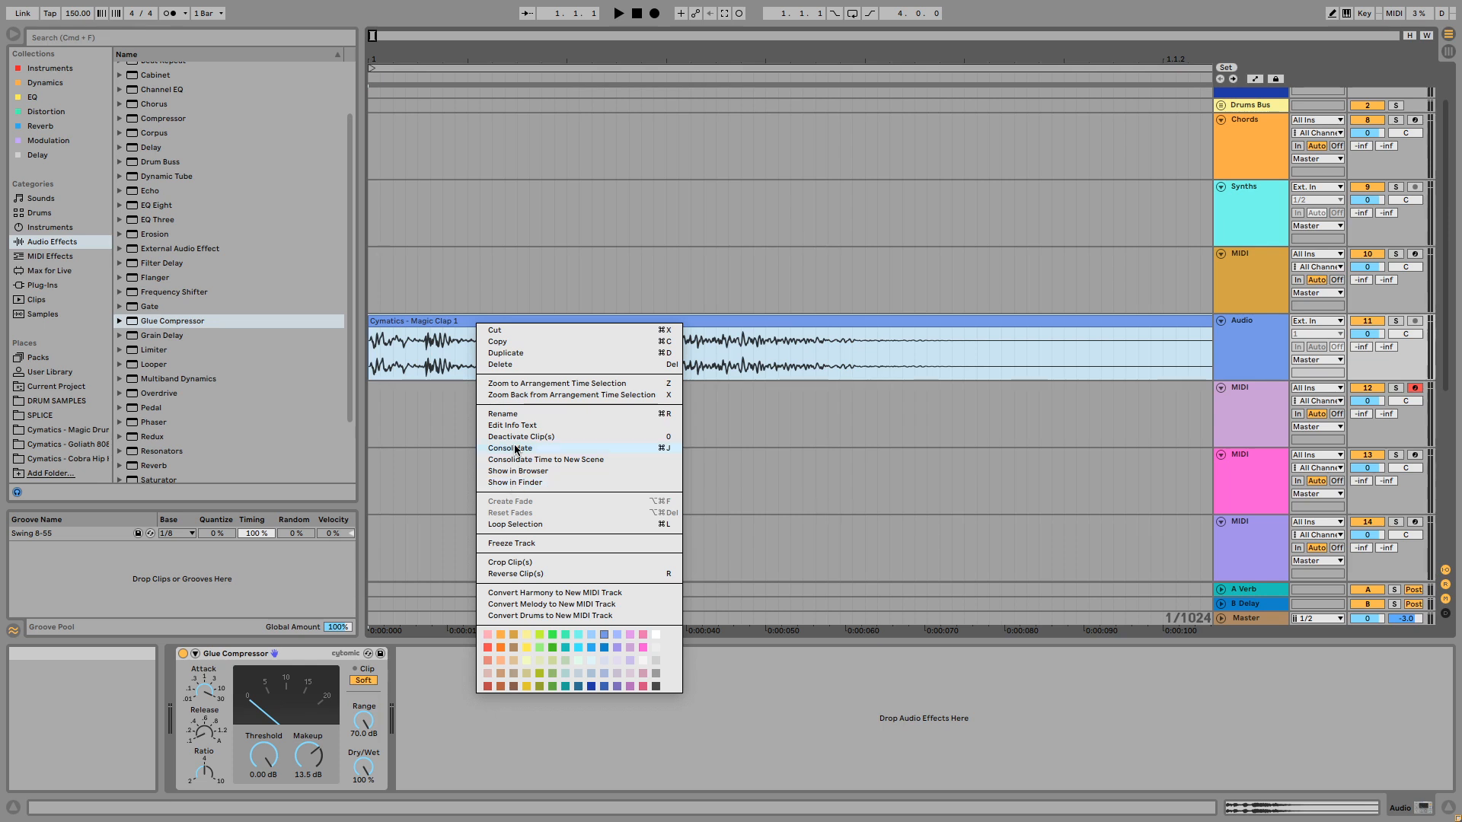
left_click(514, 543)
right_click(546, 323)
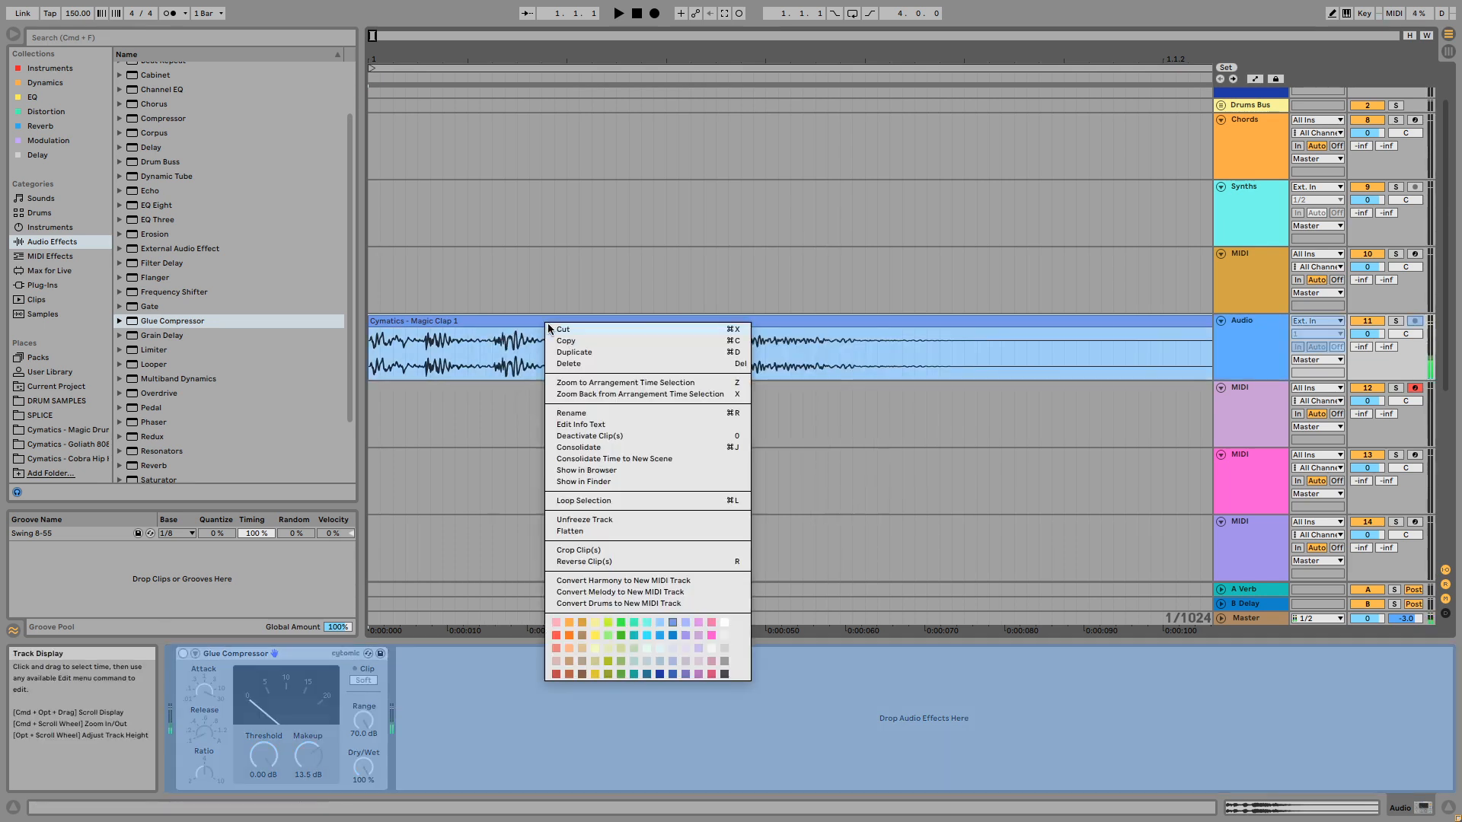
left_click(584, 532)
- Examine the flattened Magic Clap 1 waveform up close and delete the clip from the audio track
left_click_drag(592, 56, 589, 76)
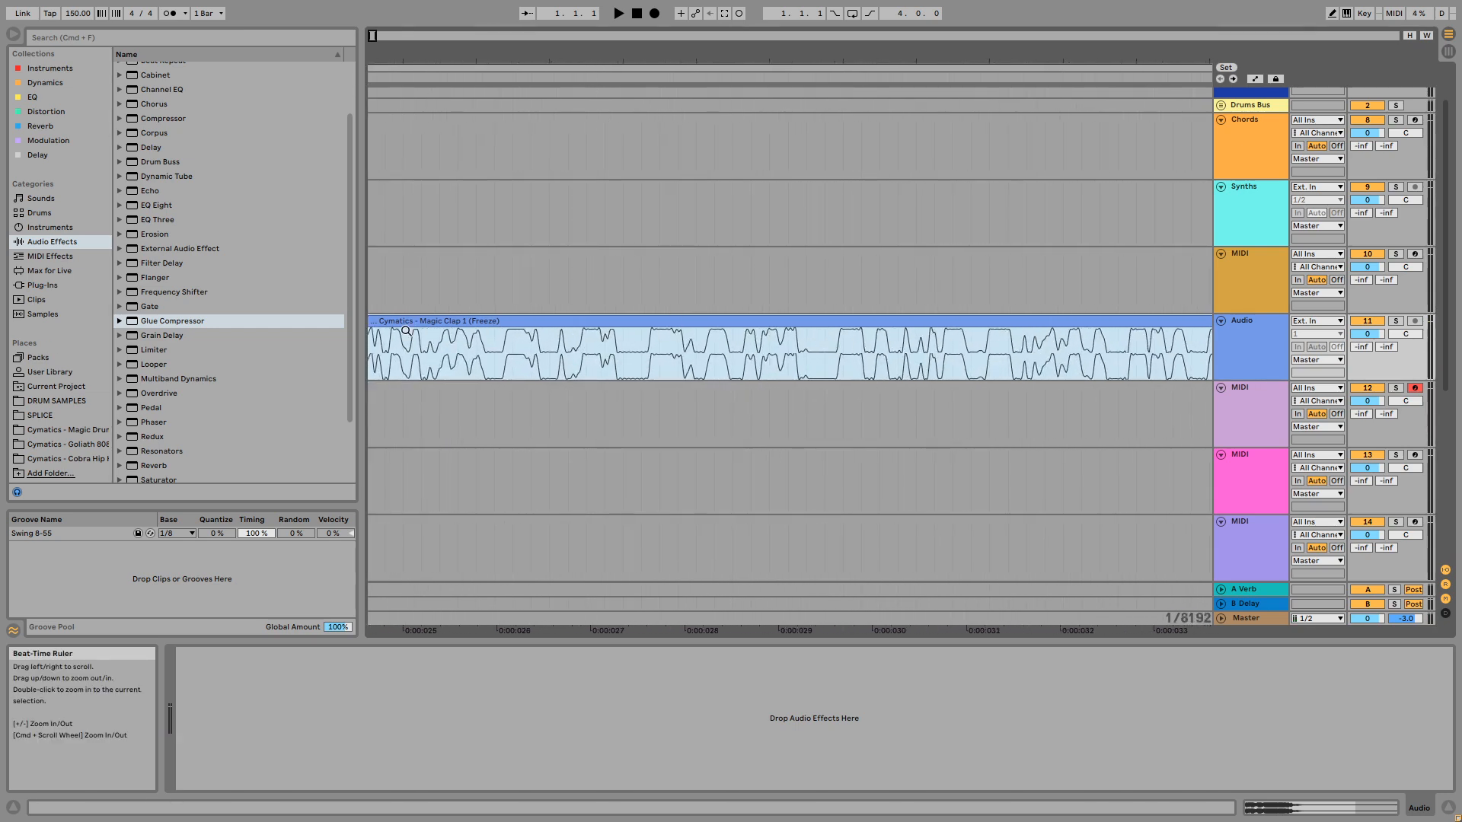
left_click_drag(446, 49, 446, 26)
left_click_drag(631, 50, 562, 53)
key("Delete")
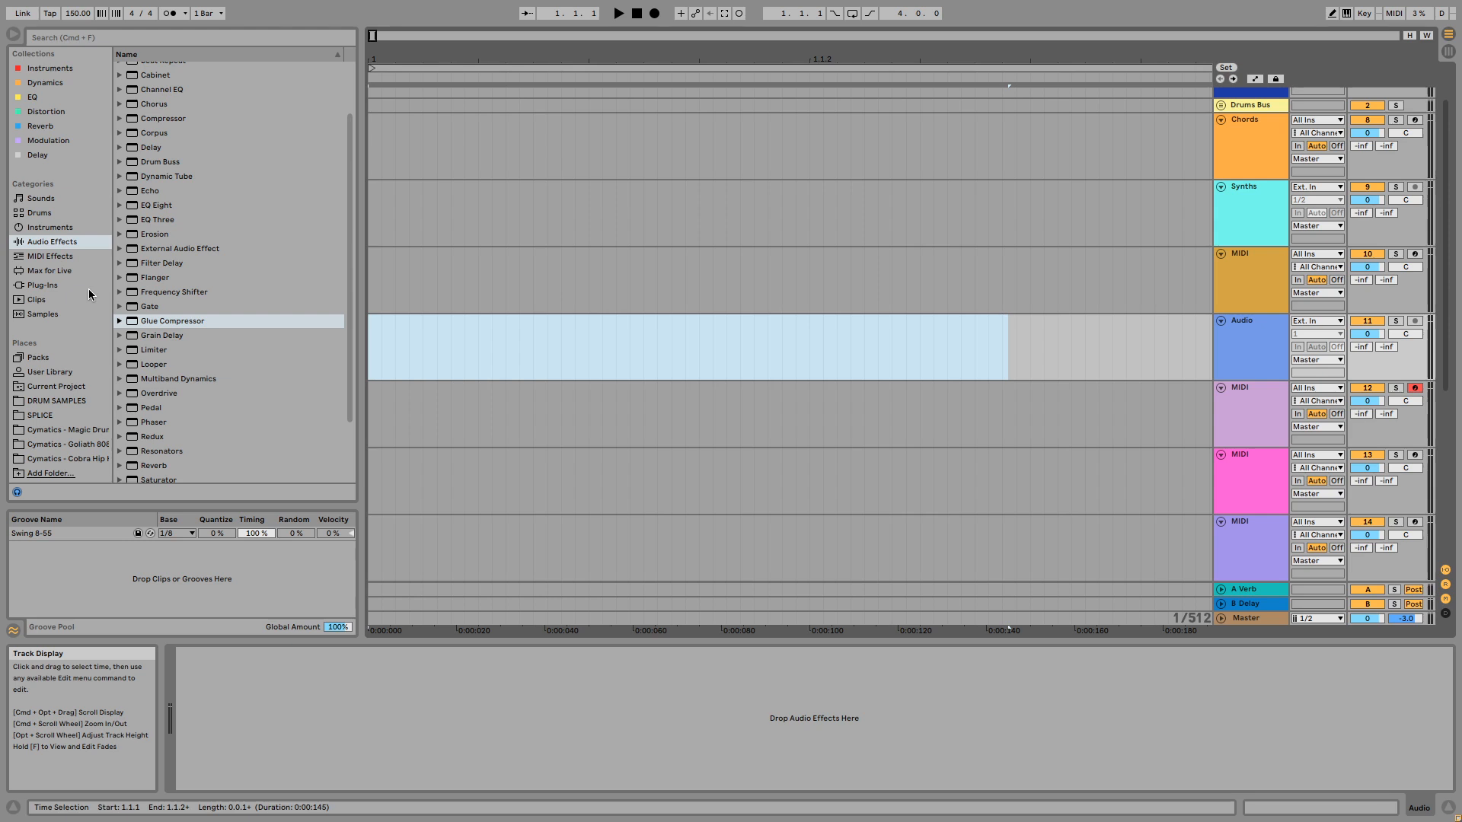
- Load Cymatics - Magic Clap 1.wav from the Magic drum kit's Claps folder into the empty Simpler on MIDI track 10
left_click(95, 432)
left_click(175, 112)
scroll(913, 280, "up", 3)
left_click(1264, 338)
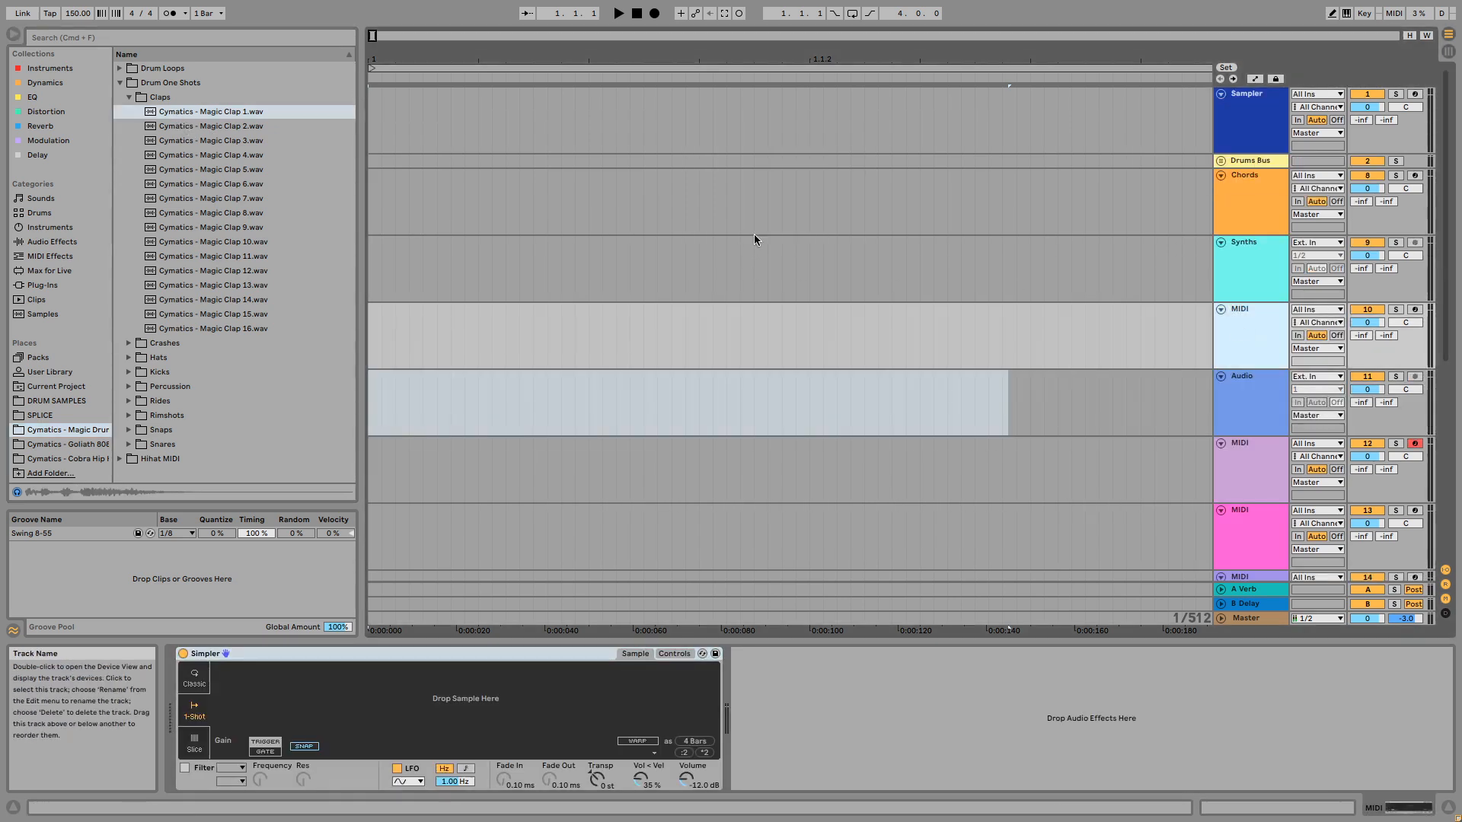
left_click_drag(236, 111, 399, 681)
scroll(610, 293, "up", 1)
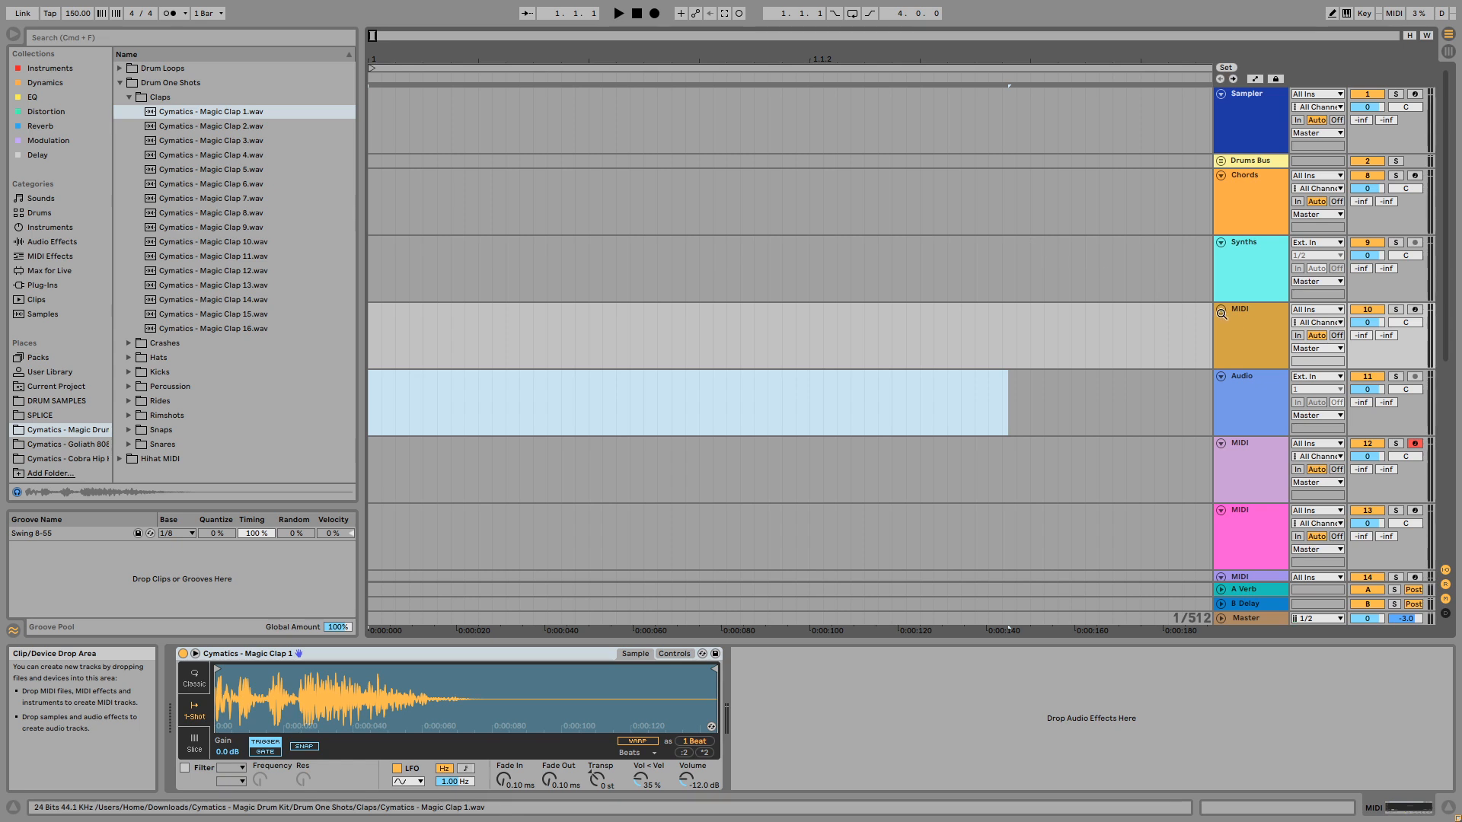
left_click(1241, 326)
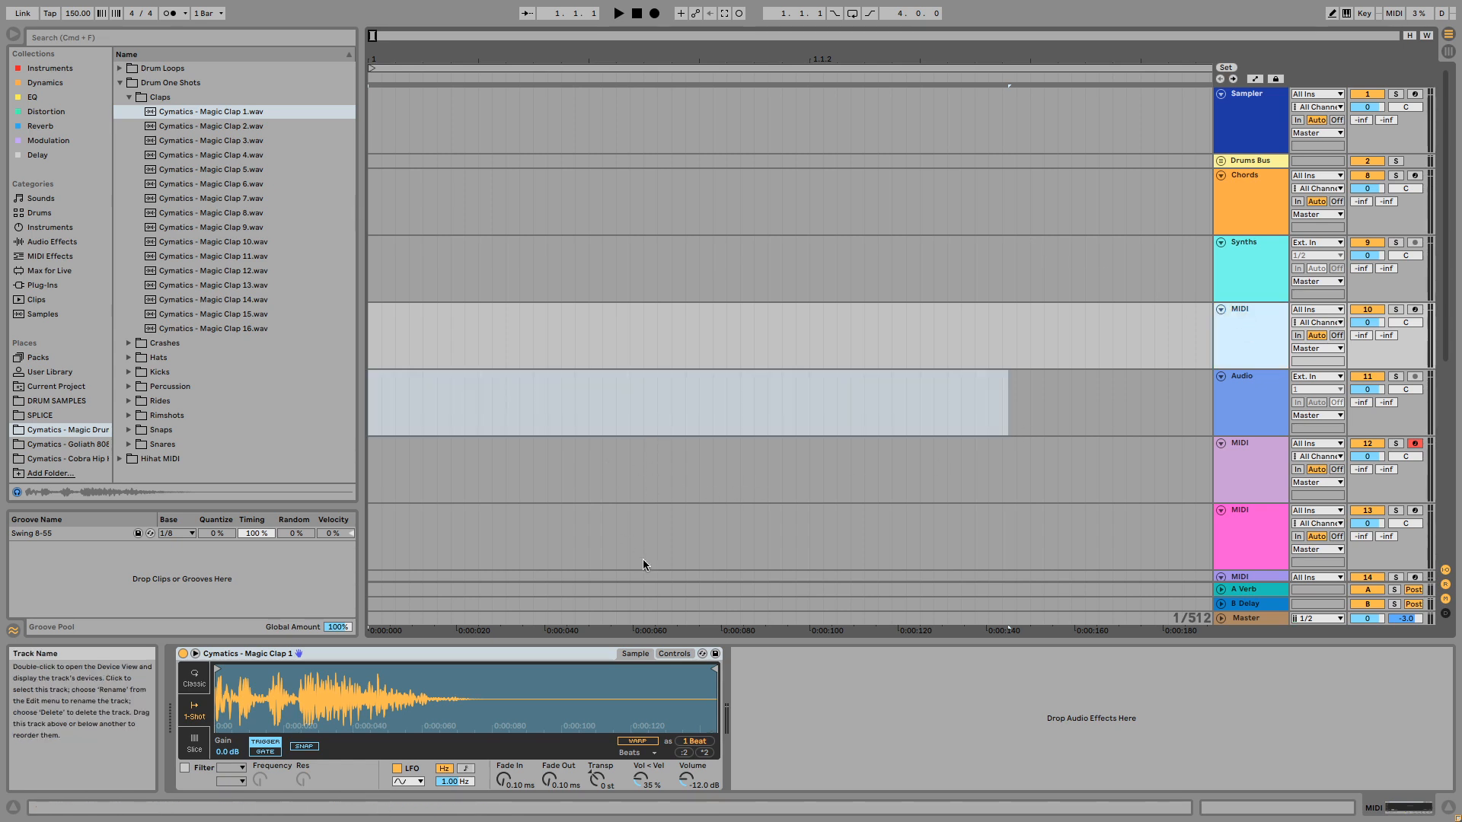
- Audition the Magic Clap 1 and Magic Clap 2 samples in the Claps folder
left_click(185, 112)
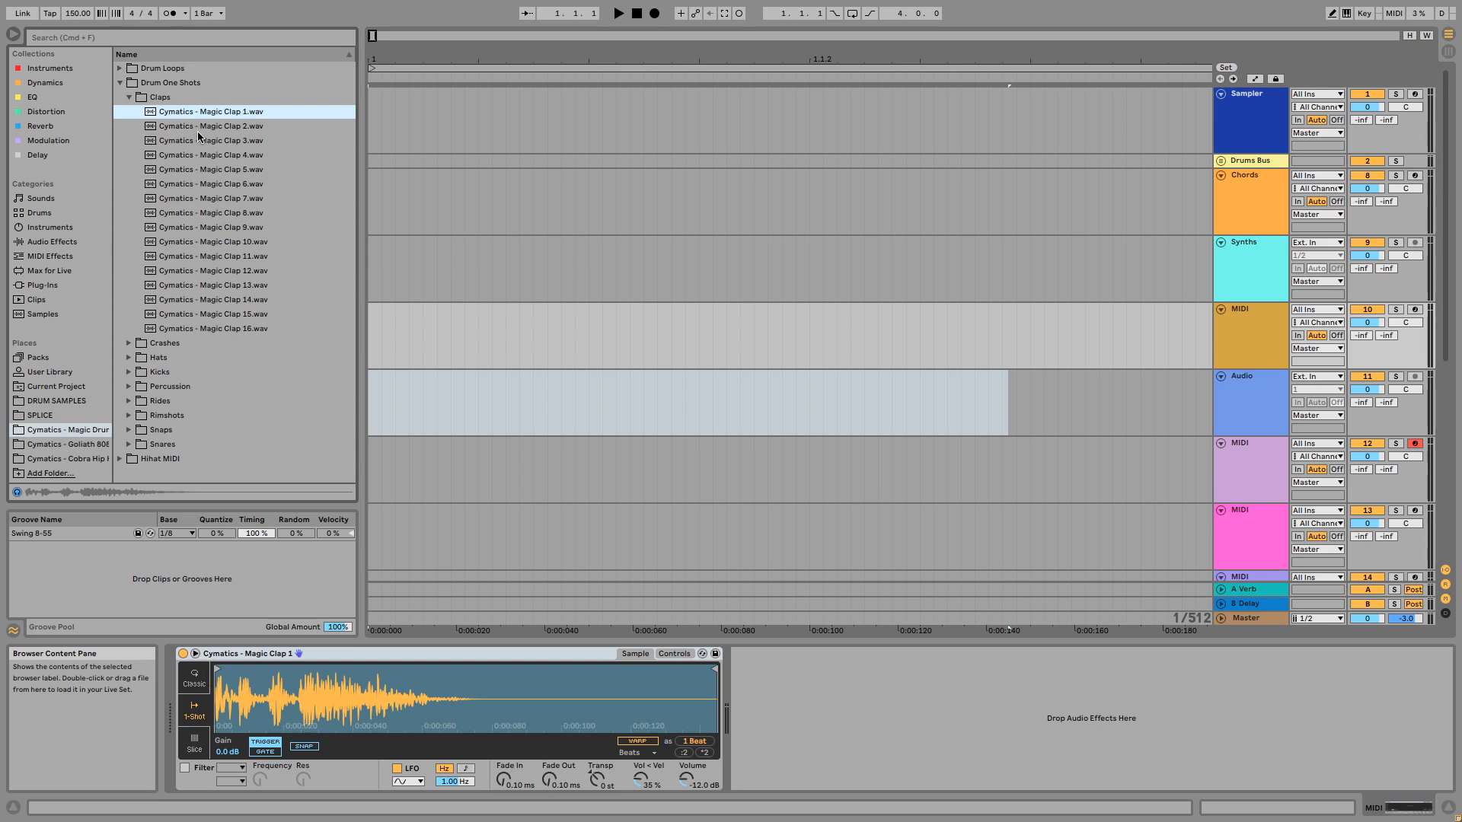
left_click(203, 125)
left_click(203, 114)
- Add a Spectrum analyzer after the Magic Clap 1 Simpler and arm MIDI track 10
left_click(53, 243)
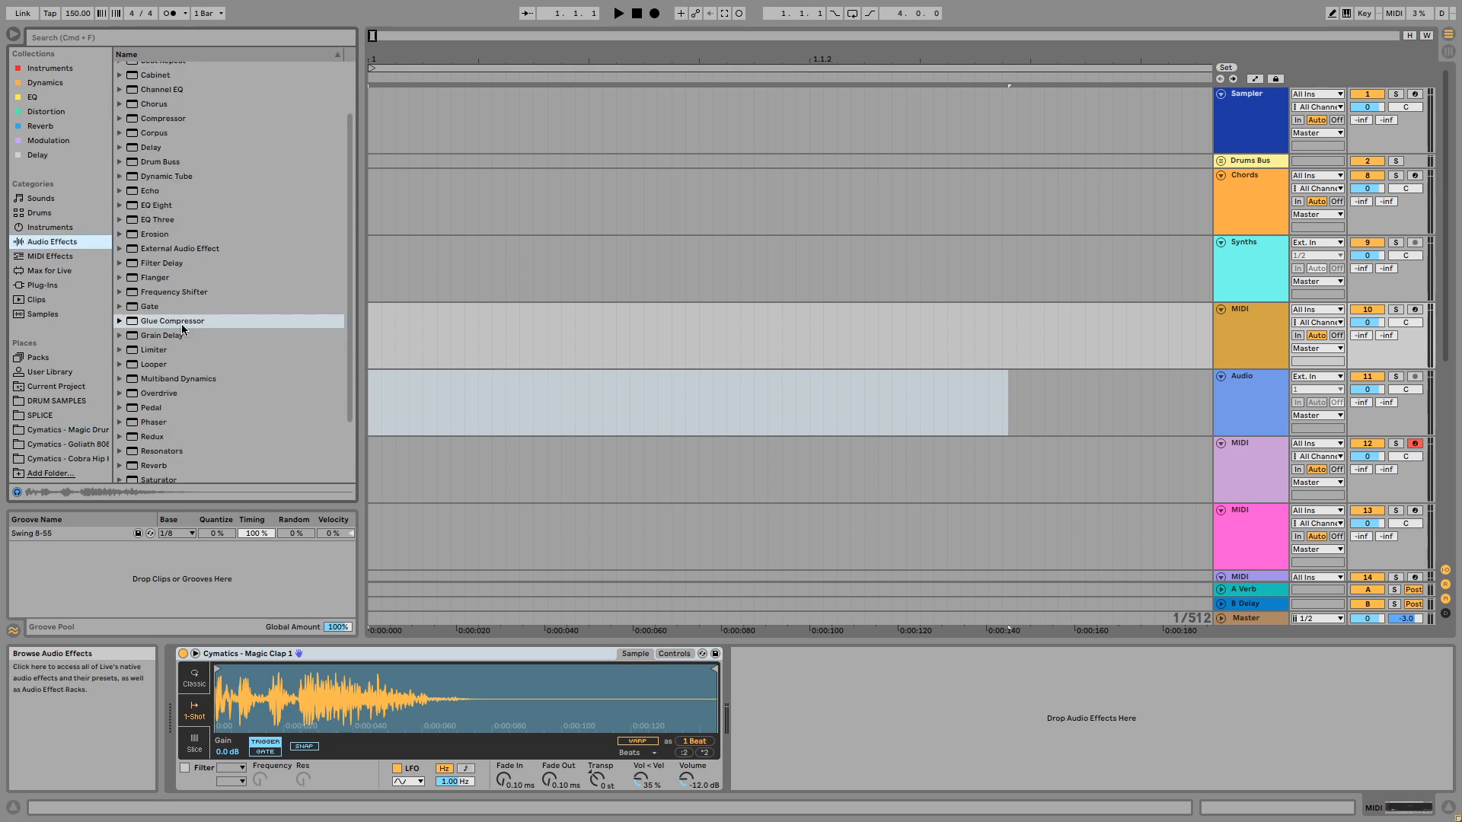
scroll(179, 256, "down", 1)
scroll(178, 255, "down", 3)
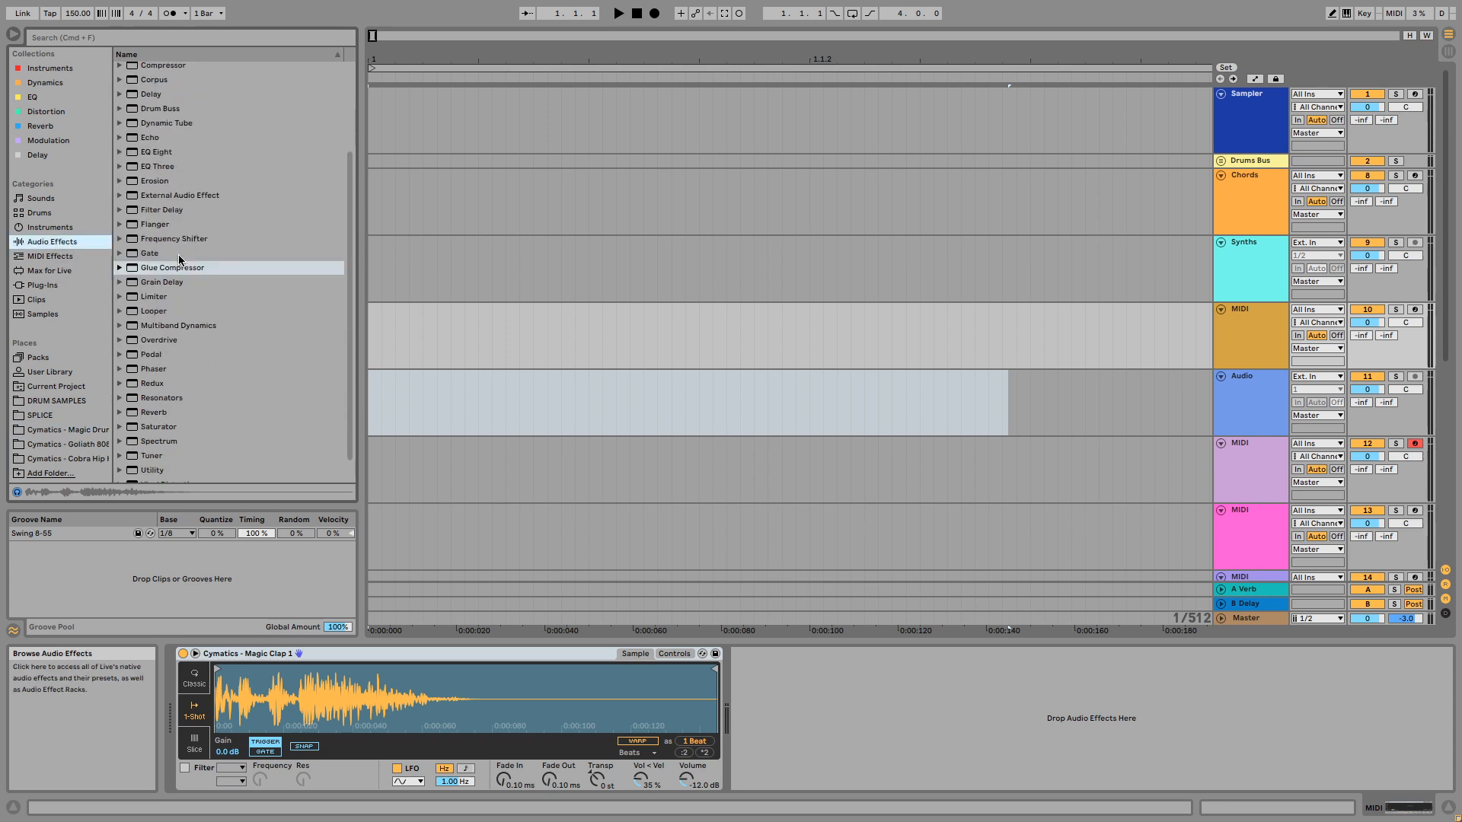
double_click(170, 441)
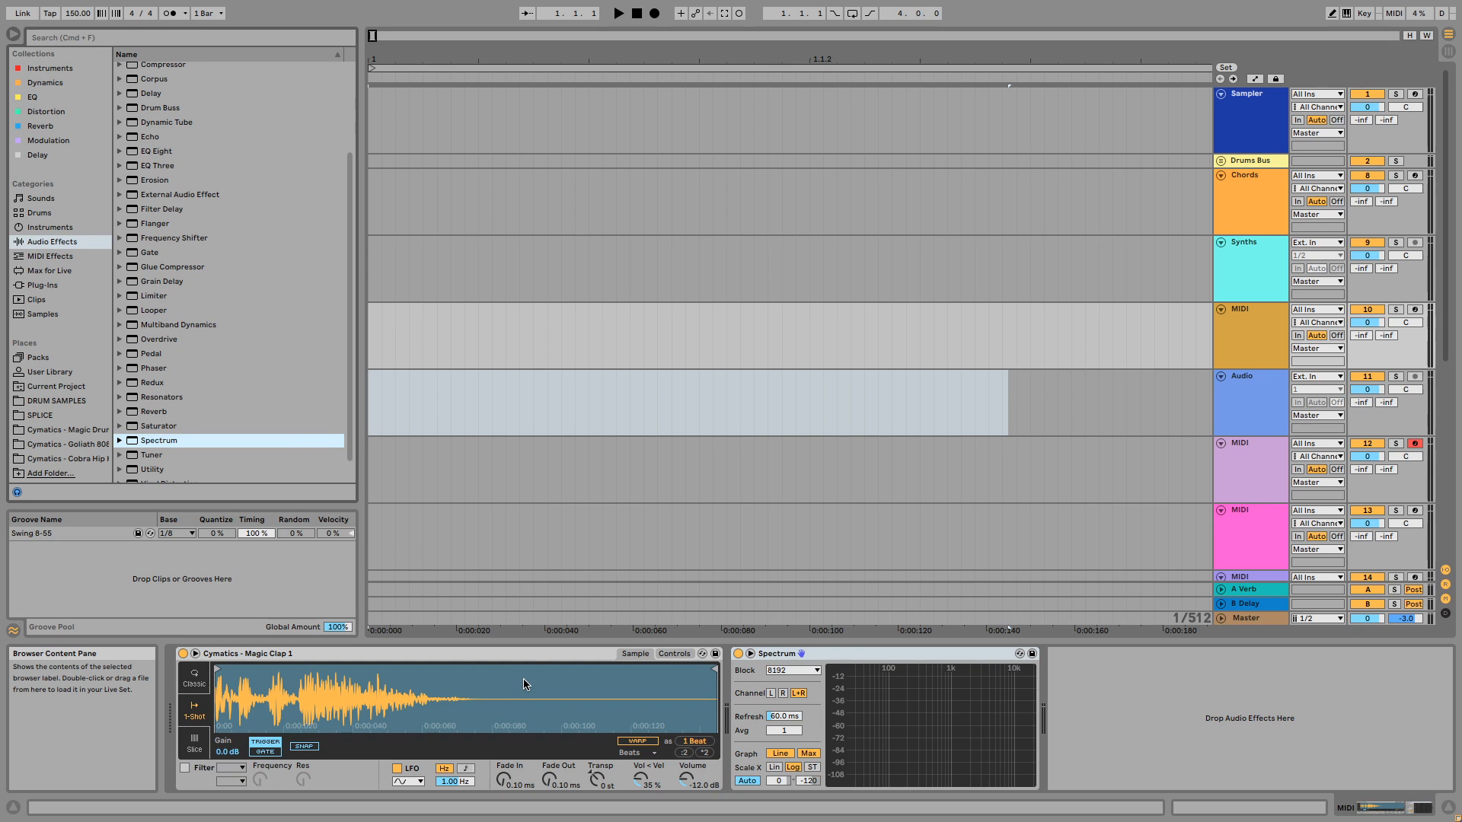
left_click(1247, 463)
left_click(1258, 394)
left_click(1268, 329)
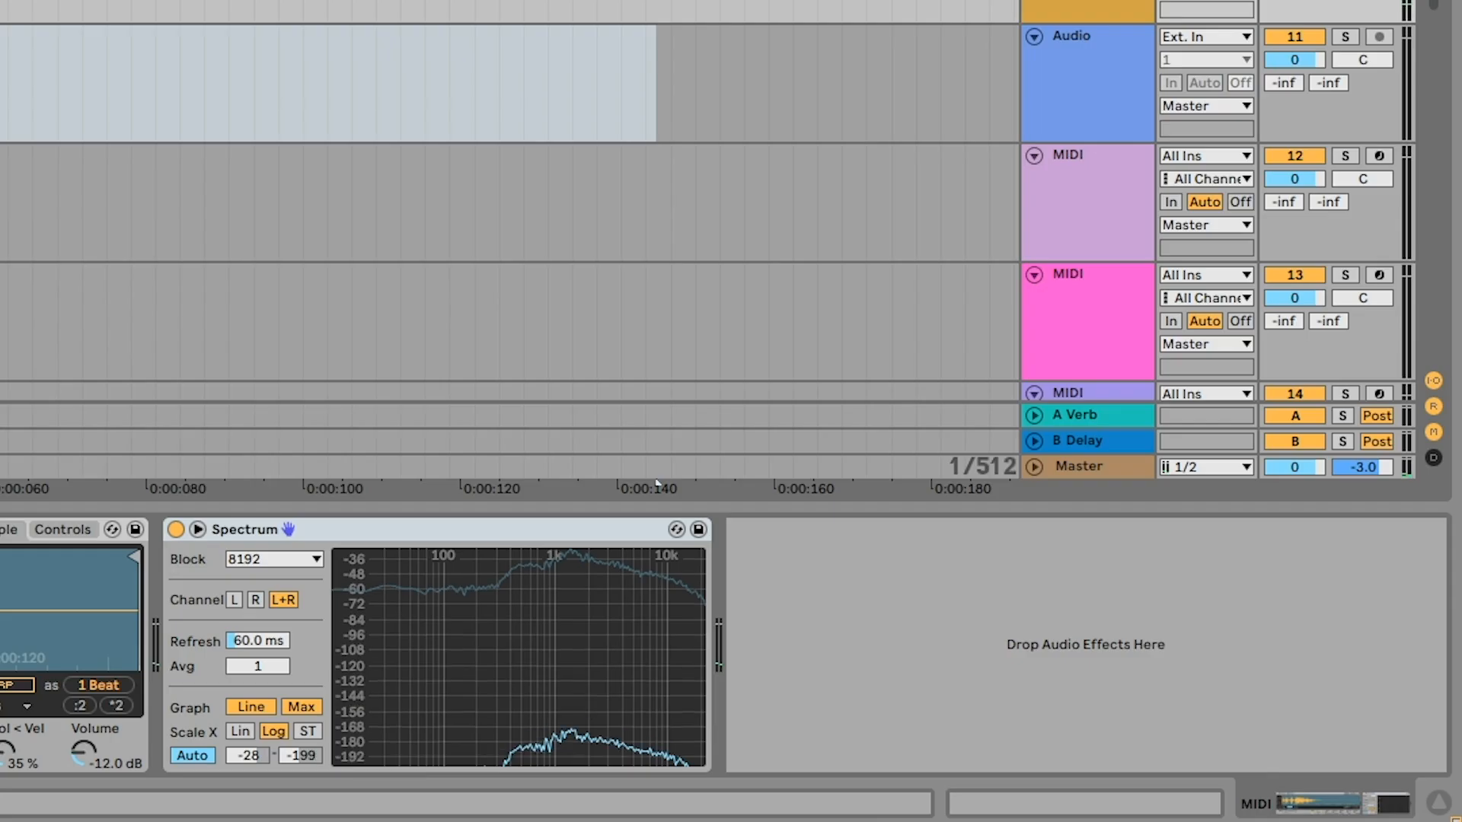
- Add EQ Eight after Spectrum, boost band 2 to about 6.6 dB at 505 Hz, and return it to flat
key("Return")
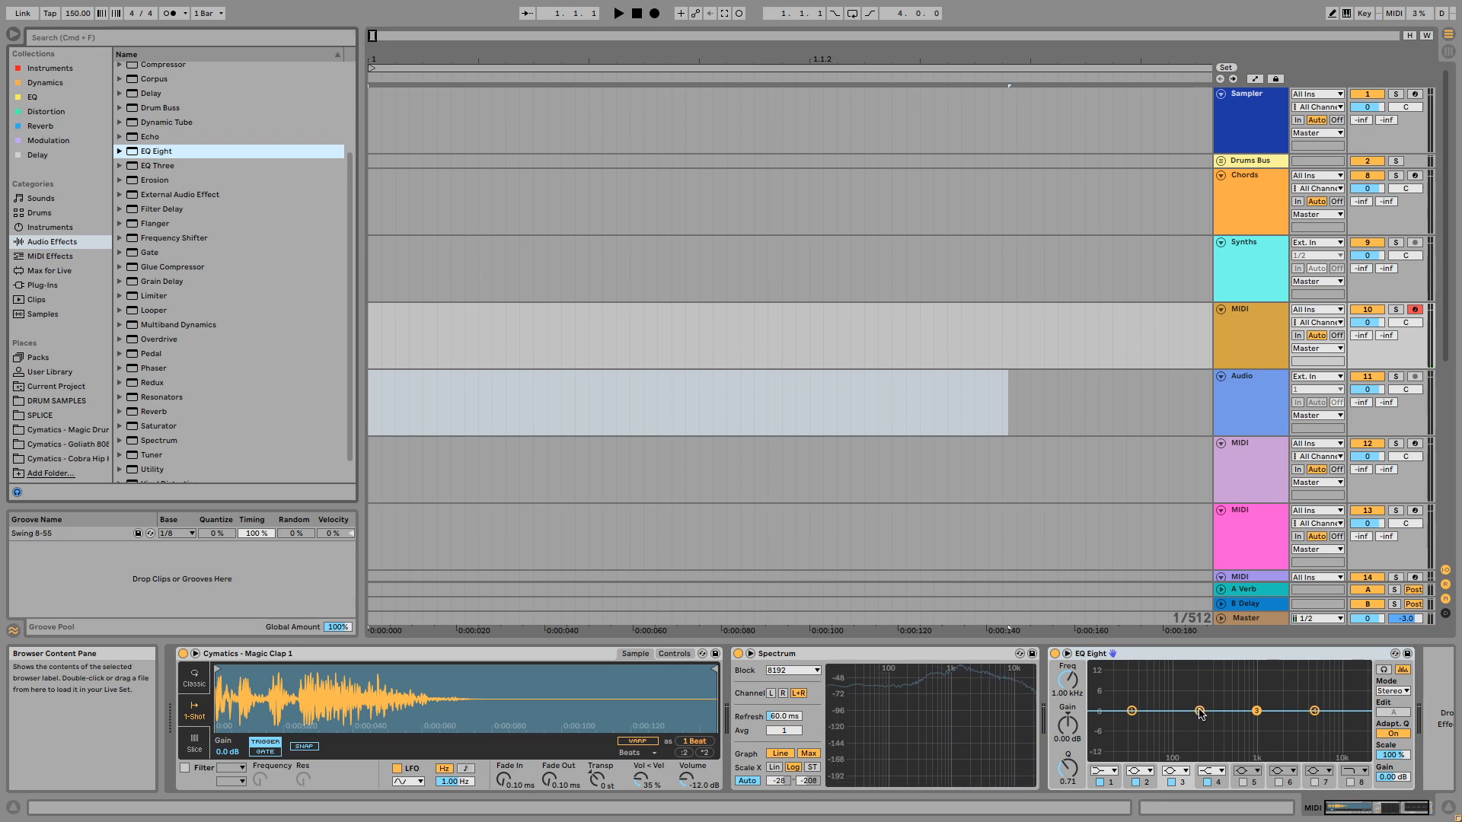
left_click_drag(1199, 711, 1232, 692)
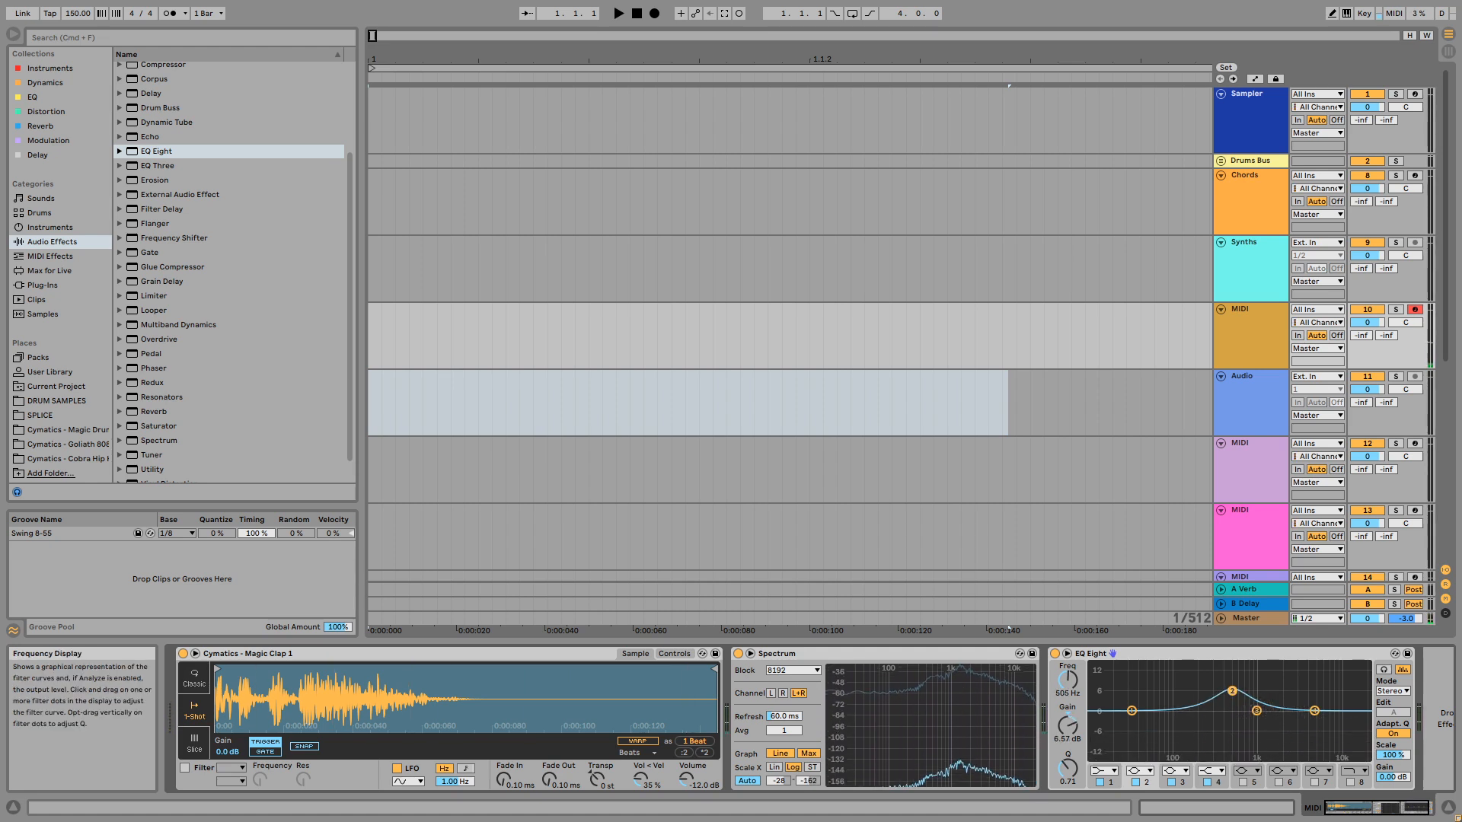
left_click_drag(1232, 695, 1232, 710)
- Delete EQ Eight and Spectrum from MIDI track 10, leaving only the Magic Clap 1 Simpler
left_click(1137, 655)
key("Delete")
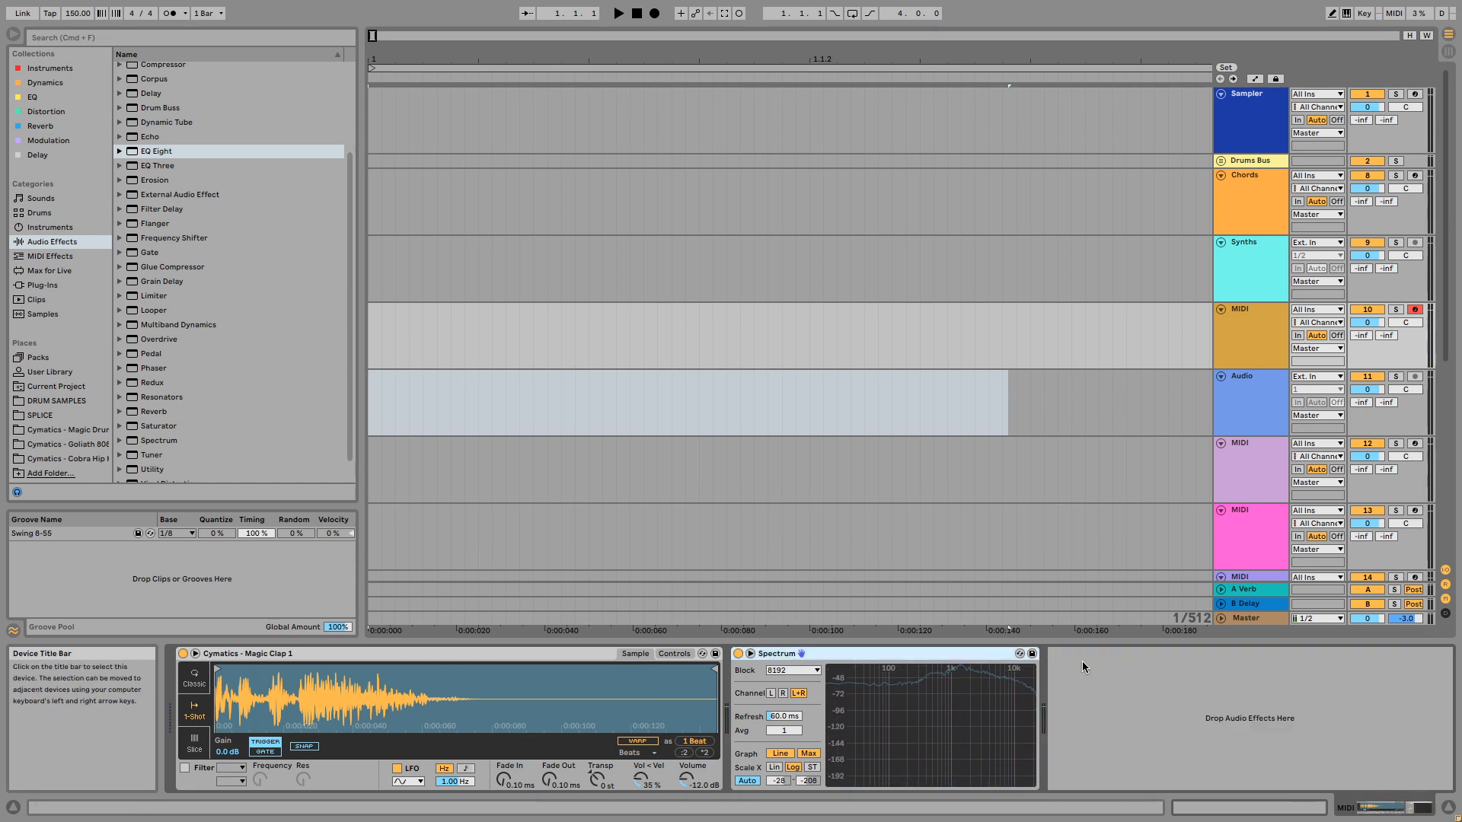
key("Delete")
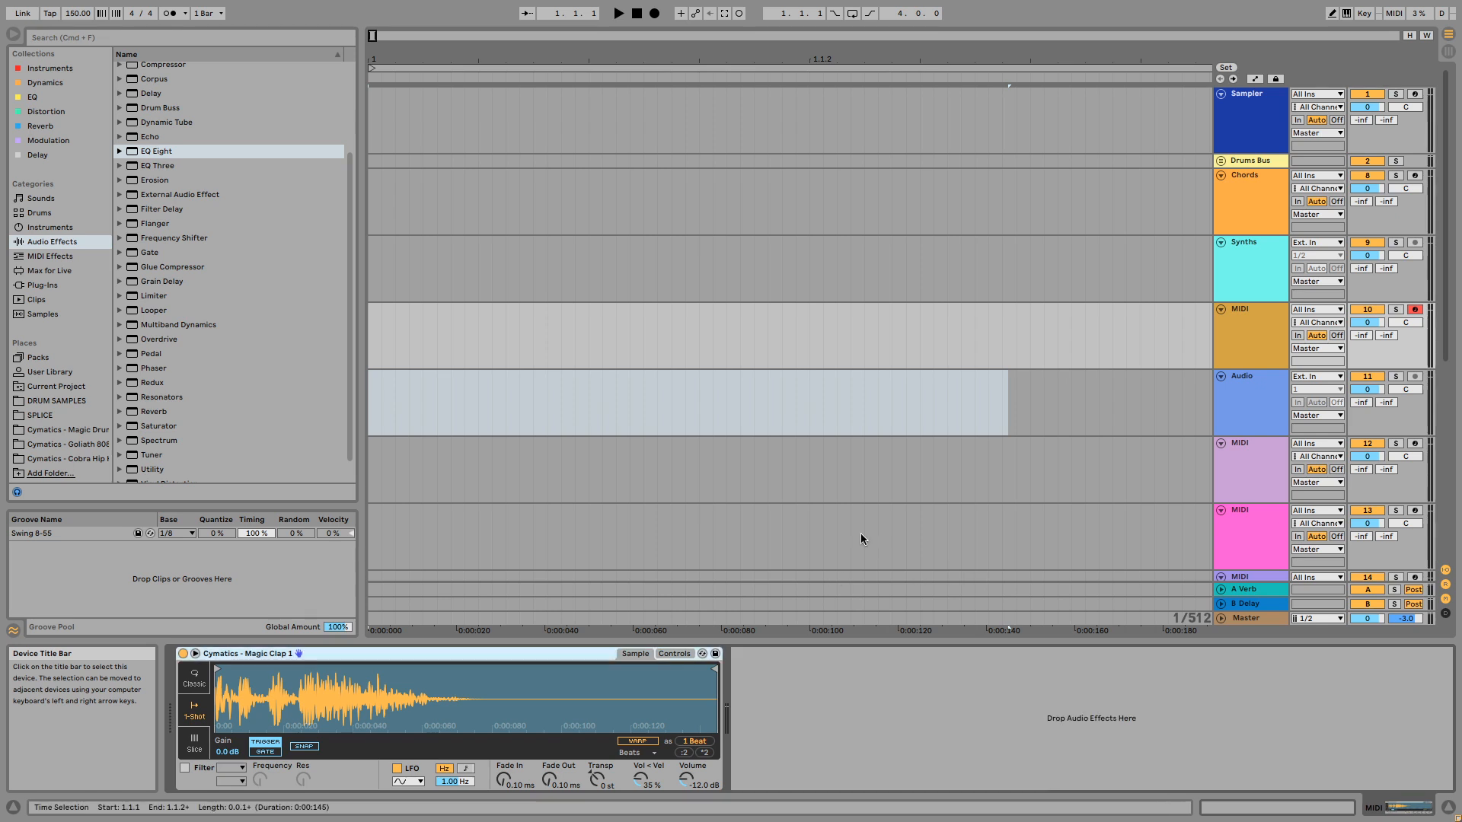
- Audition the remaining Magic Clap one-shots in the Cymatics Magic drum kit's Claps folder, comparing several of them back and forth
left_click(89, 432)
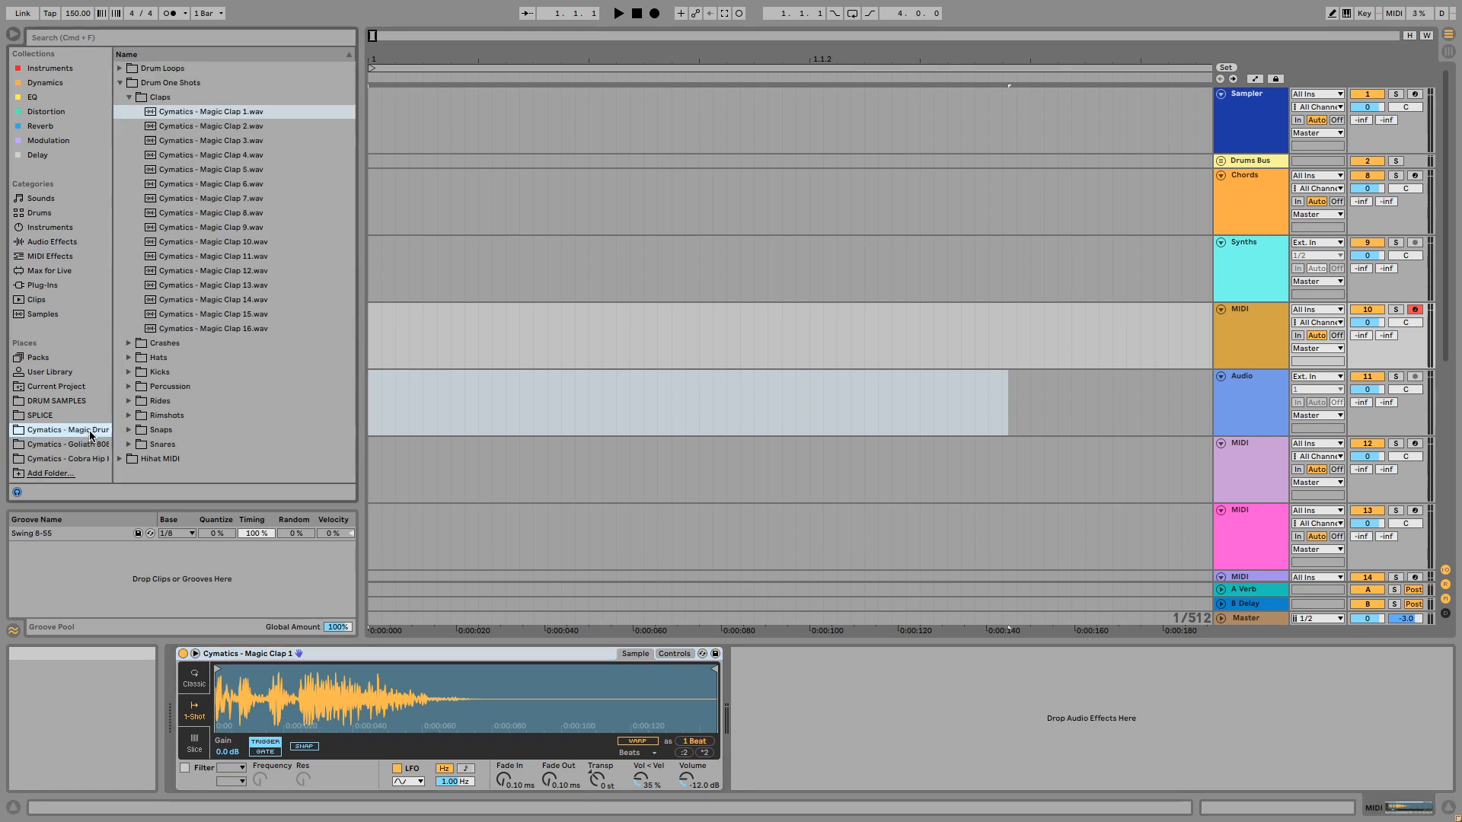
left_click(185, 139)
left_click(185, 155)
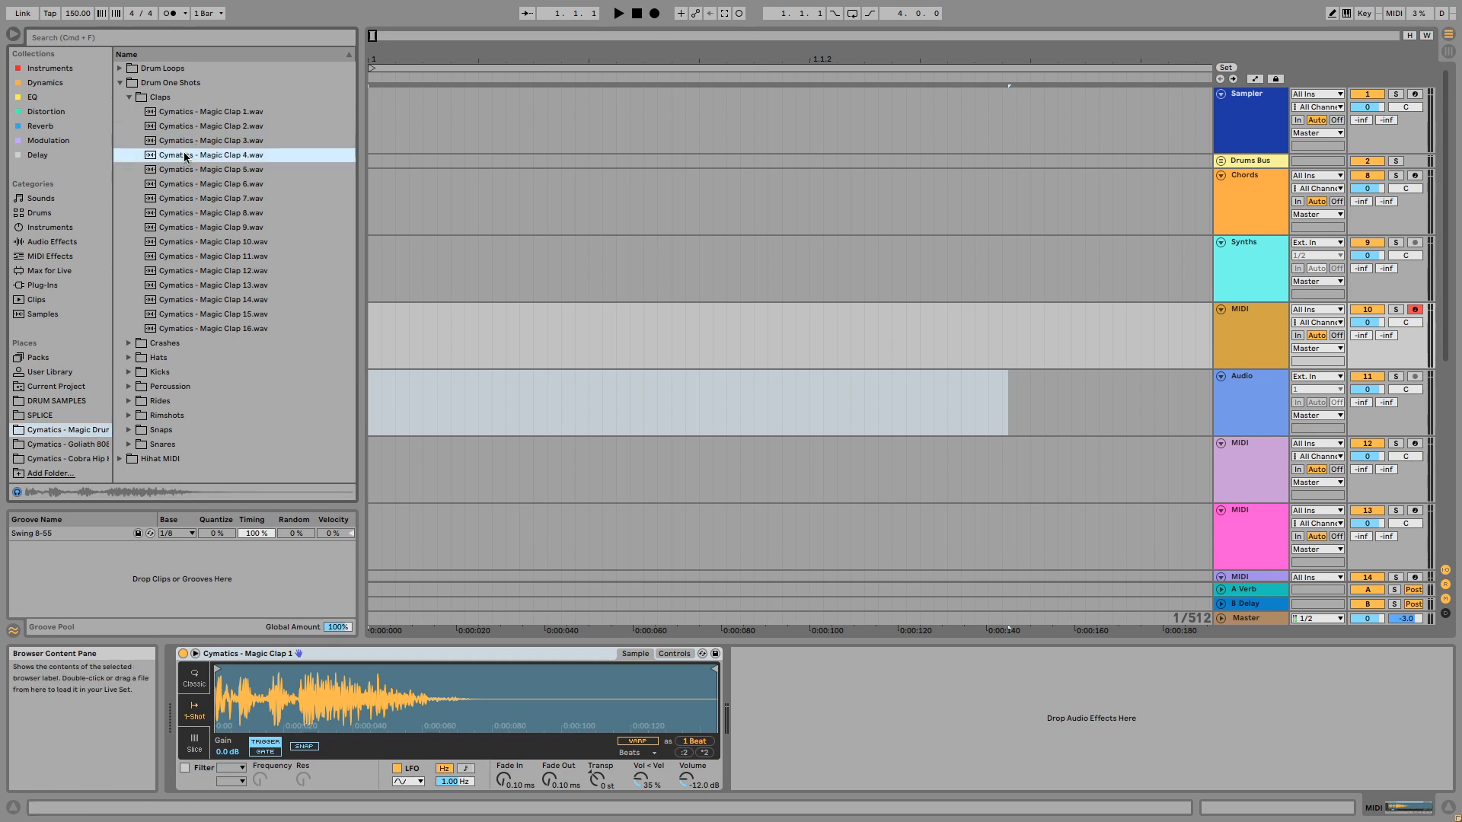
left_click(272, 170)
left_click(290, 185)
key("Down")
key("Down")
key("Down")
key("Down")
key("Down")
key("Down")
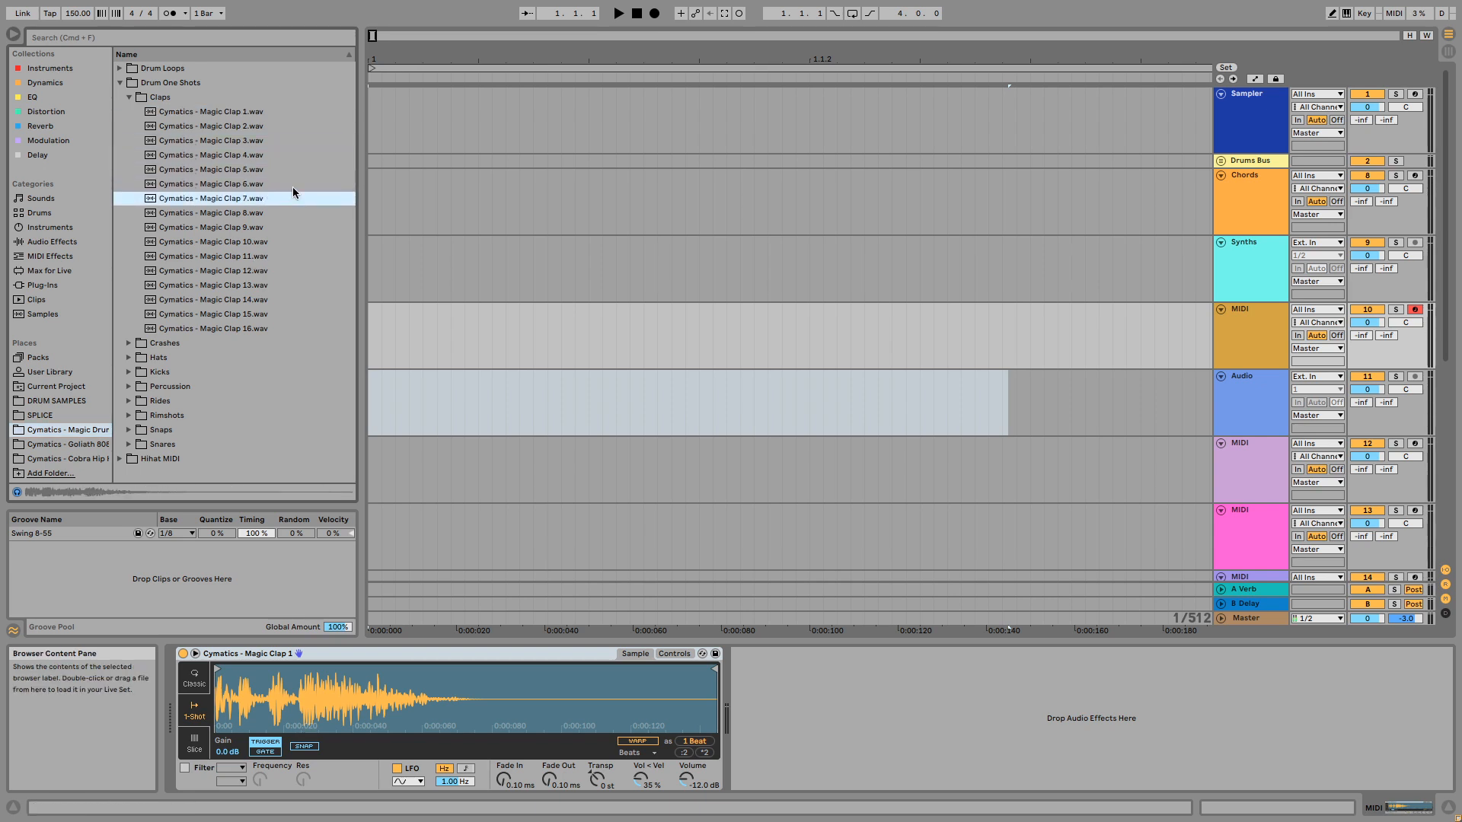
key("Up")
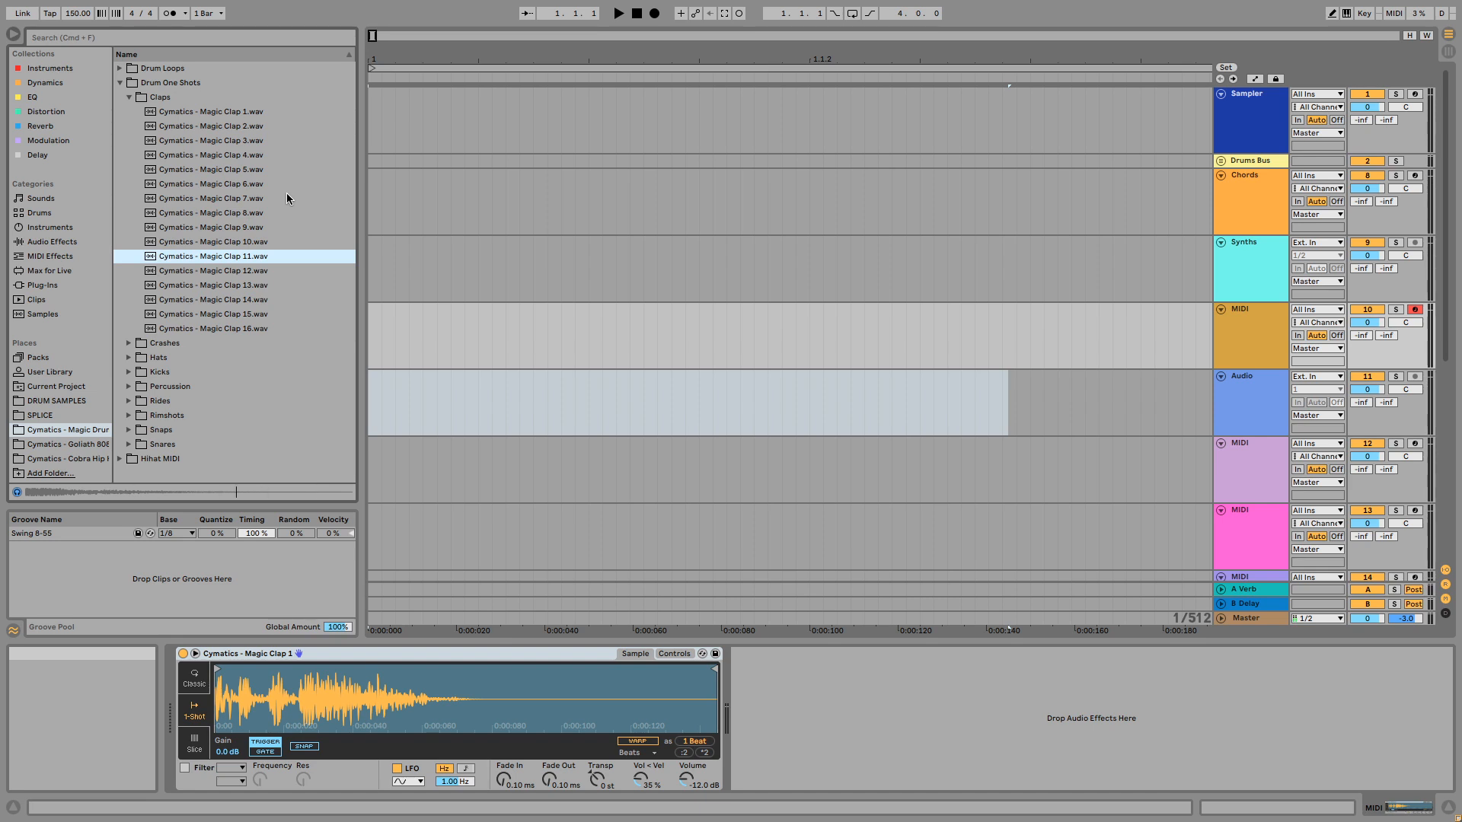
key("Up")
key("Down")
key("Down")
key("Down")
key("Up")
key("Down")
key("Down")
key("Down")
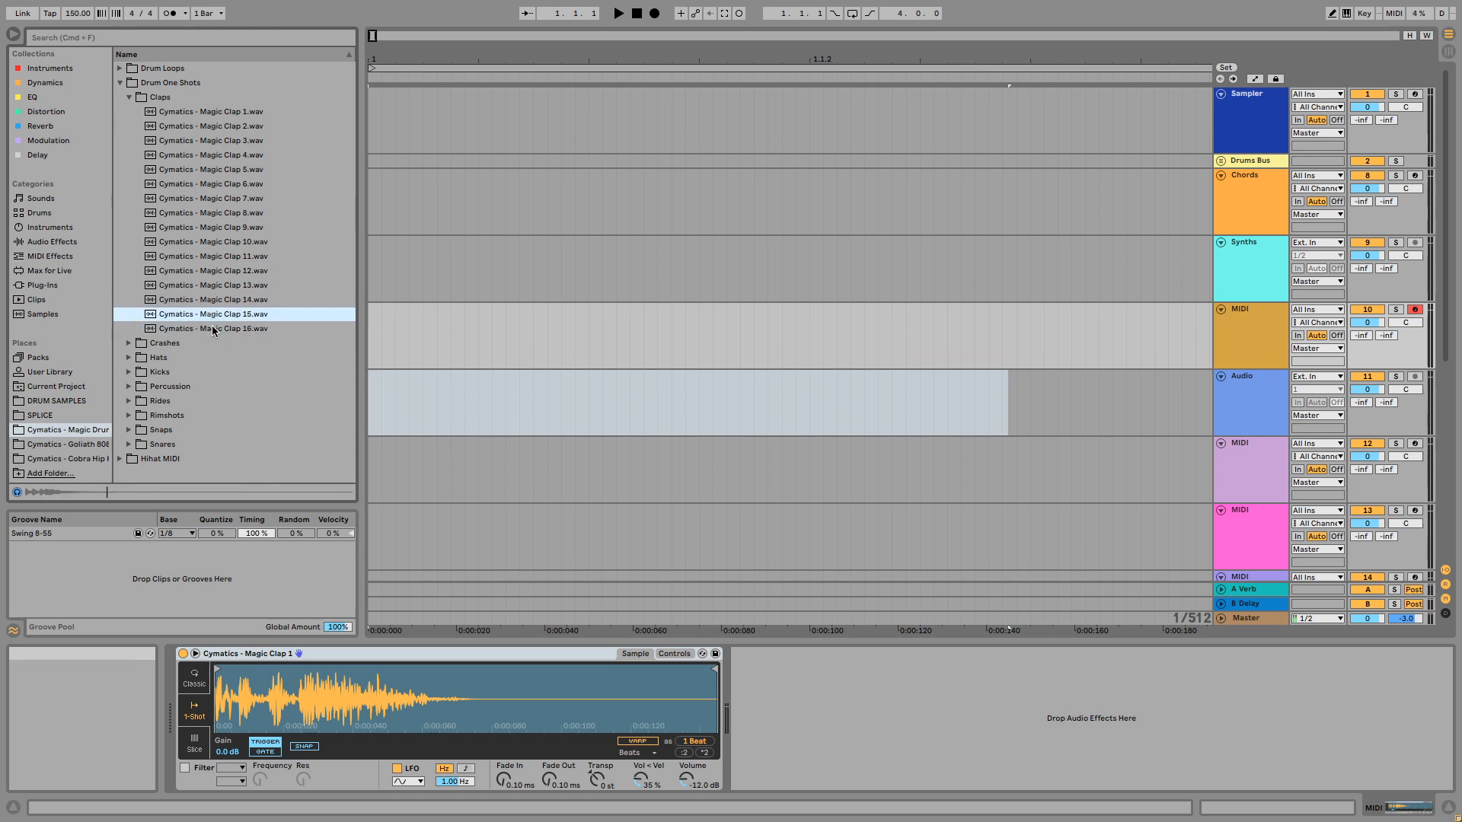
key("Up")
key("Up")
key("Up")
key("Up")
key("Up")
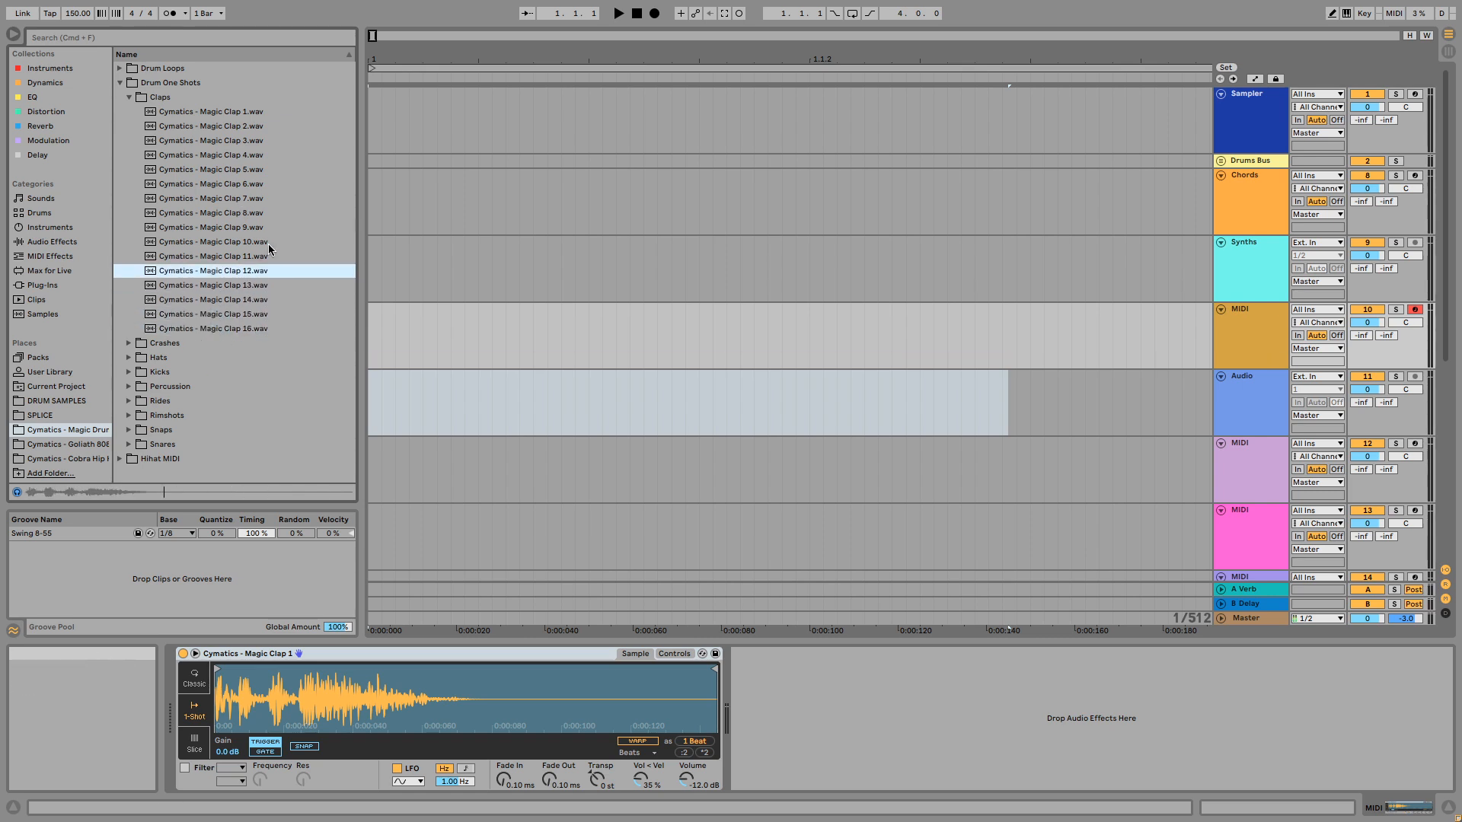
key("Up")
key("Up")
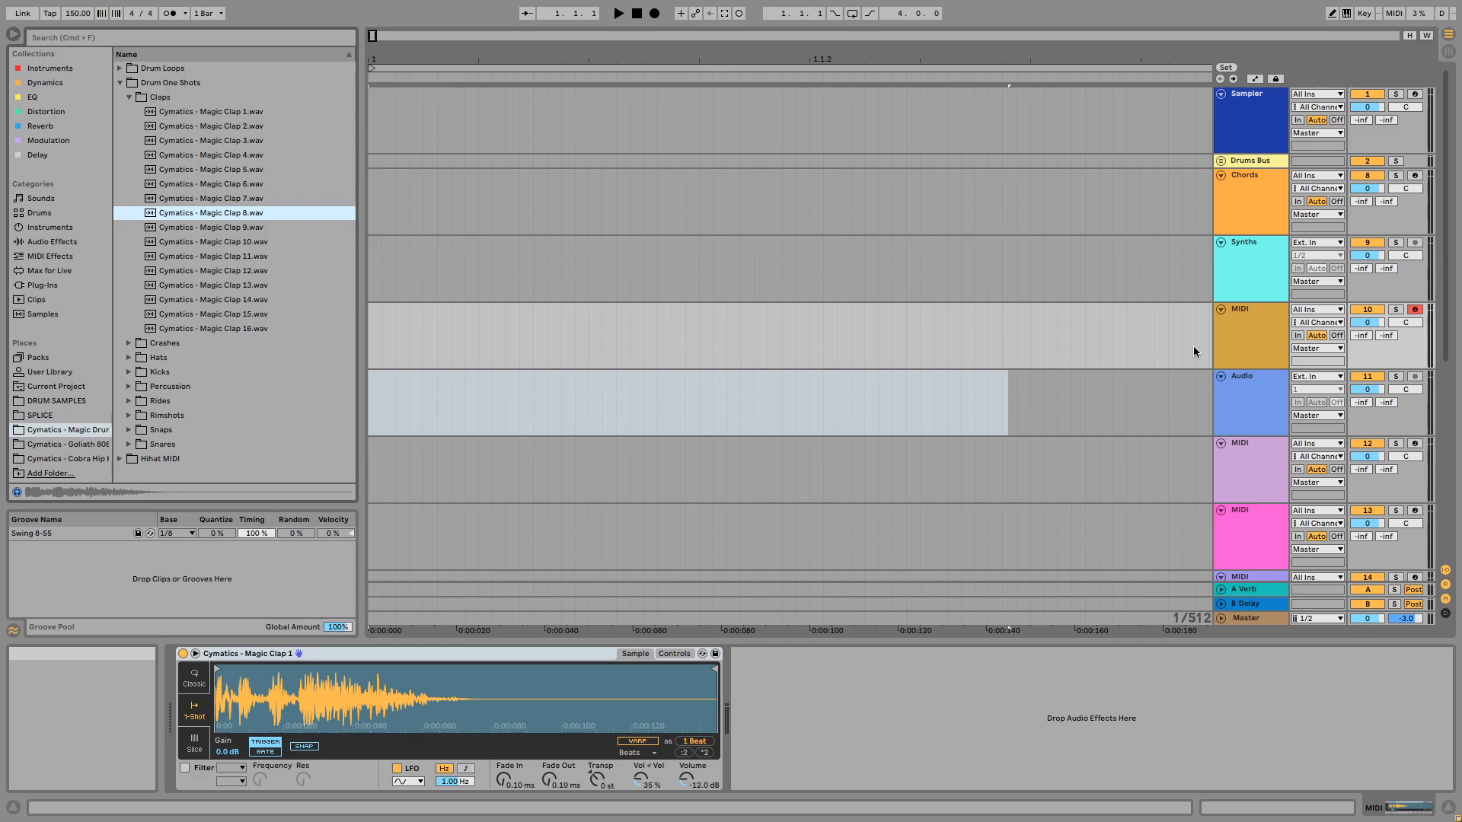
- Rename MIDI track 10, which holds the Magic Clap 1 Simpler, to "clap"
left_click(1237, 336)
key("super+r")
type("clap")
key("Return")
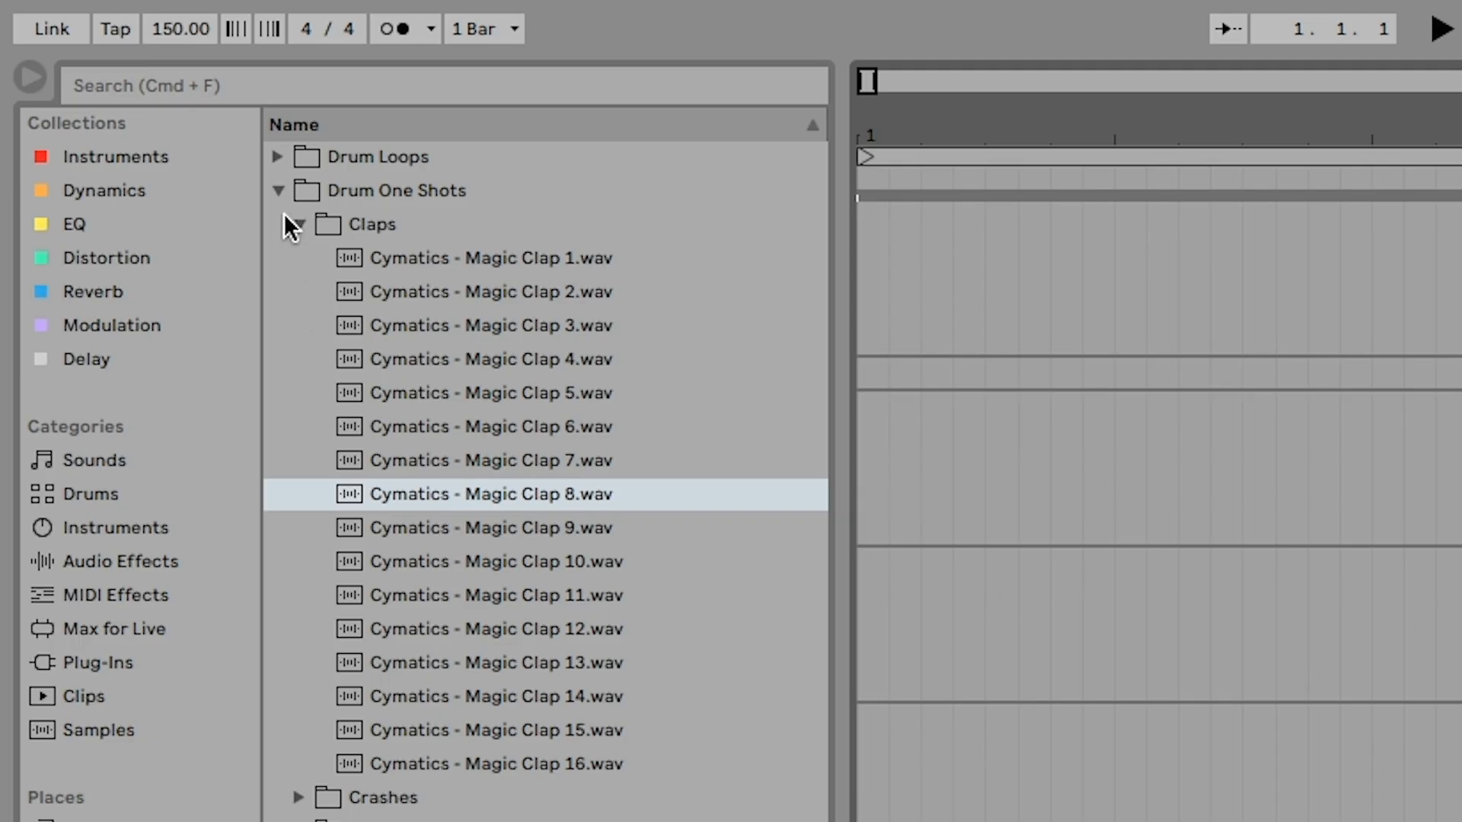
- Collapse the Claps folder, expand the Hats folder and preview Magic Closed Hihat 1 and 2
left_click(298, 225)
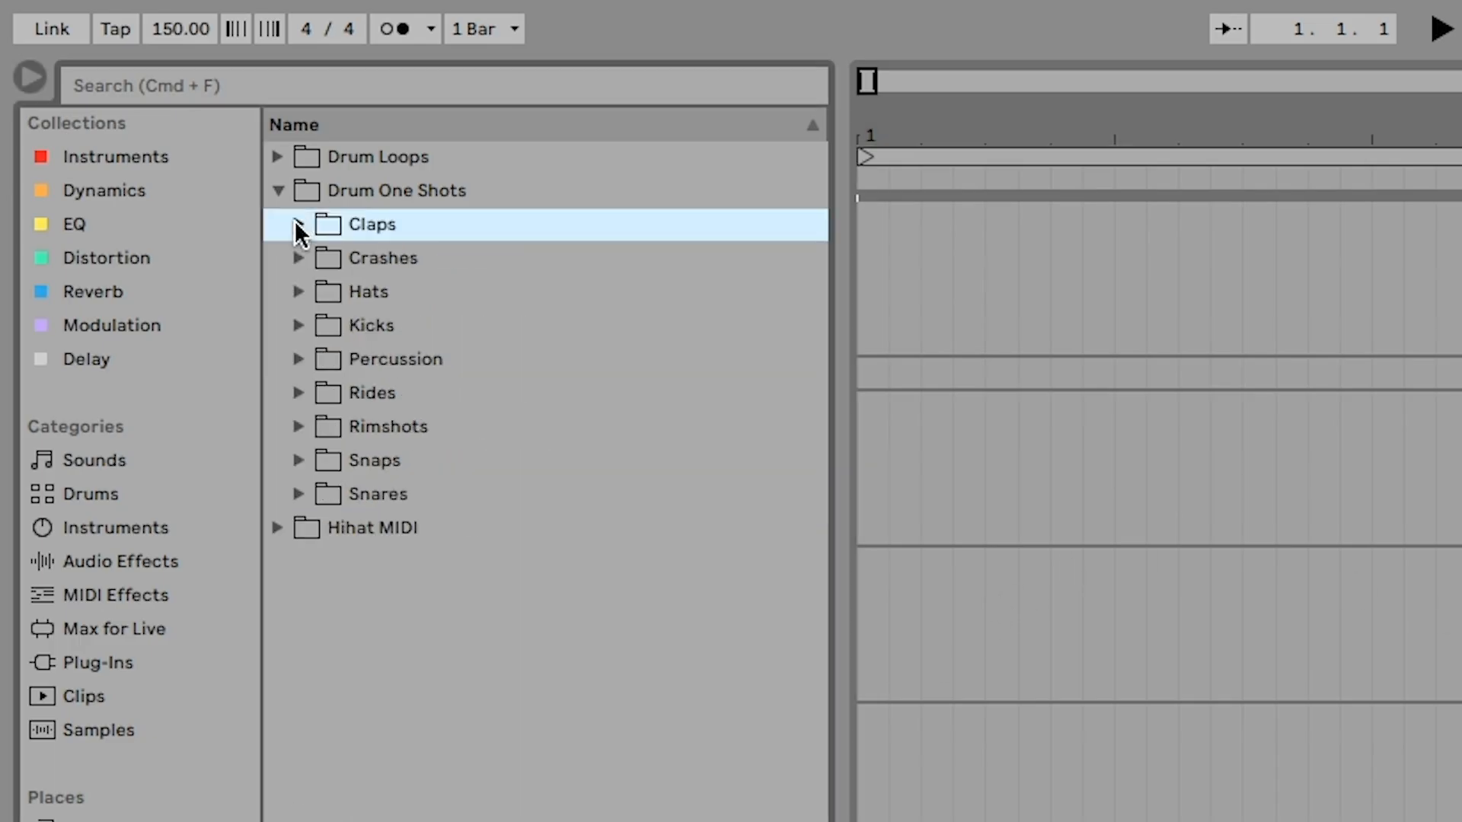
left_click(300, 294)
left_click(449, 327)
key("Down")
key("Up")
left_click(501, 353)
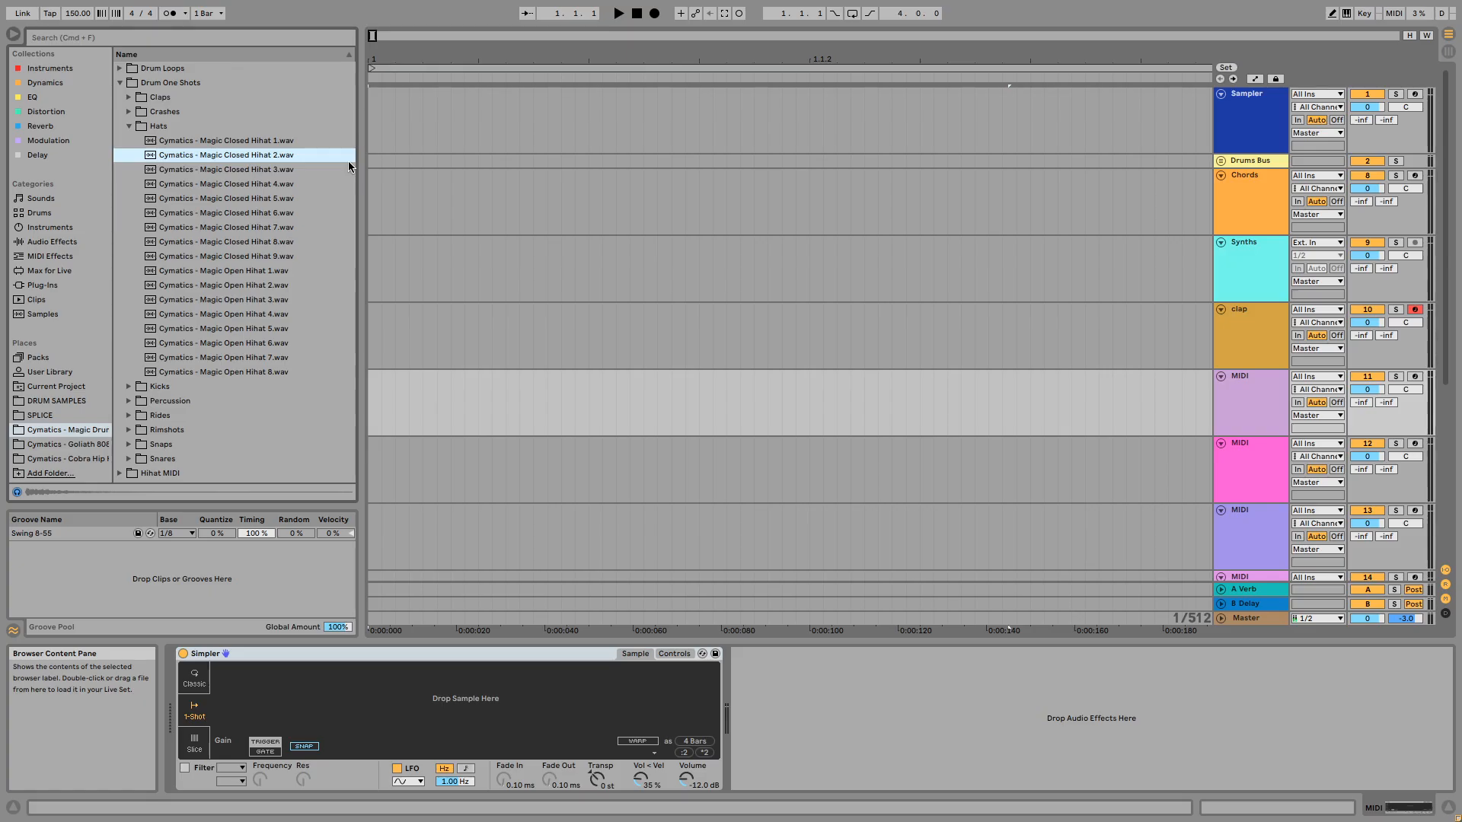
- Compare the other Magic Closed Hihat samples in the Hats folder by auditioning them repeatedly, ending on Magic Closed Hihat 8
key("Down")
key("Down")
key("Down")
key("Up")
key("Up")
key("Down")
key("Down")
key("Down")
key("Down")
key("Down")
key("Down")
key("Down")
key("Down")
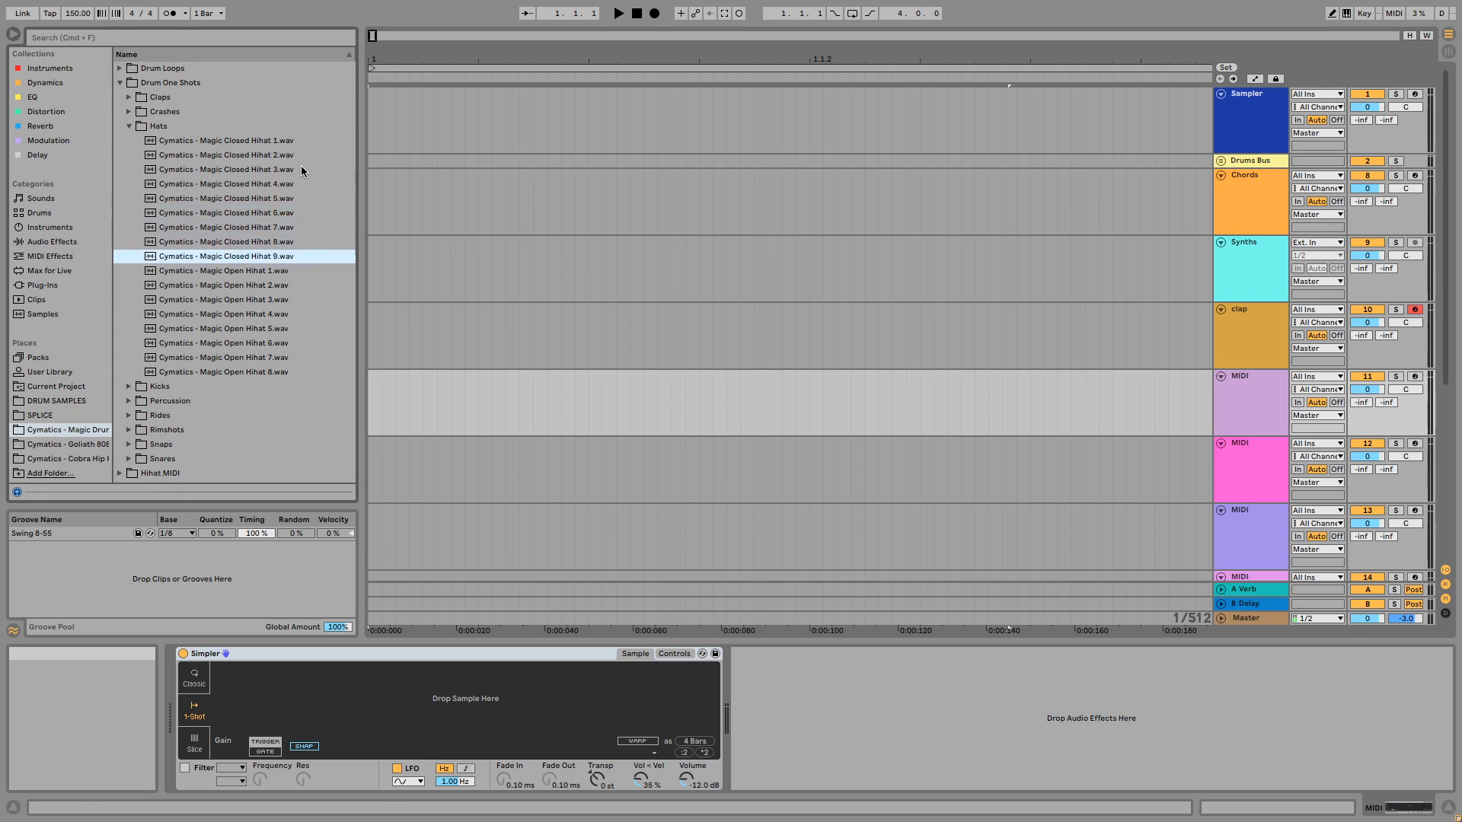
key("Up")
key("Up")
key("Up")
key("Up")
key("Up")
key("Up")
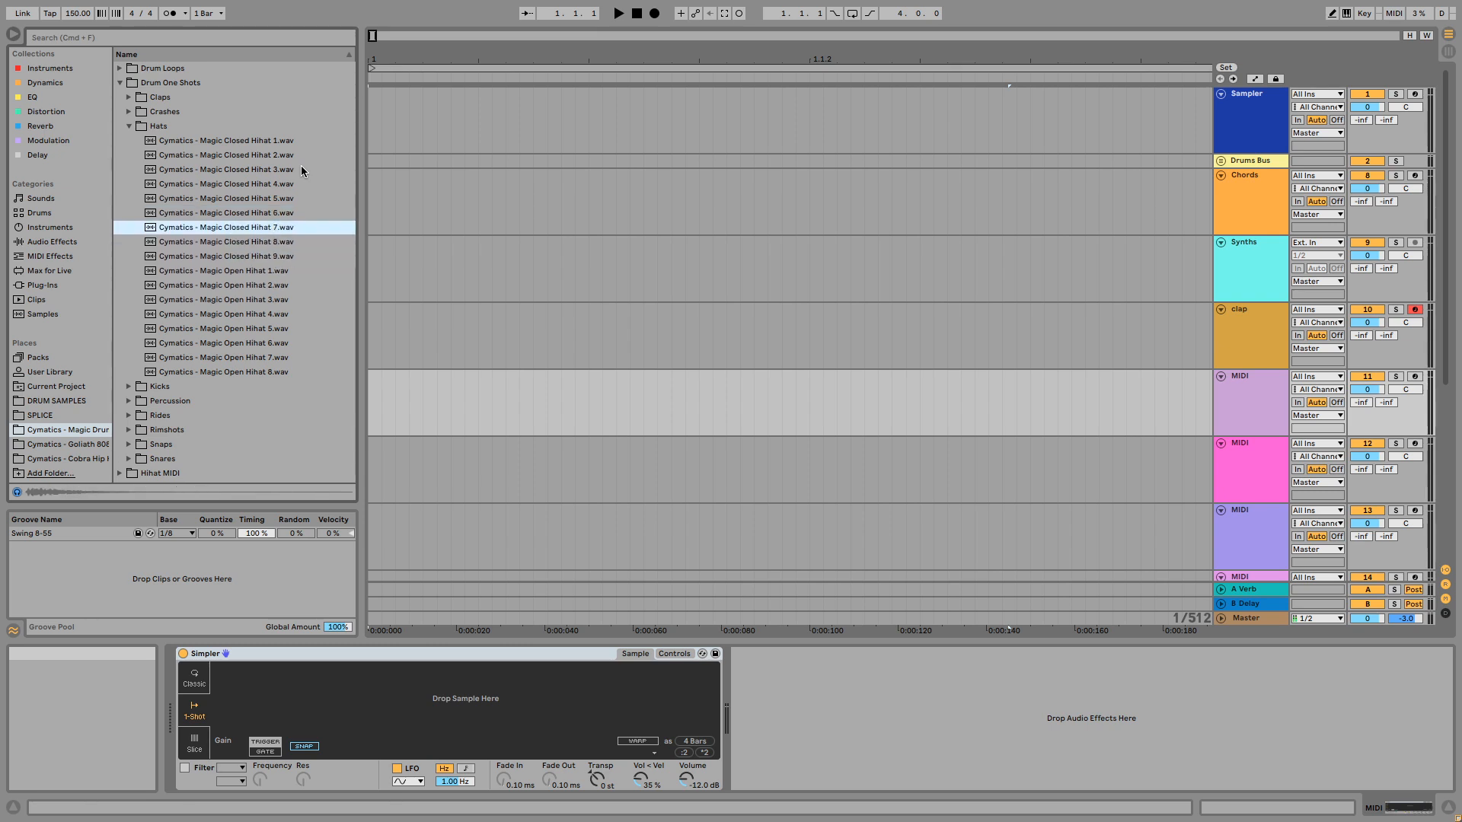
key("Up")
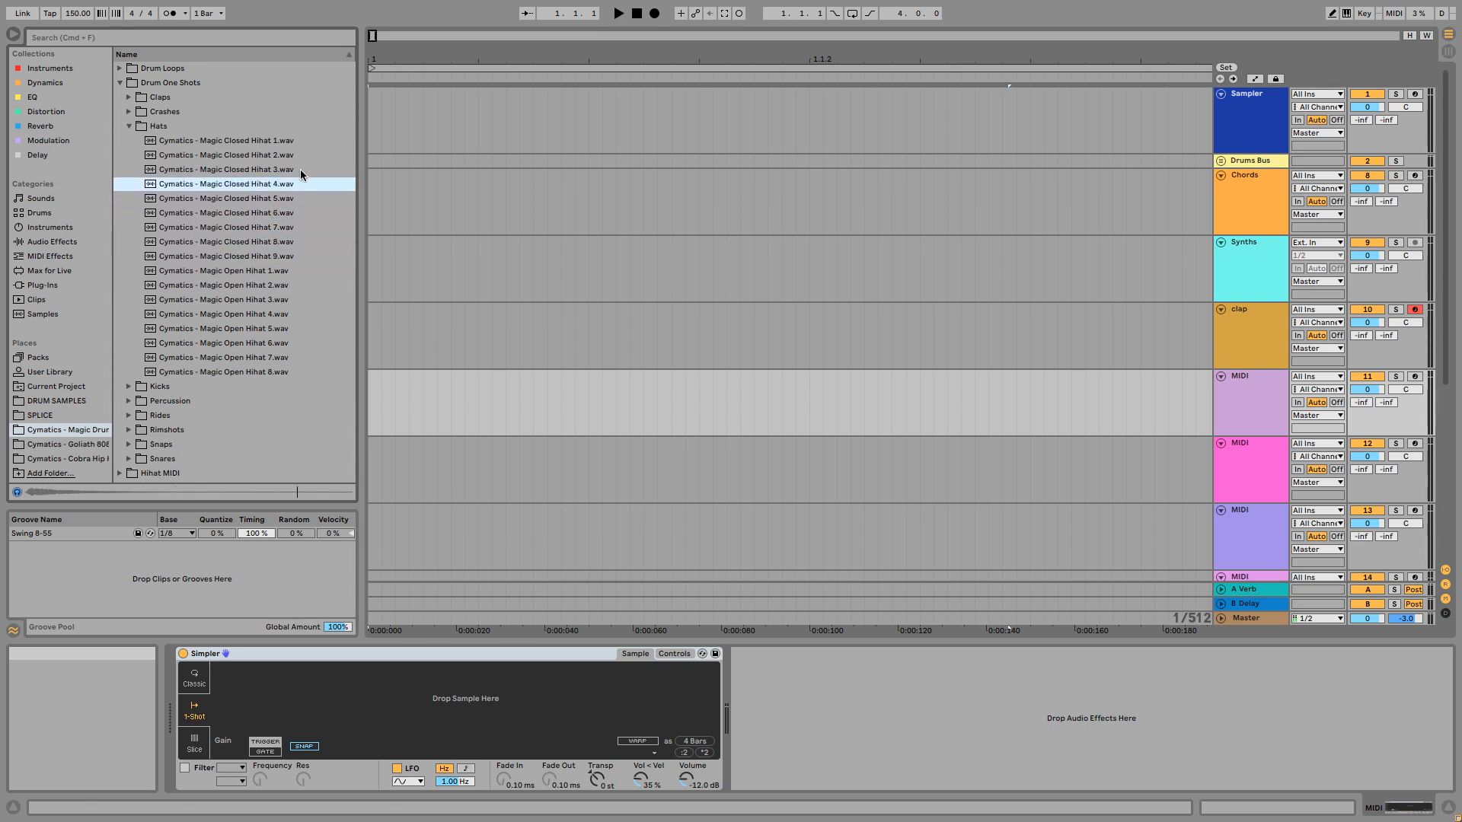
key("Up")
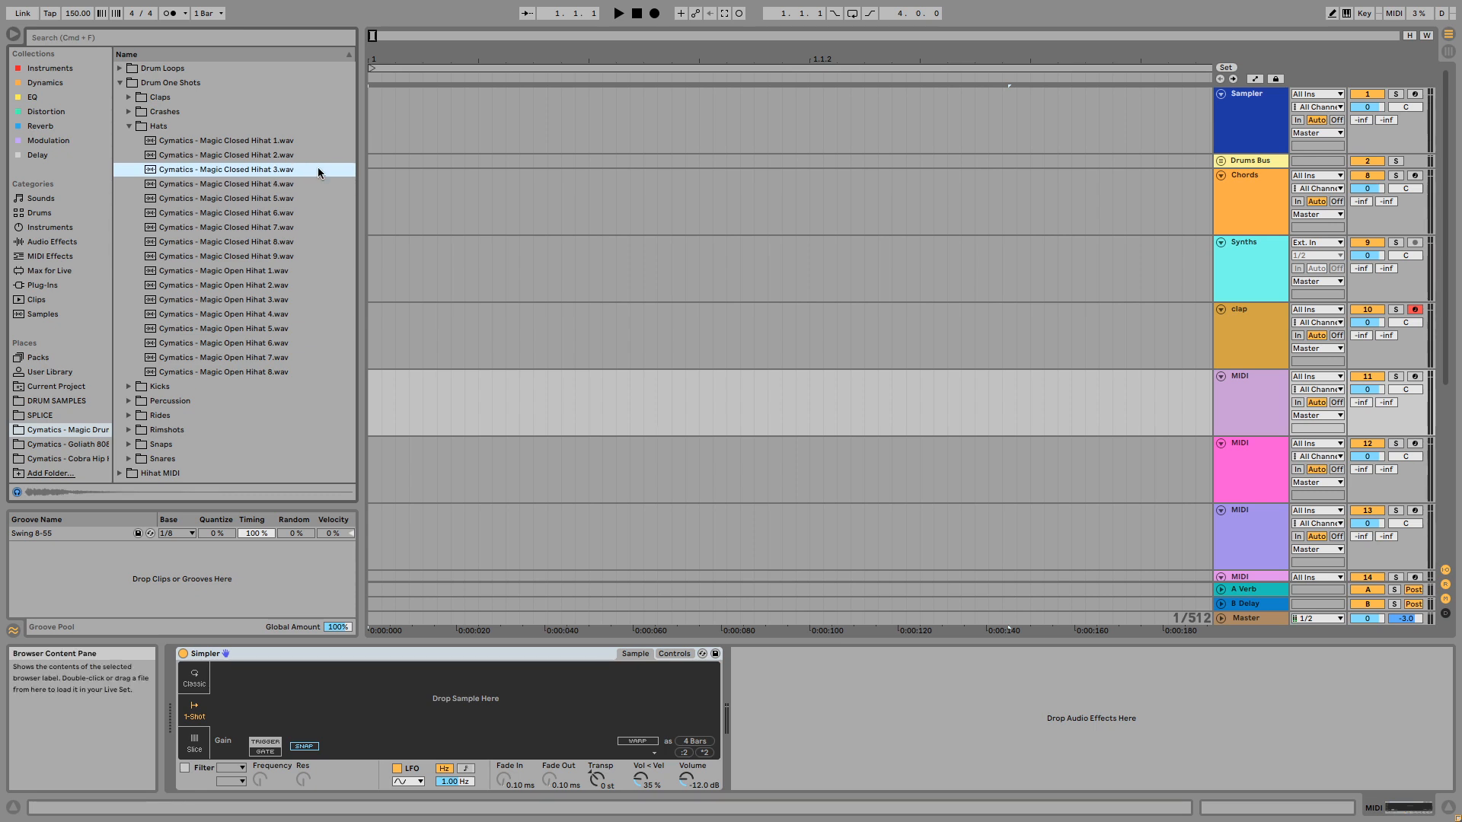
key("Down")
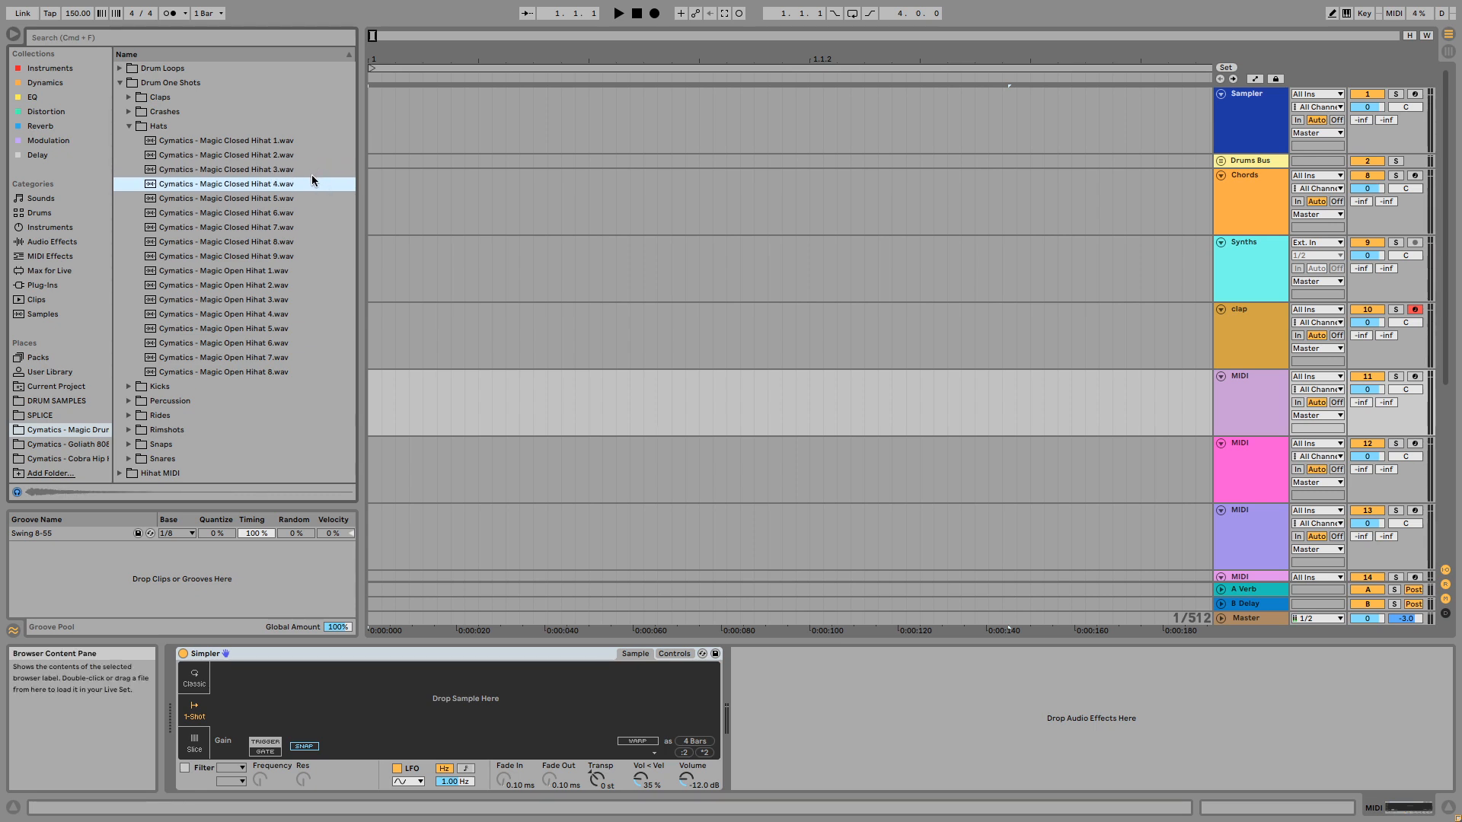
key("Down")
key("Down")
key("Down")
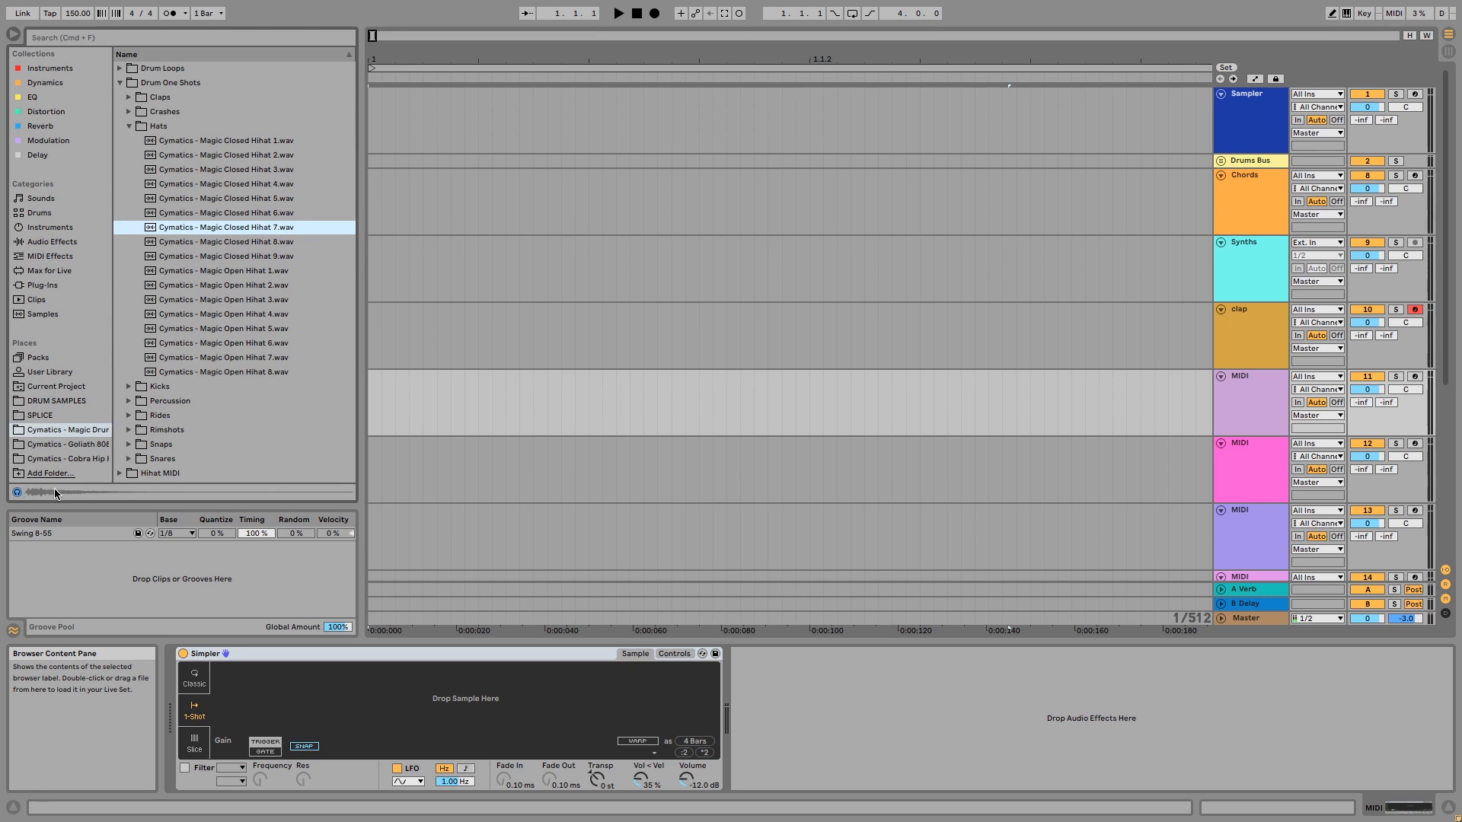
key("Down")
key("Down")
key("Down")
key("Up")
key("Up")
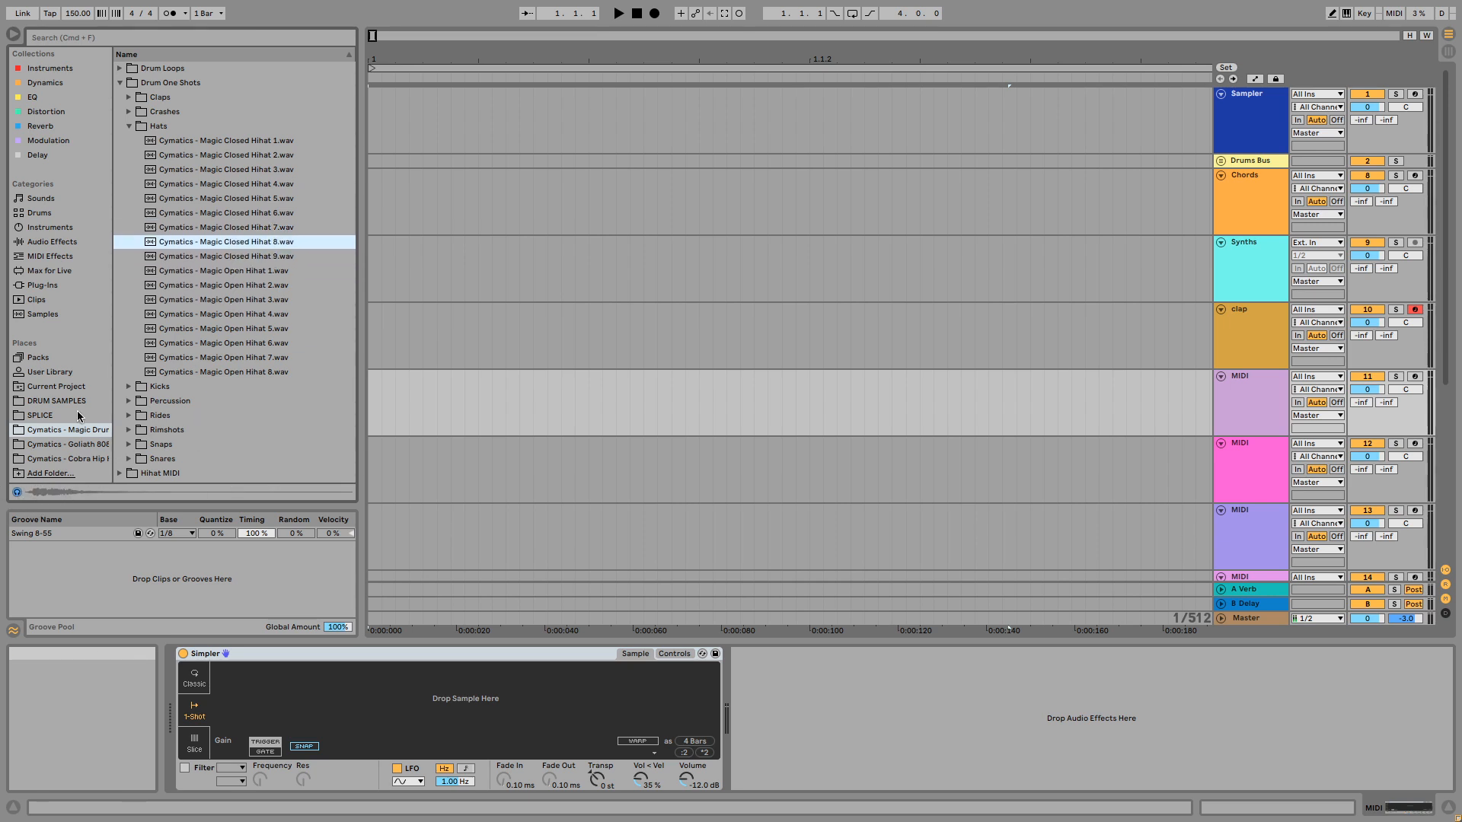
- Load Cymatics - Magic Closed Hihat 8.wav into the empty Simpler on MIDI track 11 and arm that track
left_click_drag(144, 244, 329, 699)
left_click_drag(232, 705, 255, 680)
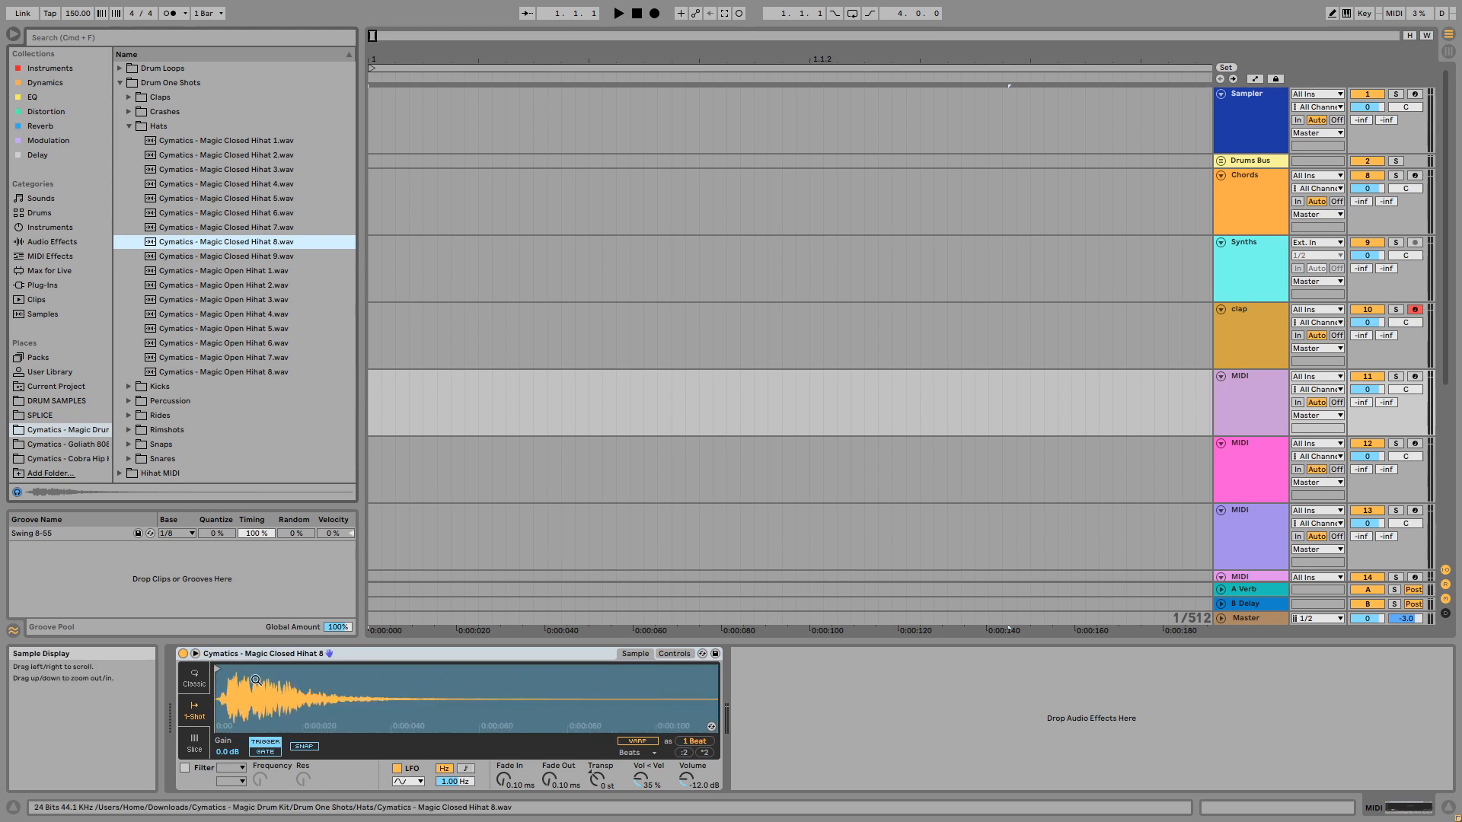
left_click(1415, 376)
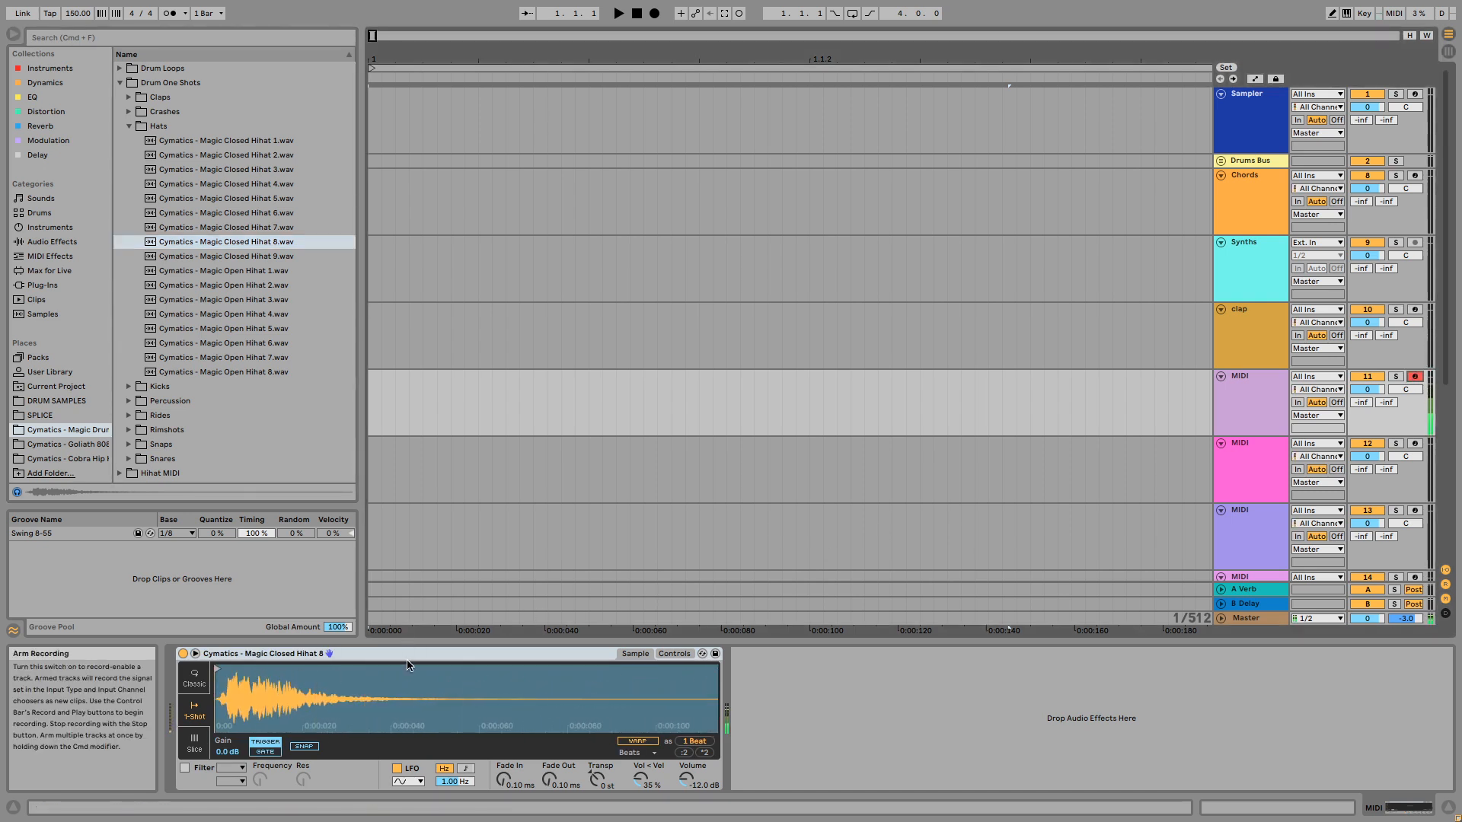
- Examine the start of the Magic Closed Hihat 8 waveform up close in Simpler
left_click_drag(248, 696, 249, 727)
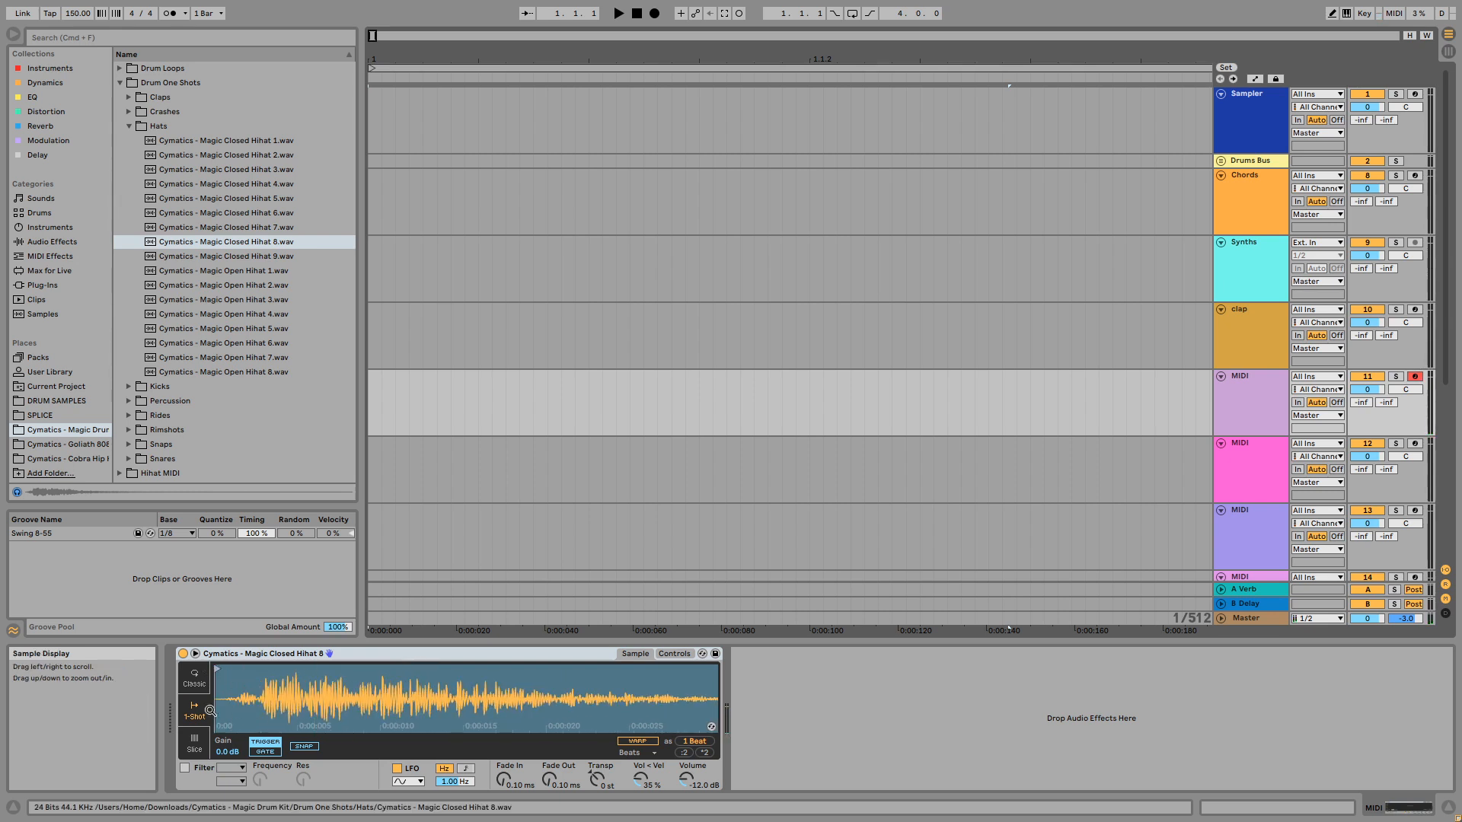
left_click_drag(385, 700, 270, 702)
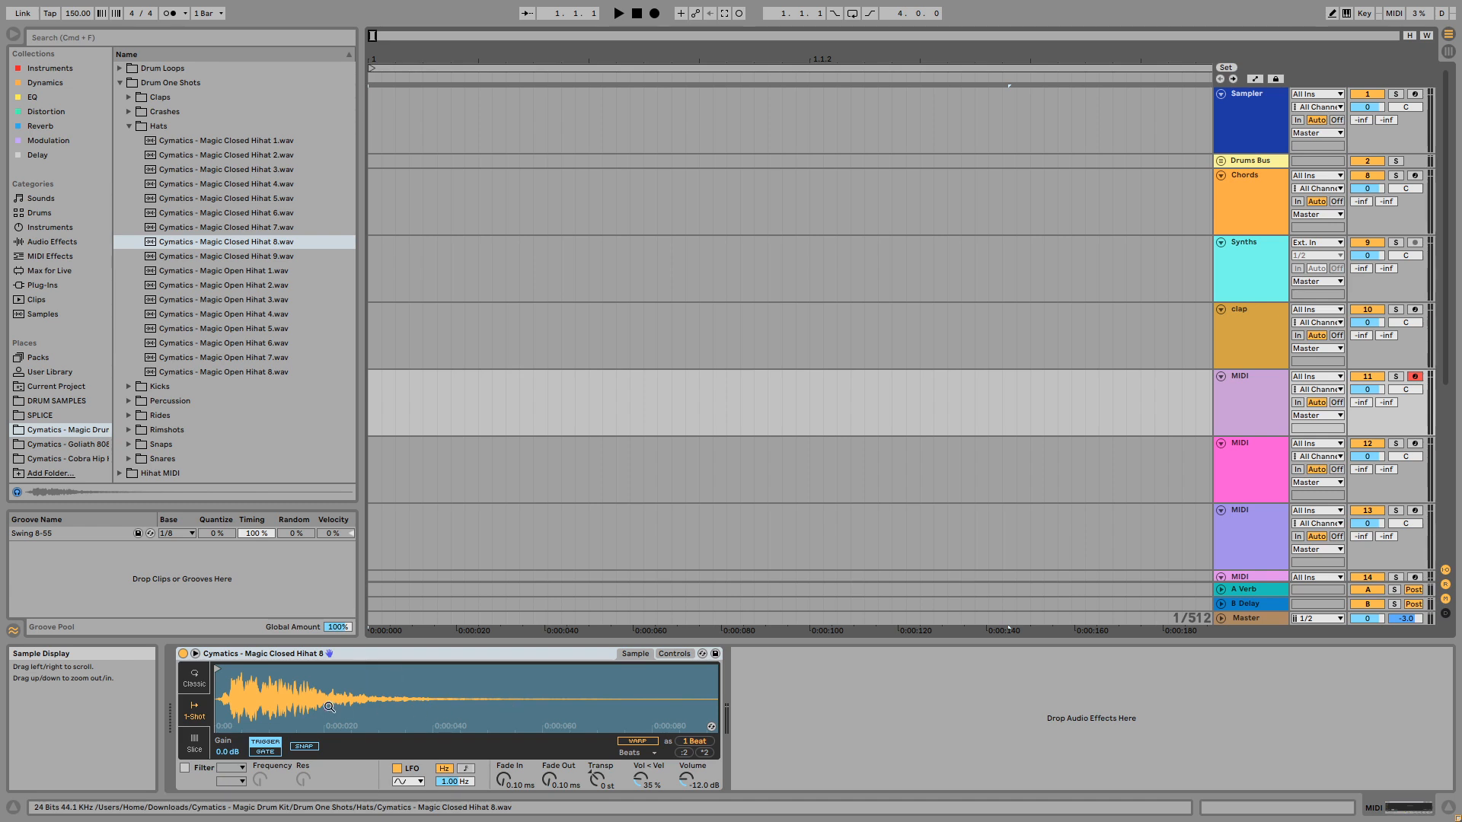
left_click_drag(329, 708, 213, 700)
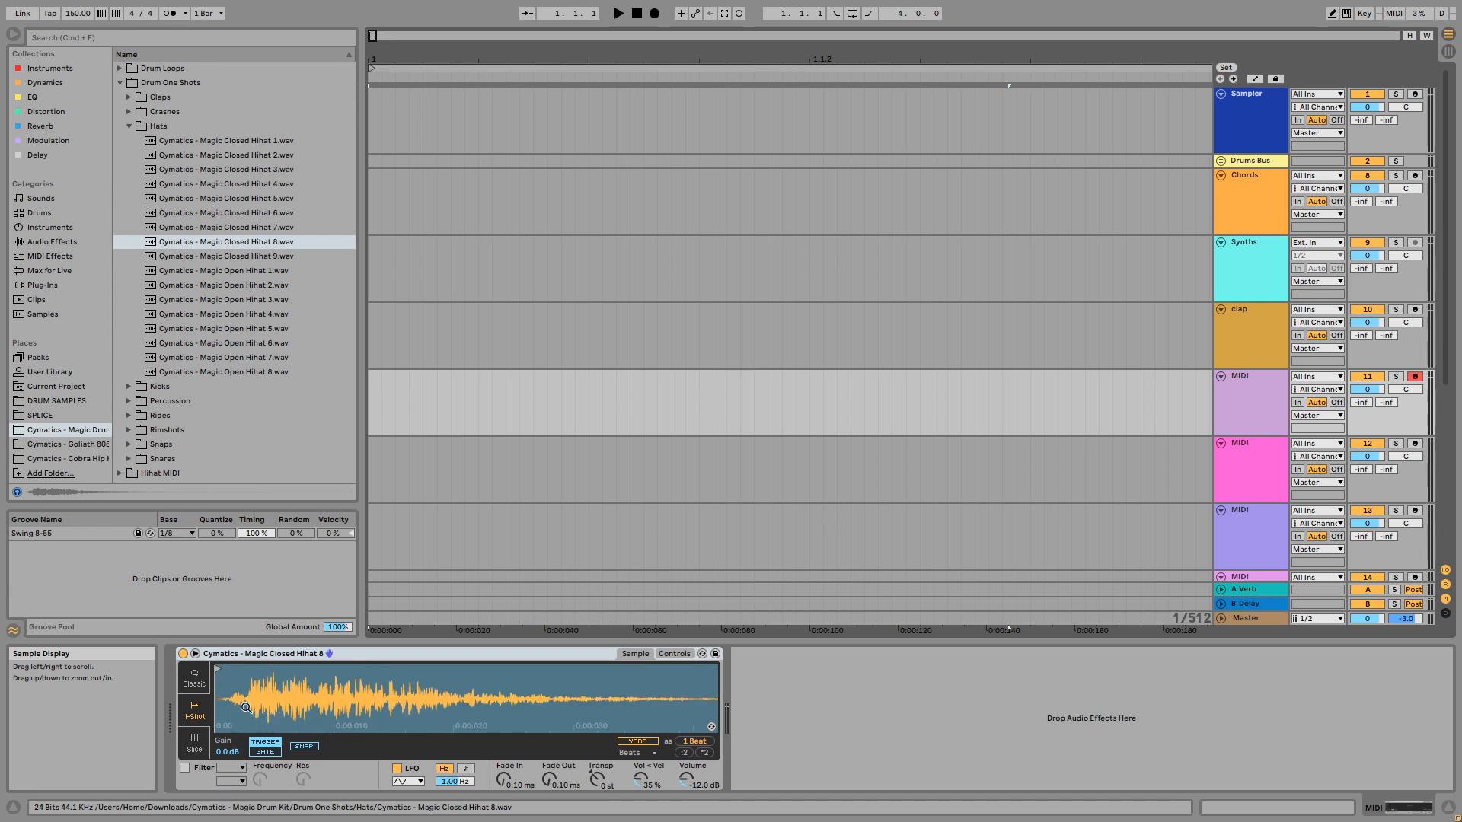
left_click_drag(242, 699, 229, 702)
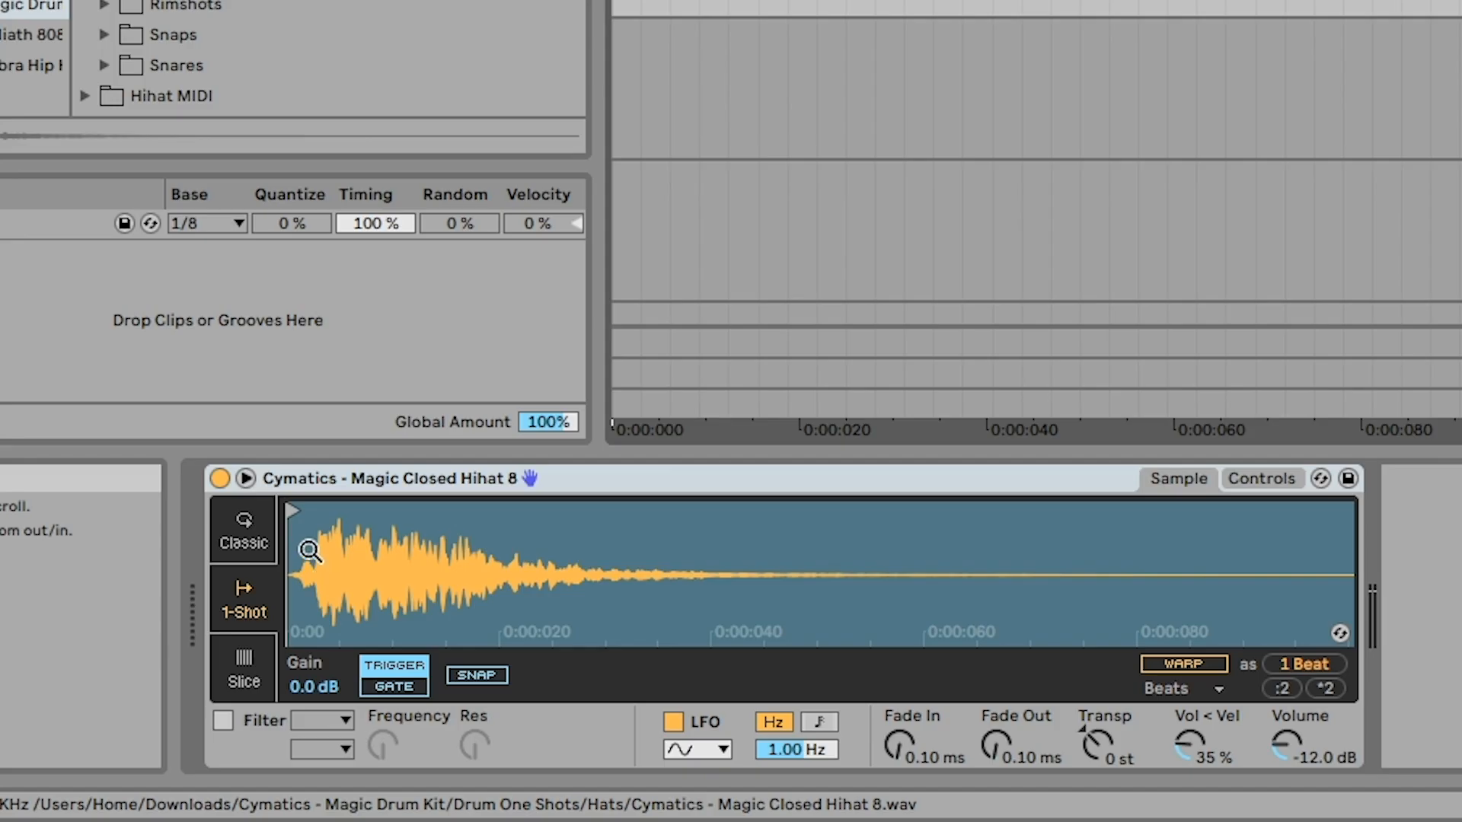
- Examine the start marker and first transient of the Magic Closed Hihat 8 waveform in Simpler, and preview Magic Open Hihat 1
left_click_drag(308, 550, 307, 580)
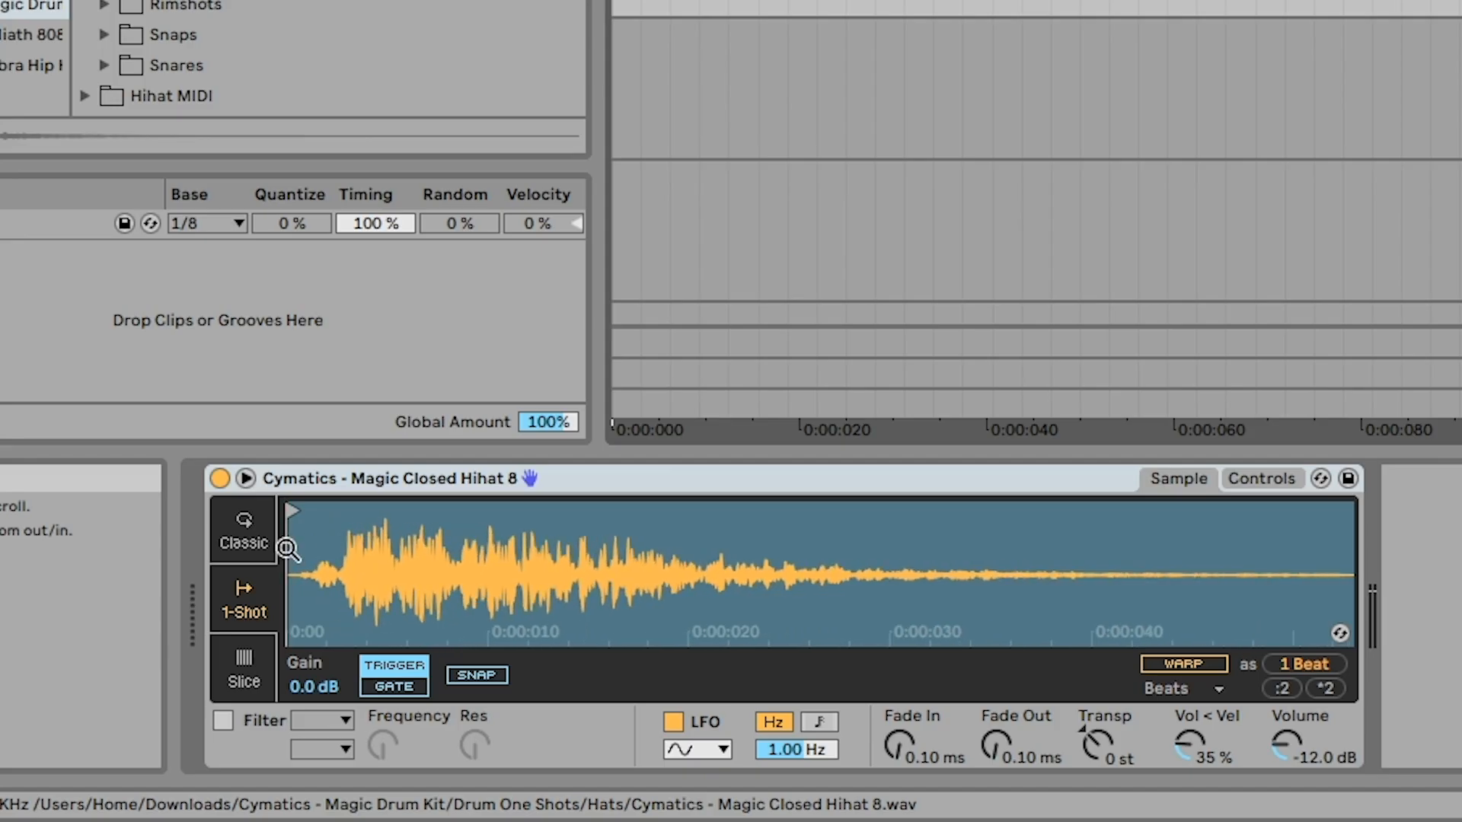
mouse_move(290, 512)
left_mouse_down()
mouse_move(342, 509)
mouse_move(359, 549)
mouse_move(326, 559)
mouse_move(316, 546)
mouse_move(344, 667)
mouse_move(300, 562)
left_mouse_up()
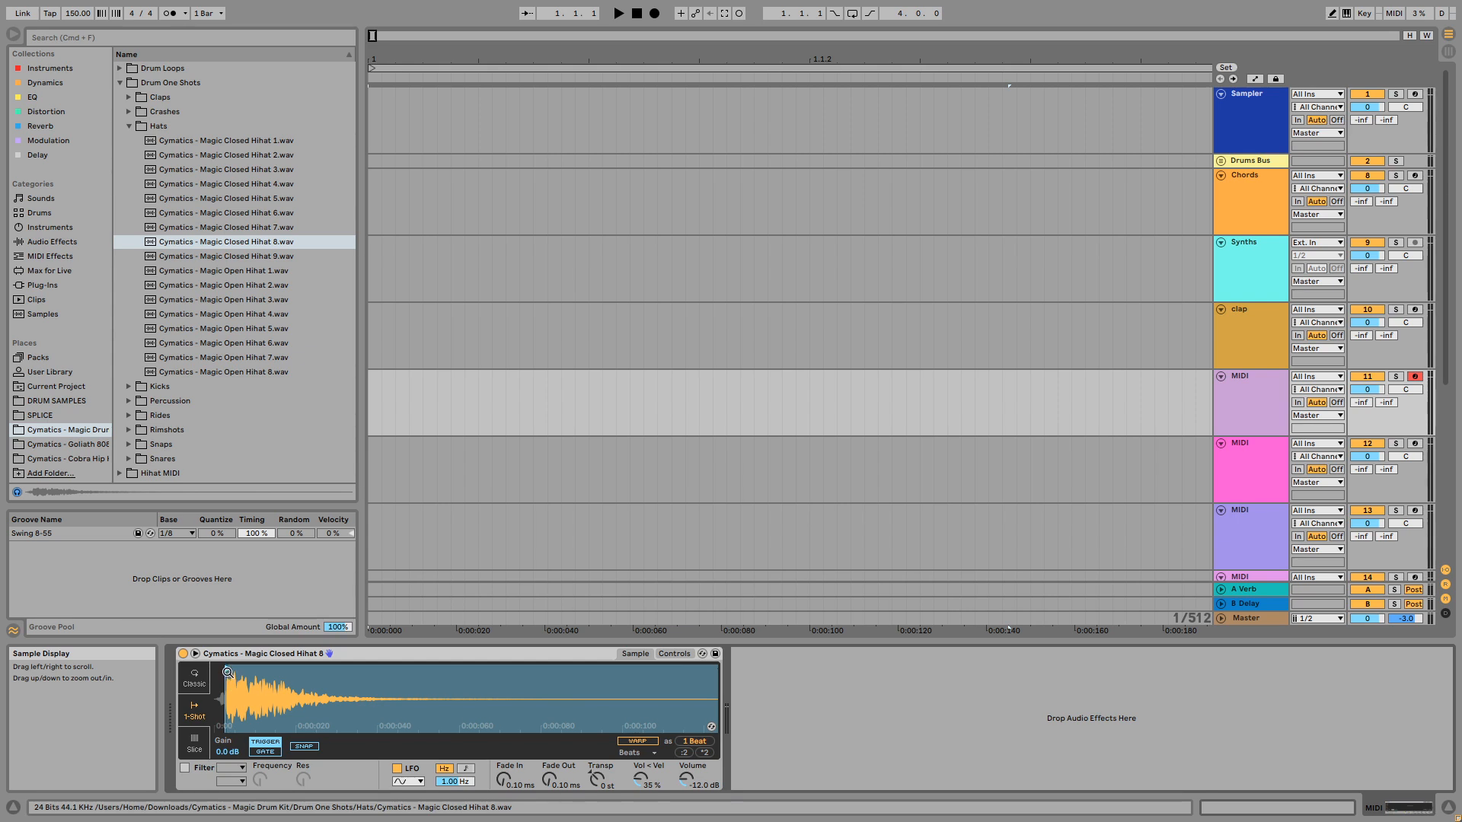
left_click_drag(218, 687, 267, 693)
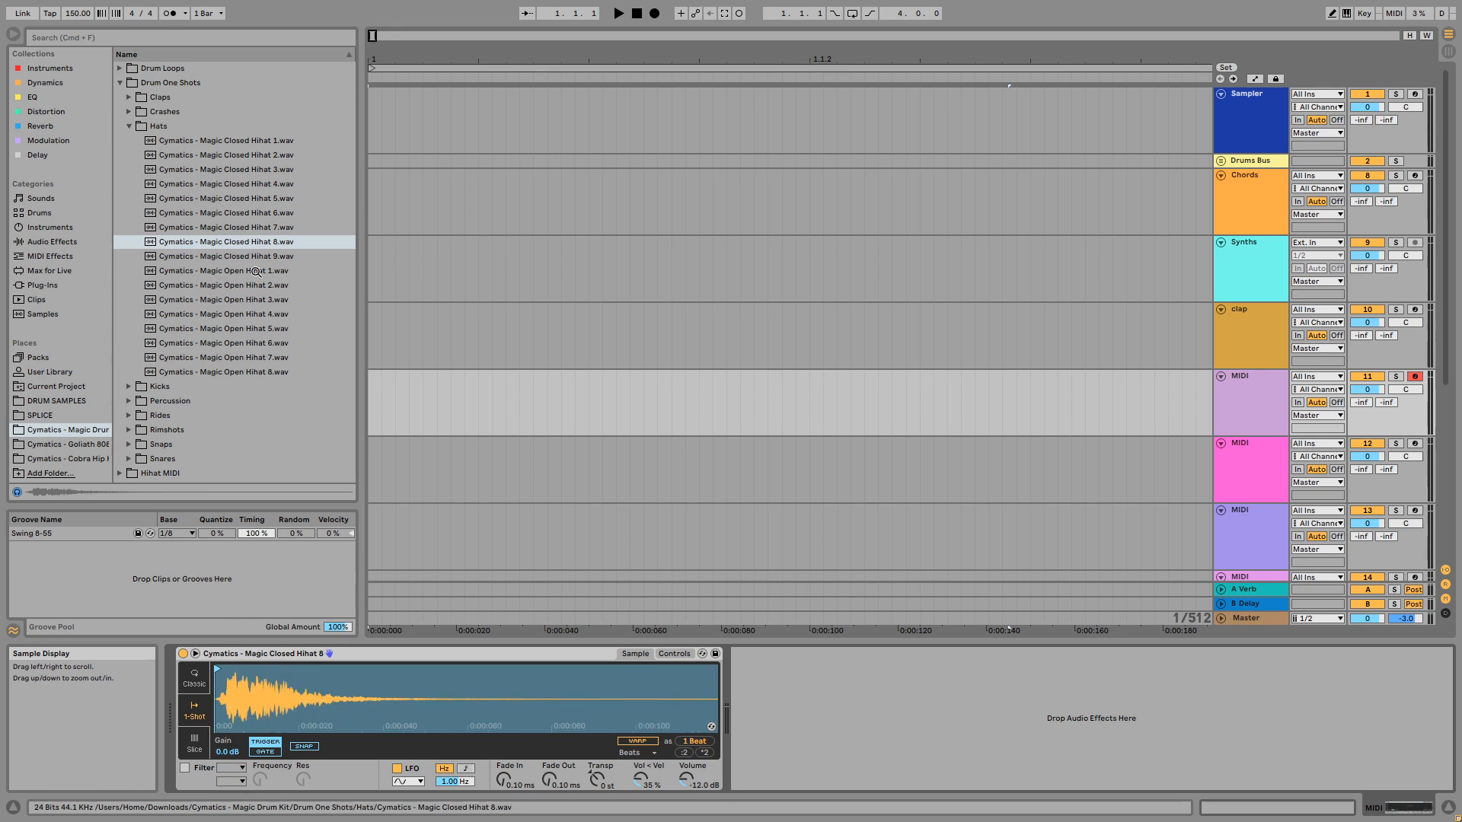
left_click(228, 273)
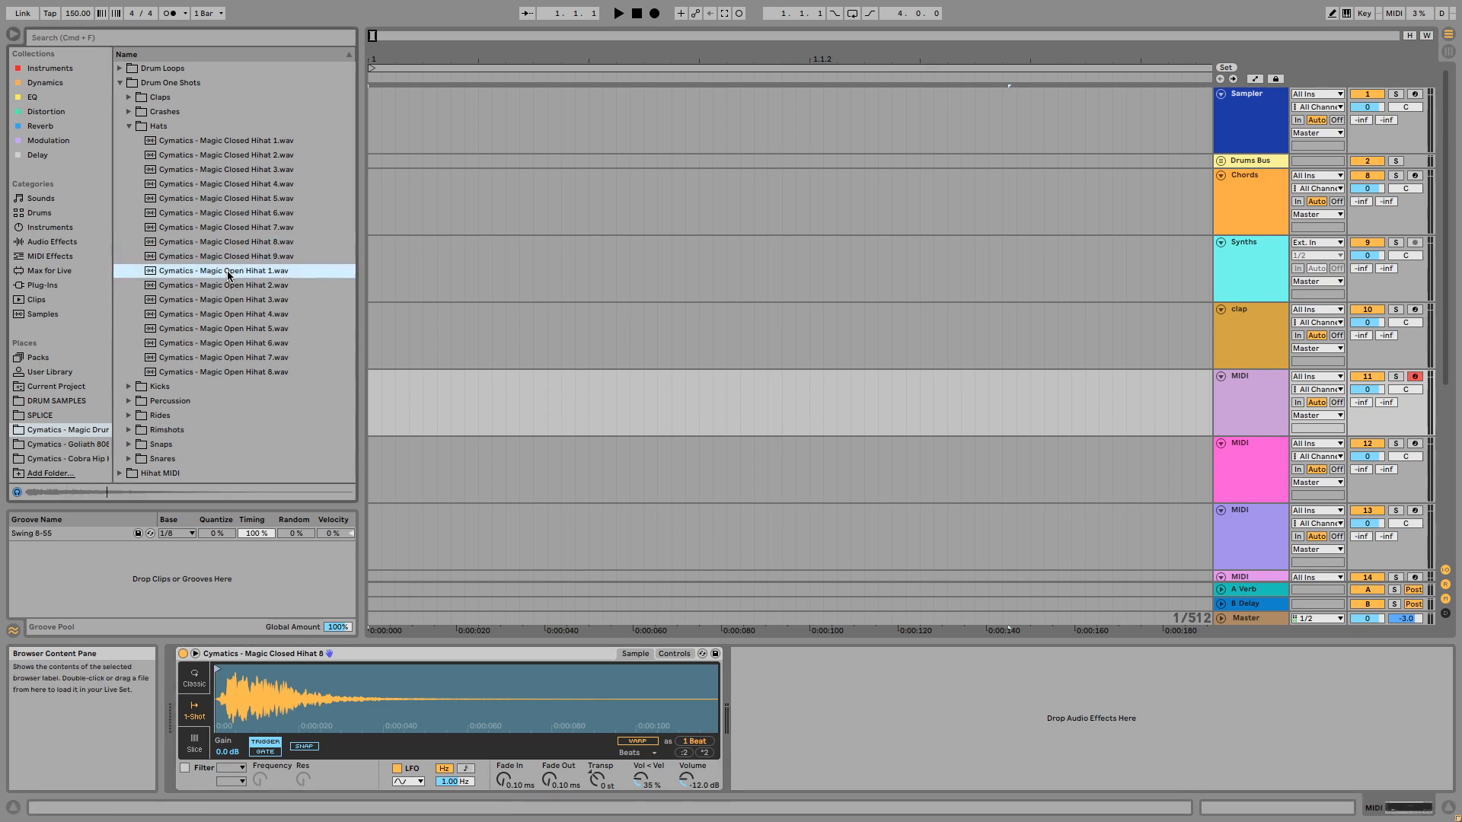
left_click_drag(233, 715, 233, 750)
left_click_drag(233, 695, 233, 659)
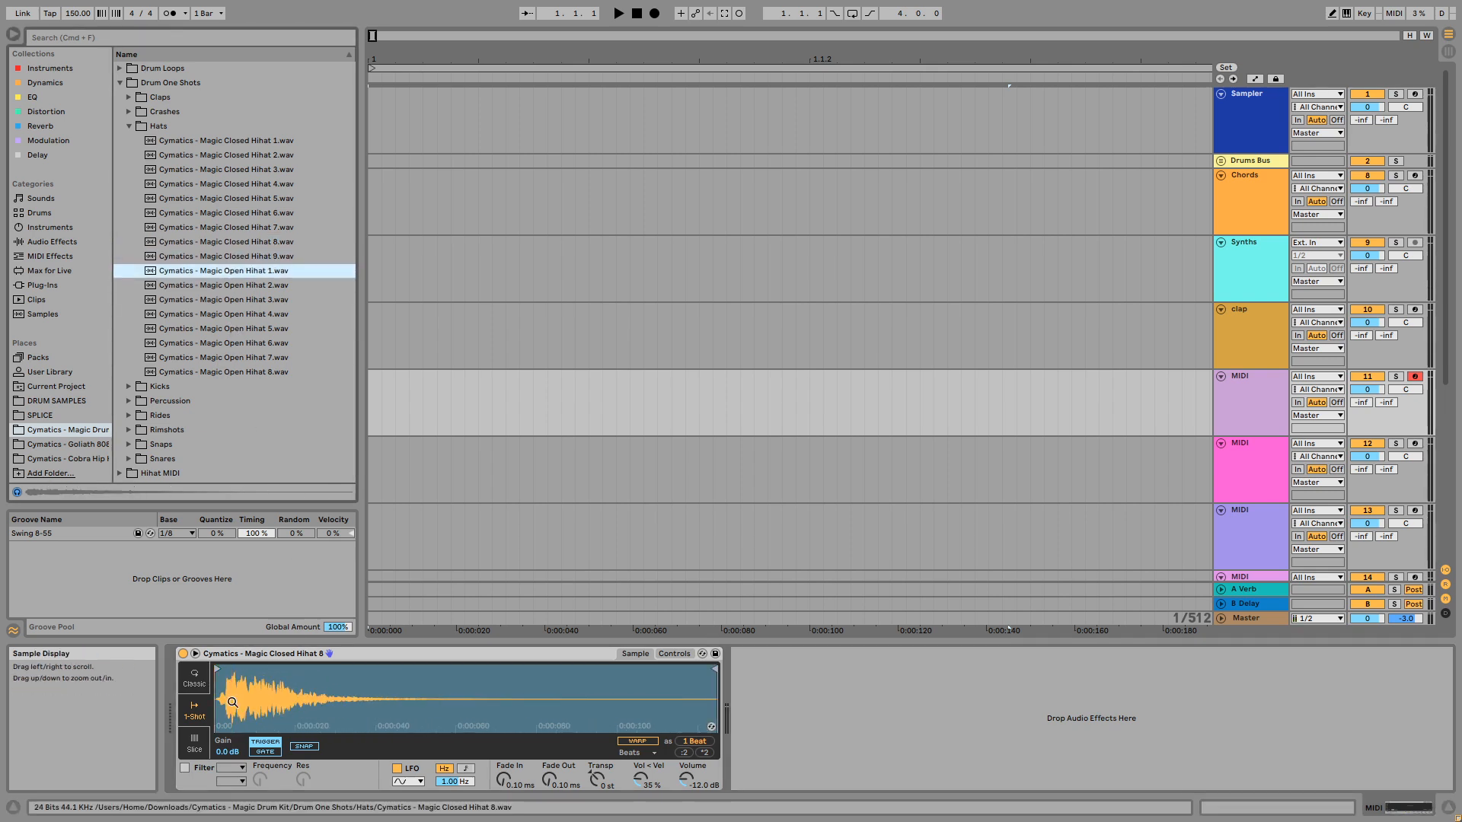
- Rename MIDI track 11 as "hi hat 1" and MIDI track 12 as "hi hat 2"
left_click(1261, 389)
type("hi hat 1")
key("Tab")
type("hi hat")
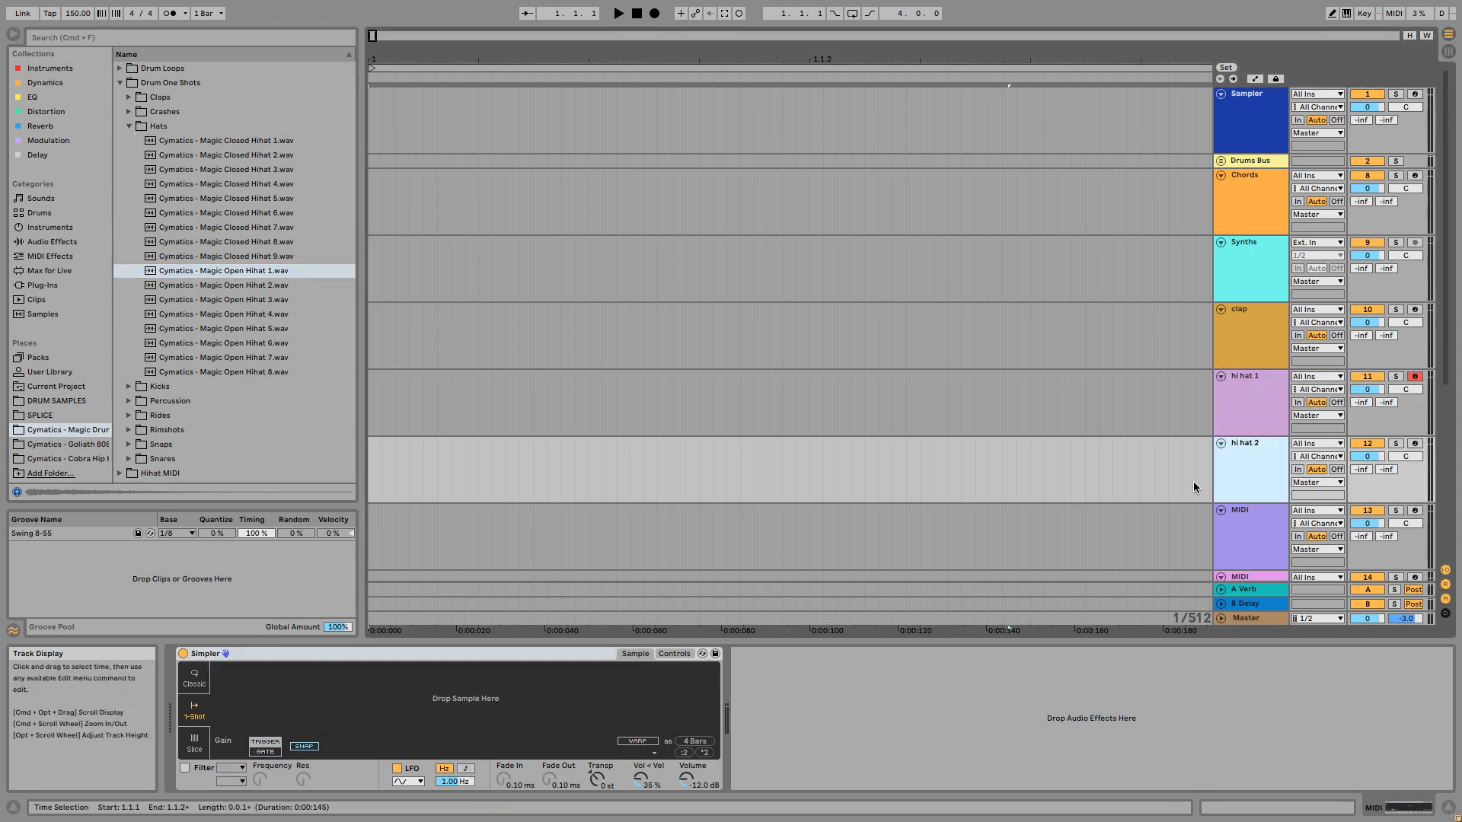
key("Return")
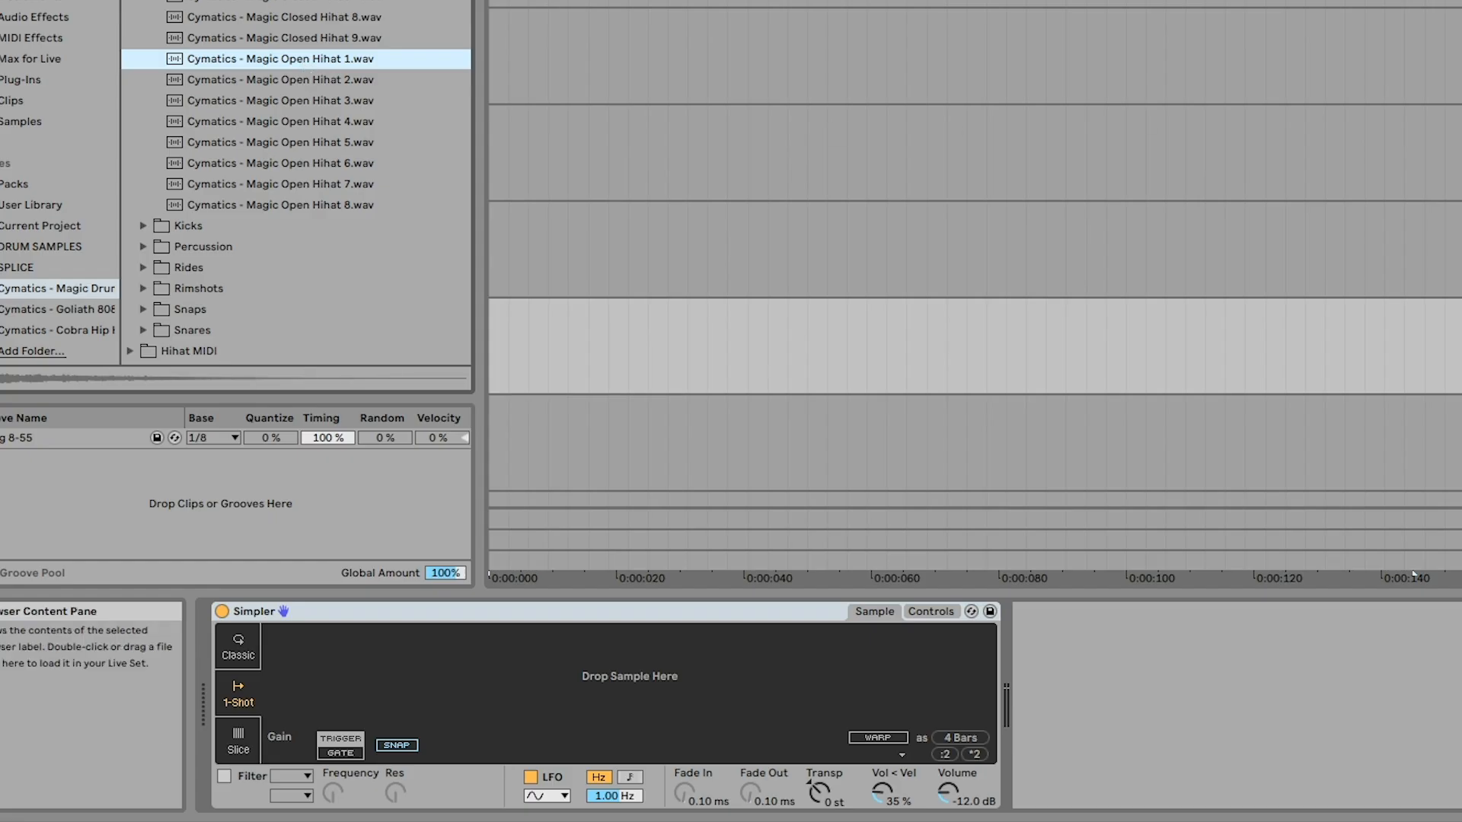
left_click(1460, 214)
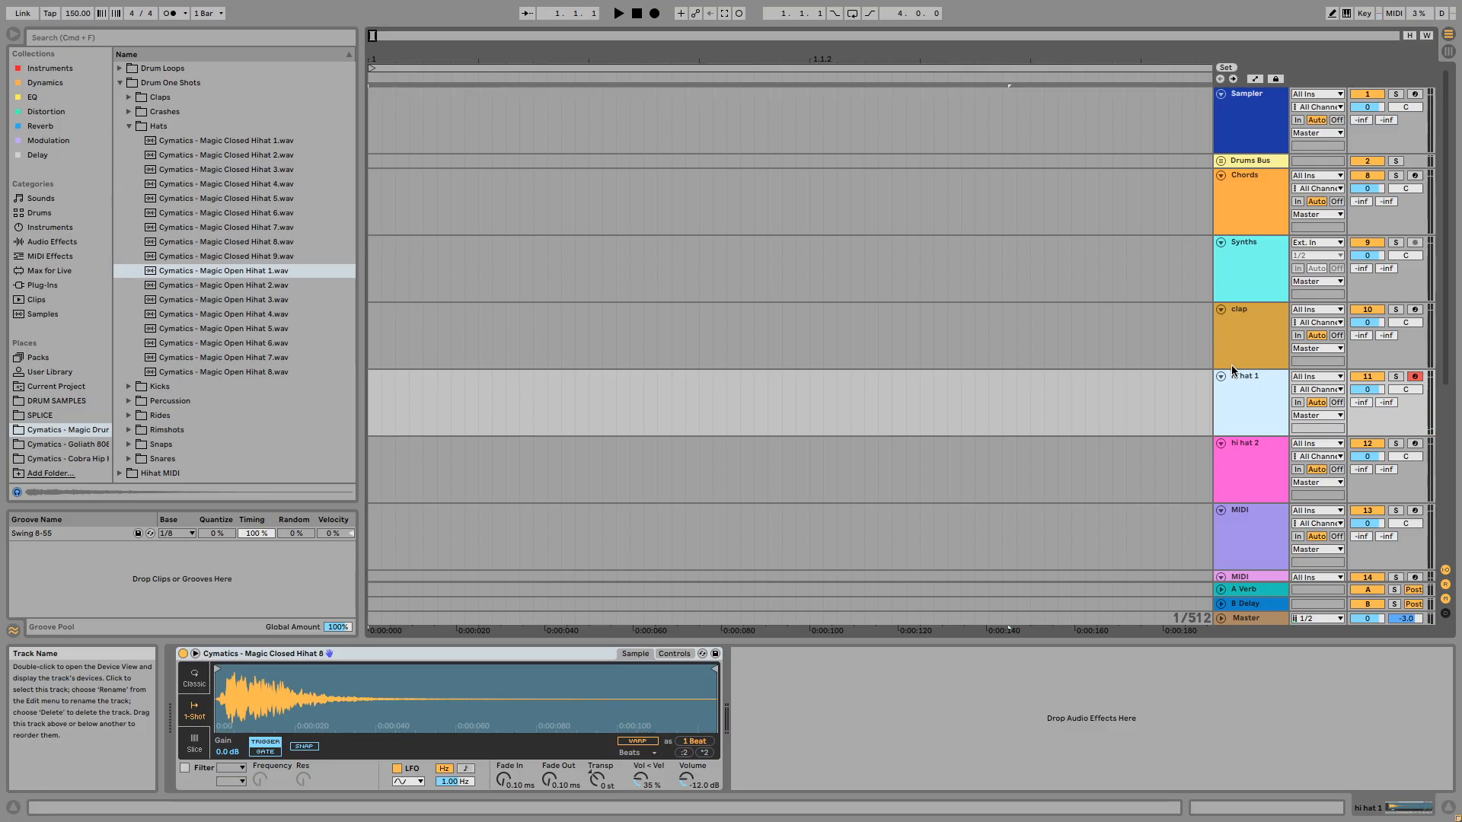
- Select the hi hat 2 track and audition the samples from Magic Open Hihat 3 to Magic Open Hihat 6
left_click(986, 438)
left_click(282, 297)
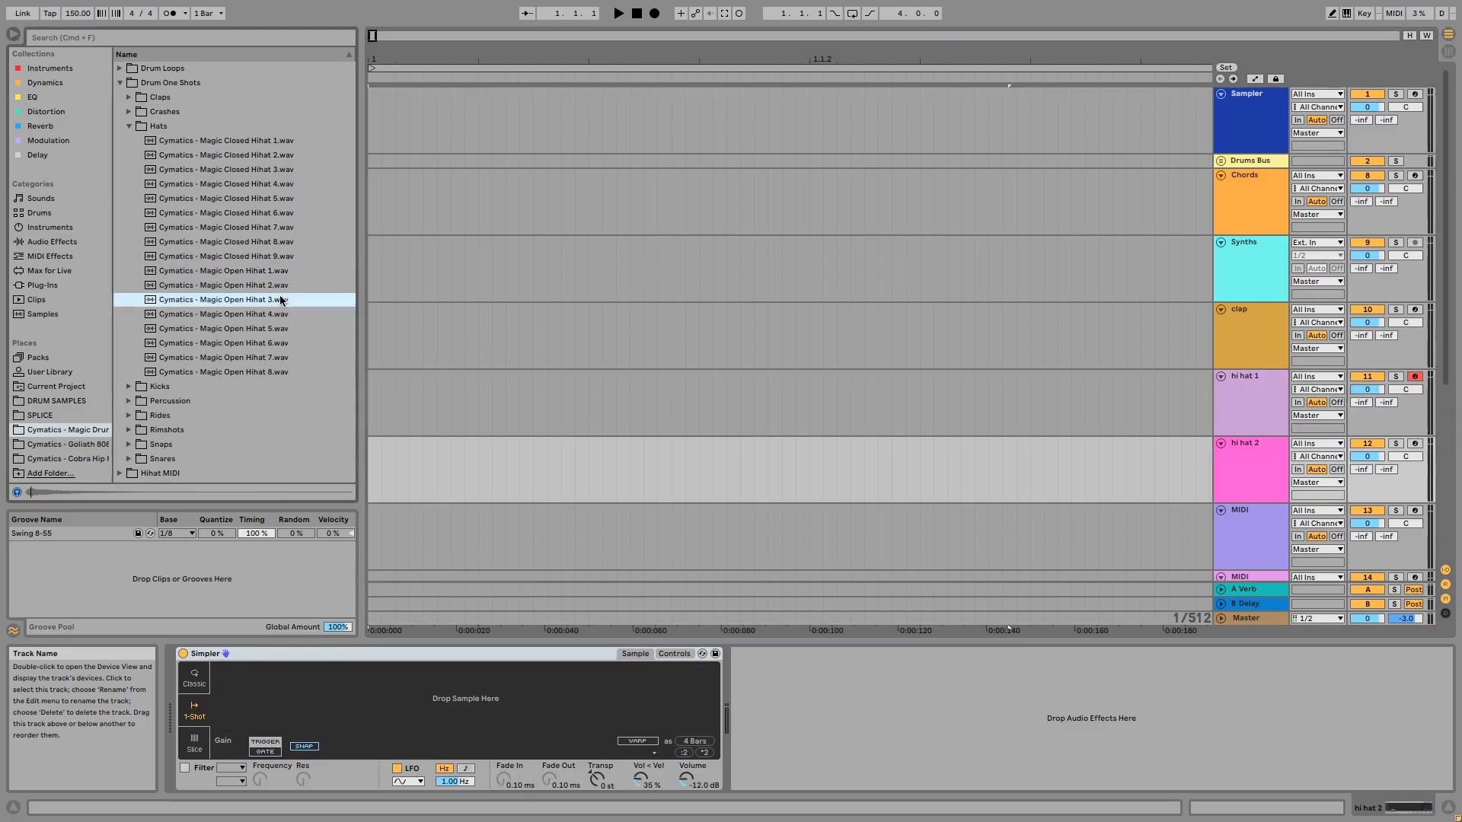
key("Down")
key("Down")
key("Down")
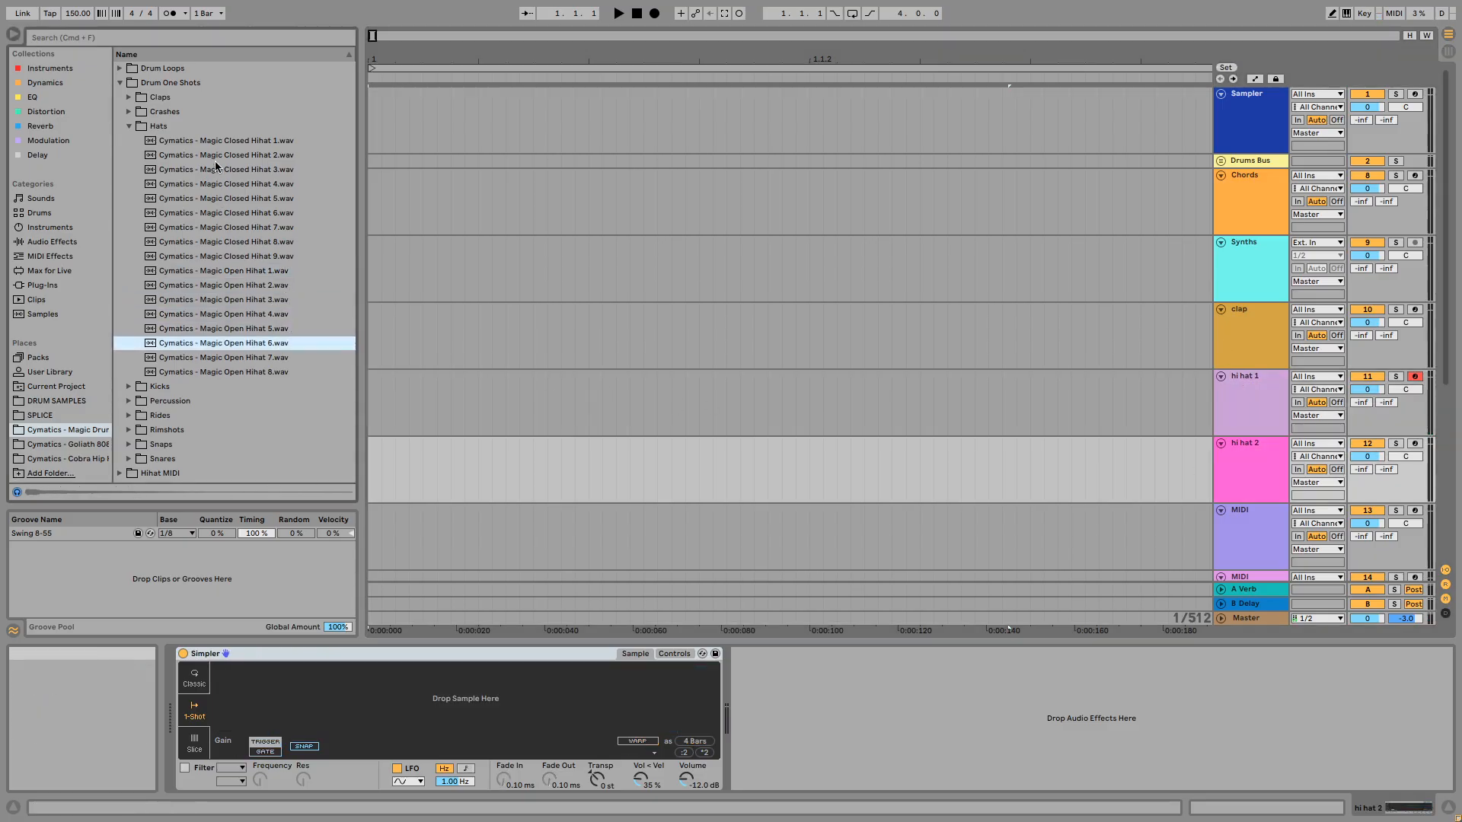
- Compare the Magic Closed Hihat samples from the start of the Hats folder by auditioning them, ending on Magic Closed Hihat 6
left_click(215, 149)
key("Up")
key("Down")
key("Down")
key("Down")
key("Down")
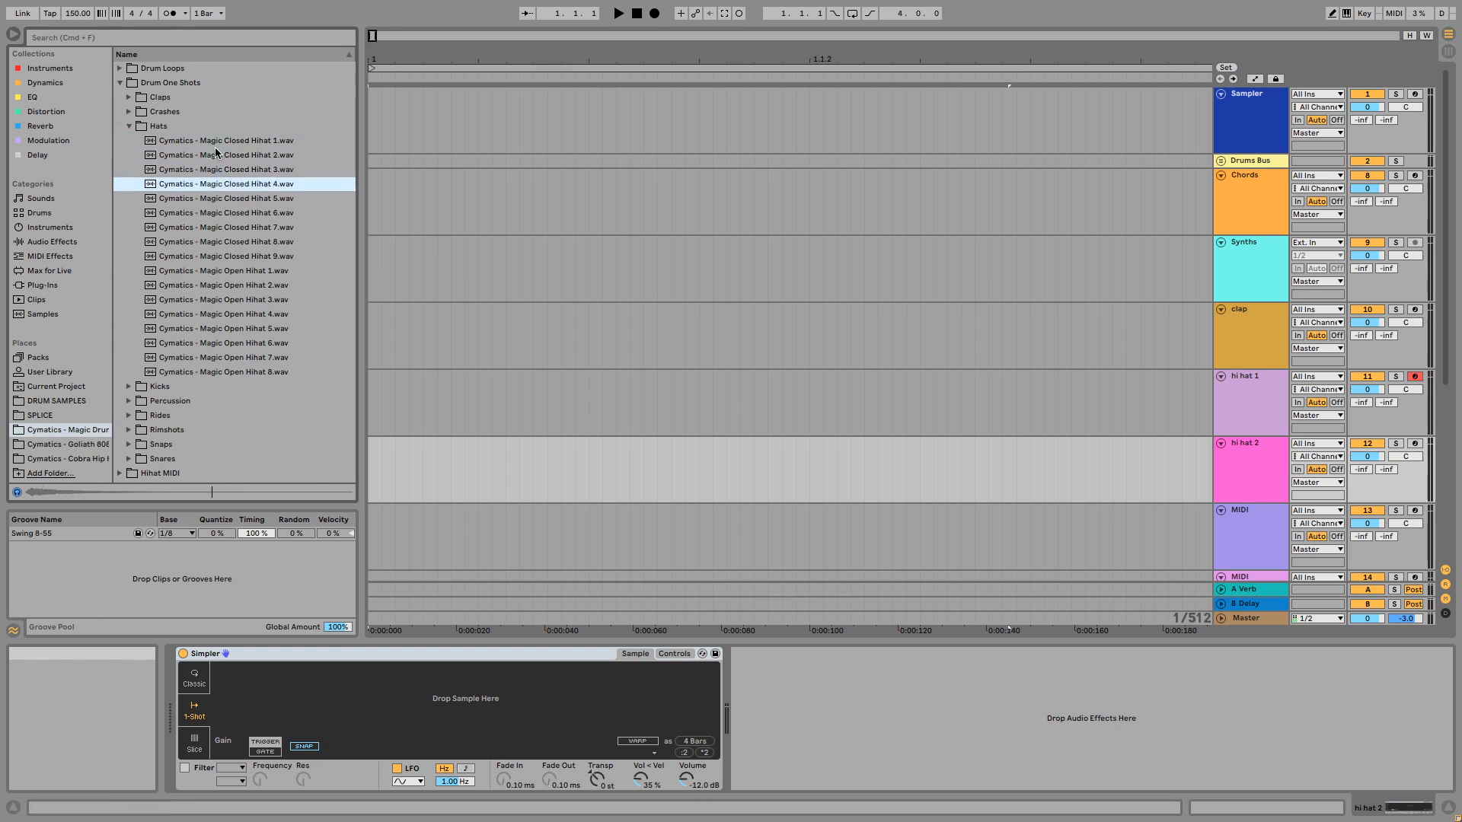
key("Down")
key("Up")
key("Down")
key("Down")
key("Up")
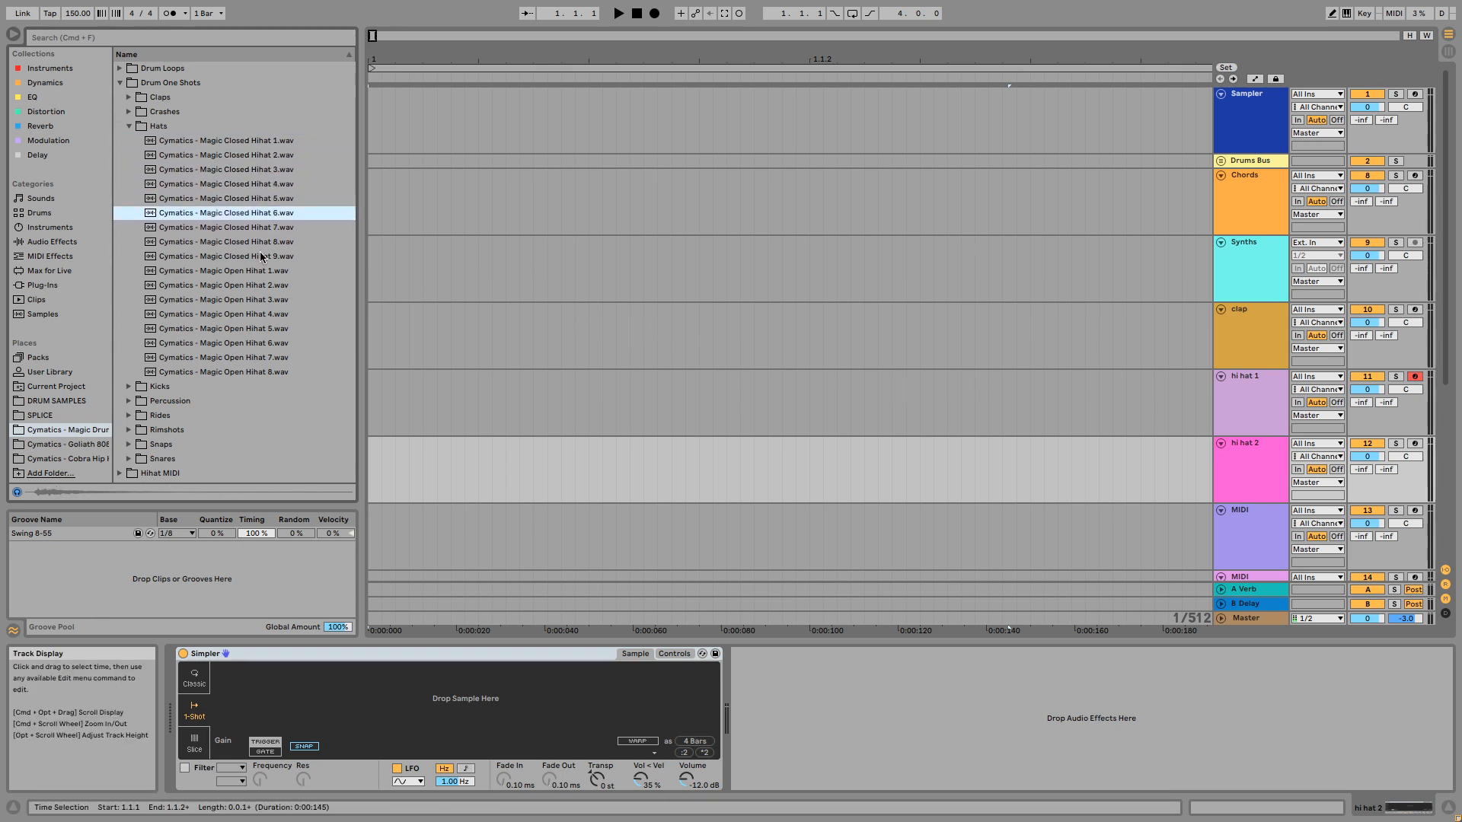
- Load Cymatics - Magic Closed Hihat 6.wav into Simpler on the hi hat 2 track, arm the track and set its volume to -1.2 dB
left_click_drag(180, 216, 350, 685)
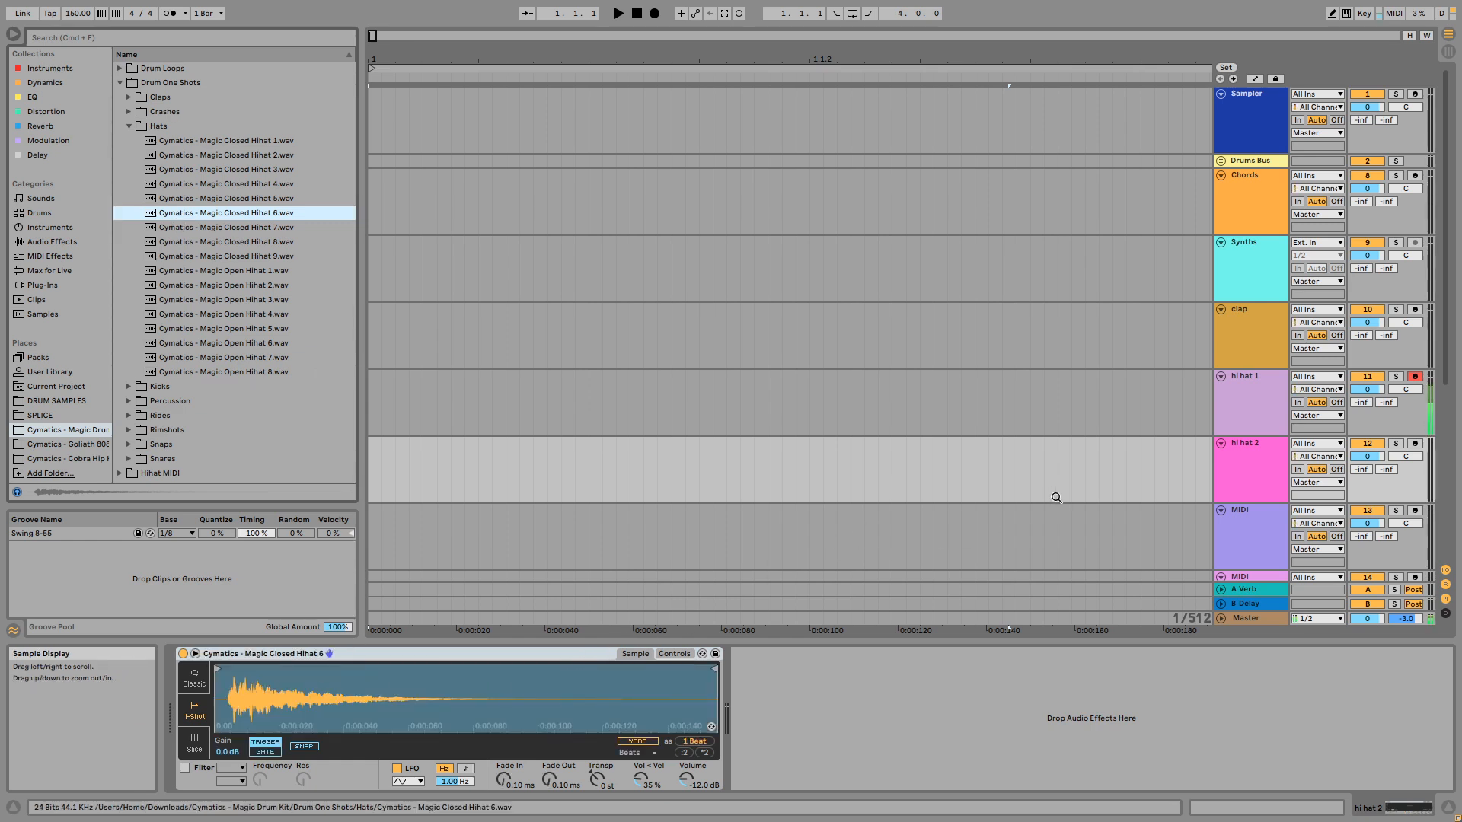
left_click(1415, 444)
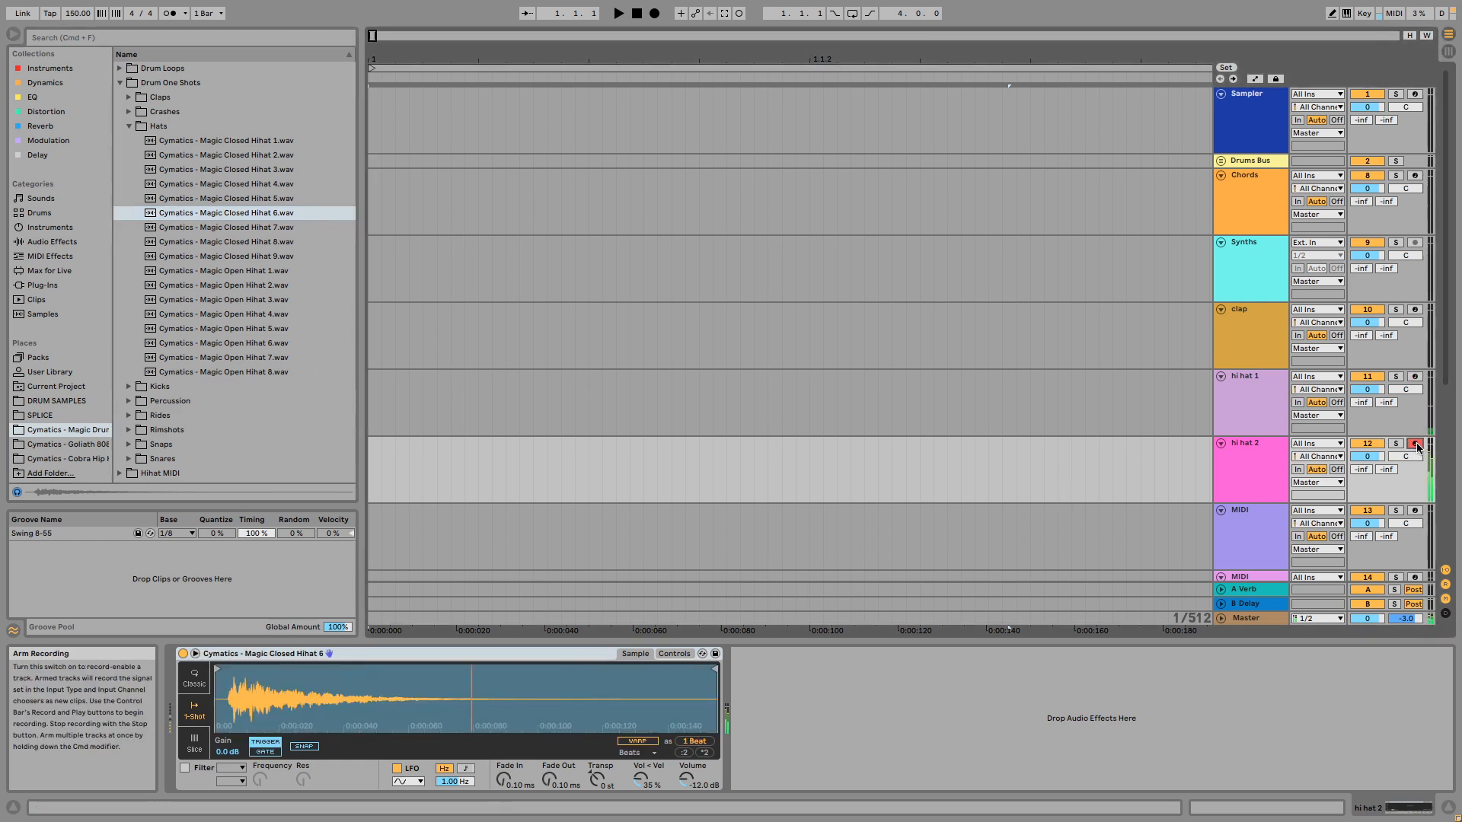
left_click_drag(1376, 457, 1375, 457)
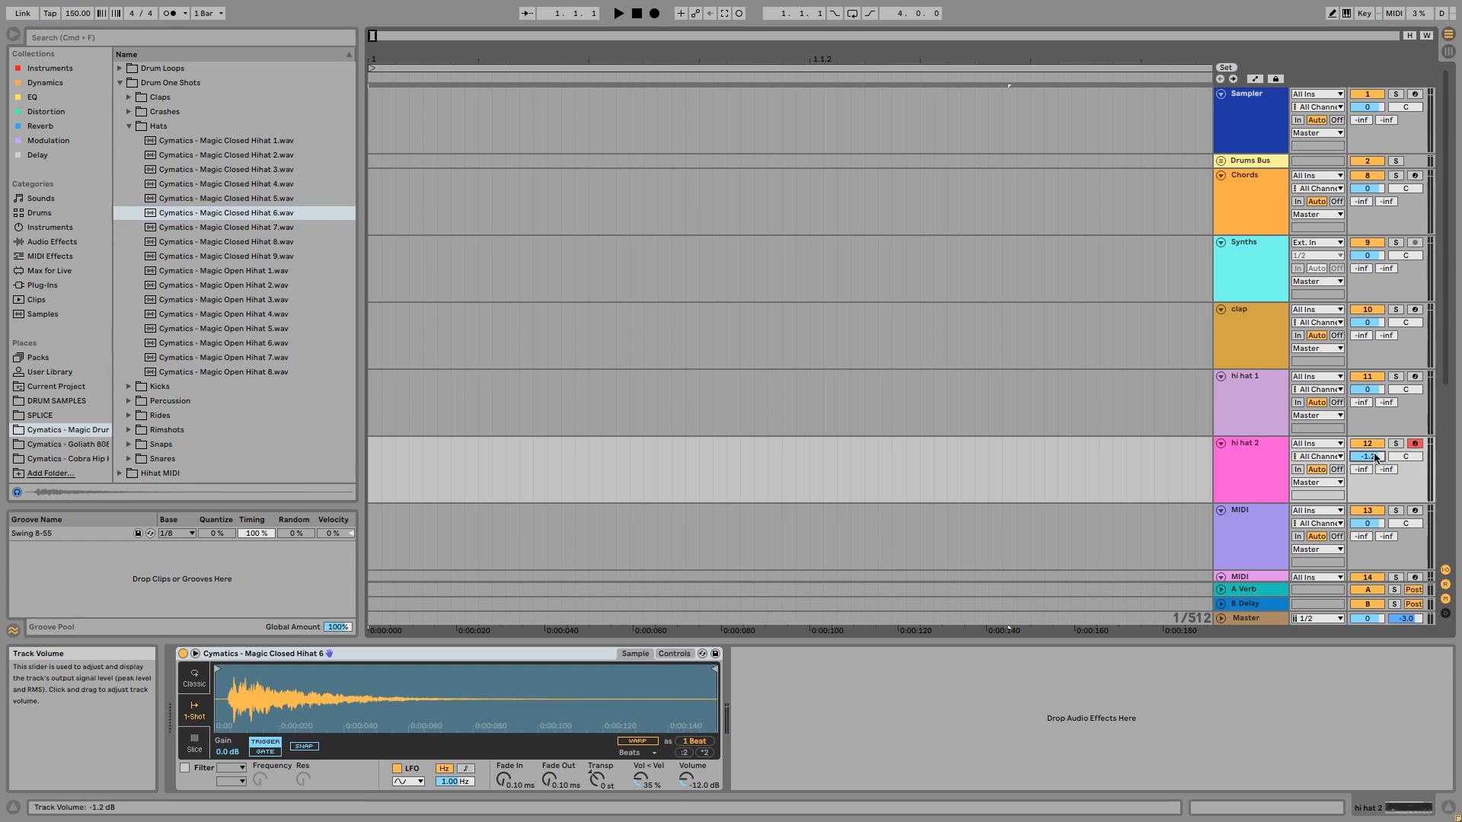
- Collapse the Hats folder and take a brief look inside the Snares folder
left_click(129, 126)
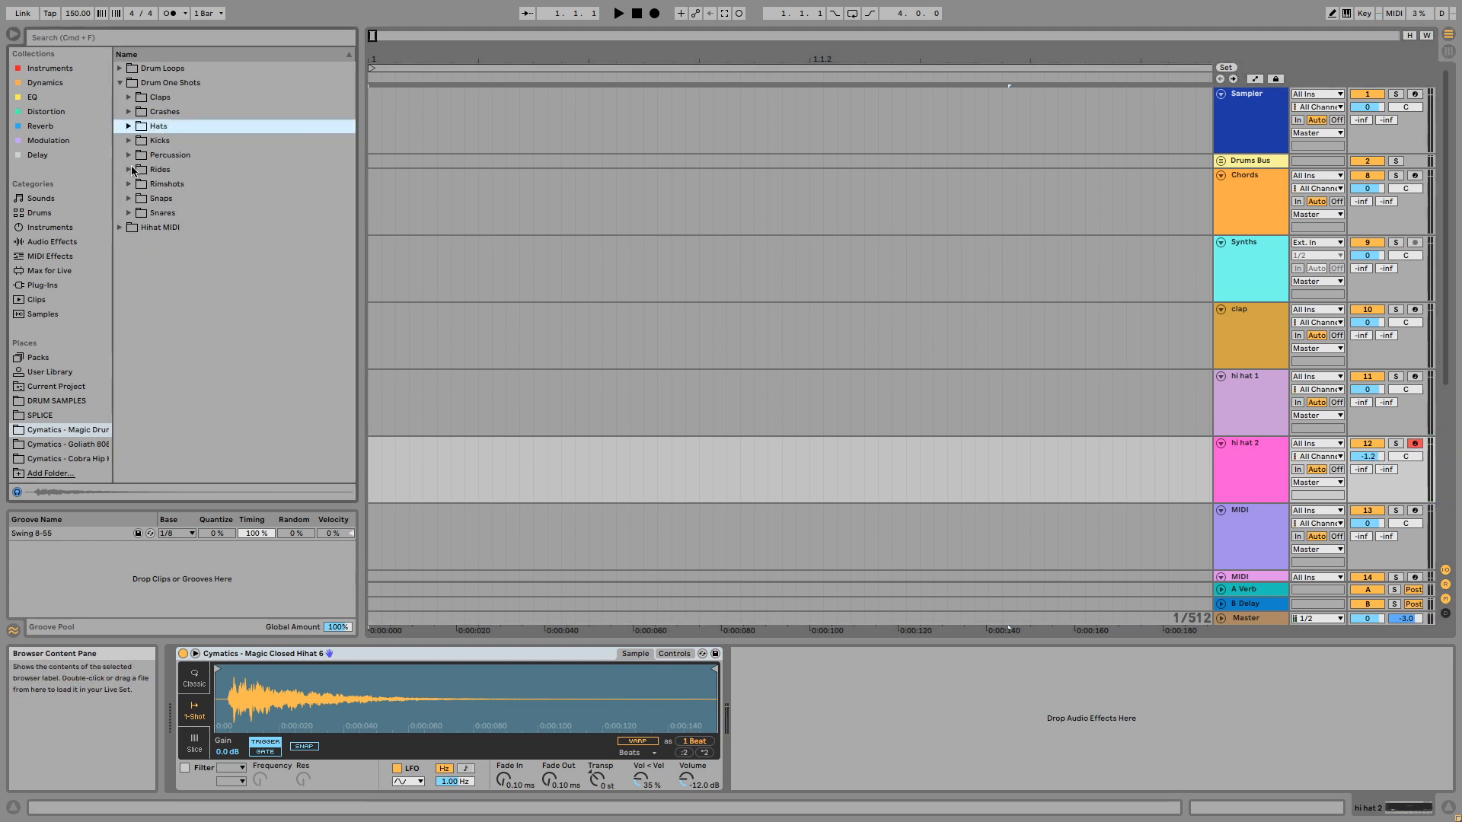
left_click(128, 214)
left_click(128, 213)
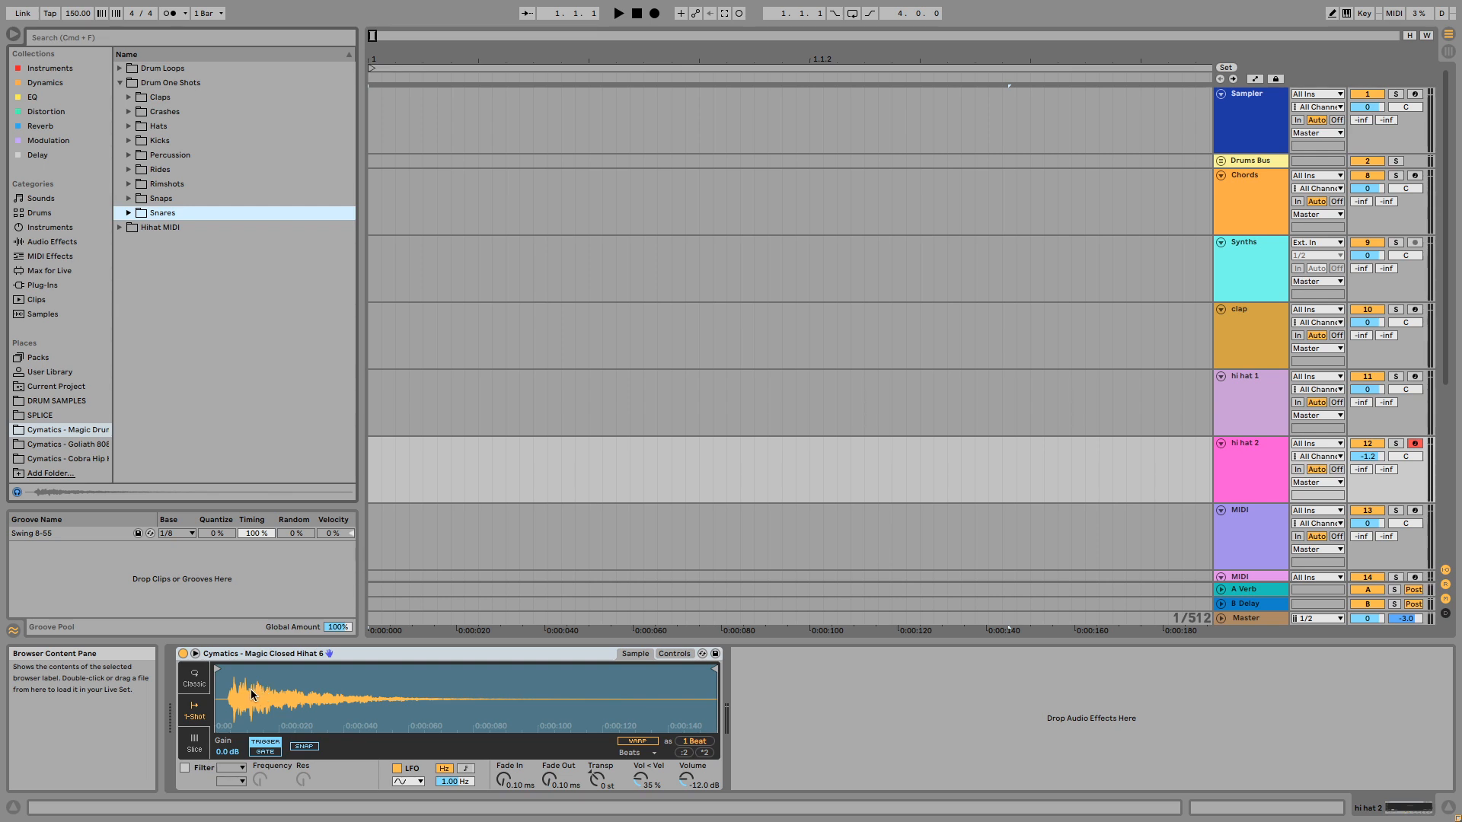
- Examine the start of the Magic Closed Hihat 6 waveform in Simpler and take a brief look inside the Snaps folder
left_click_drag(252, 695, 219, 680)
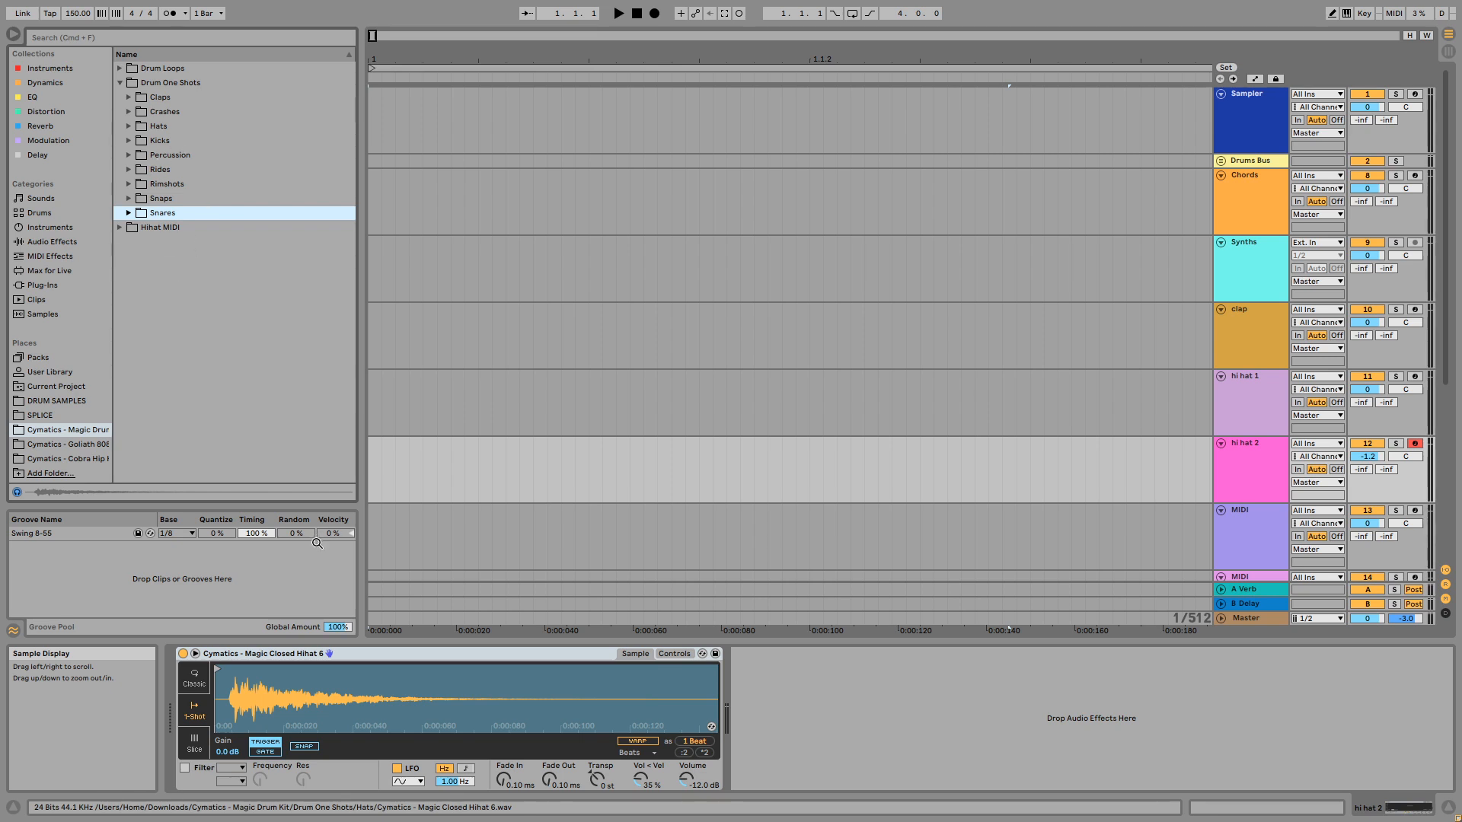
left_click_drag(246, 709, 319, 663)
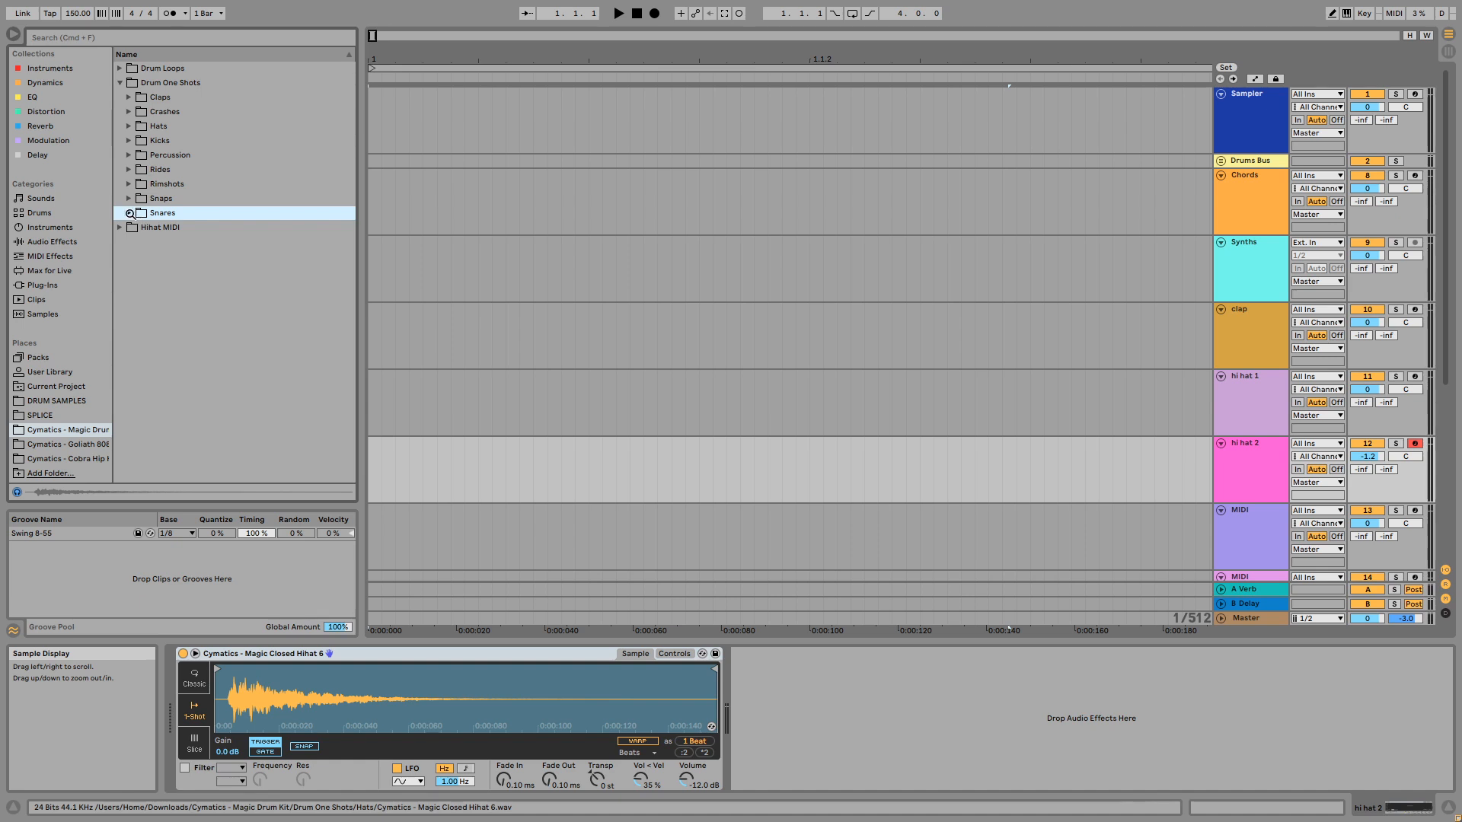
left_click(130, 199)
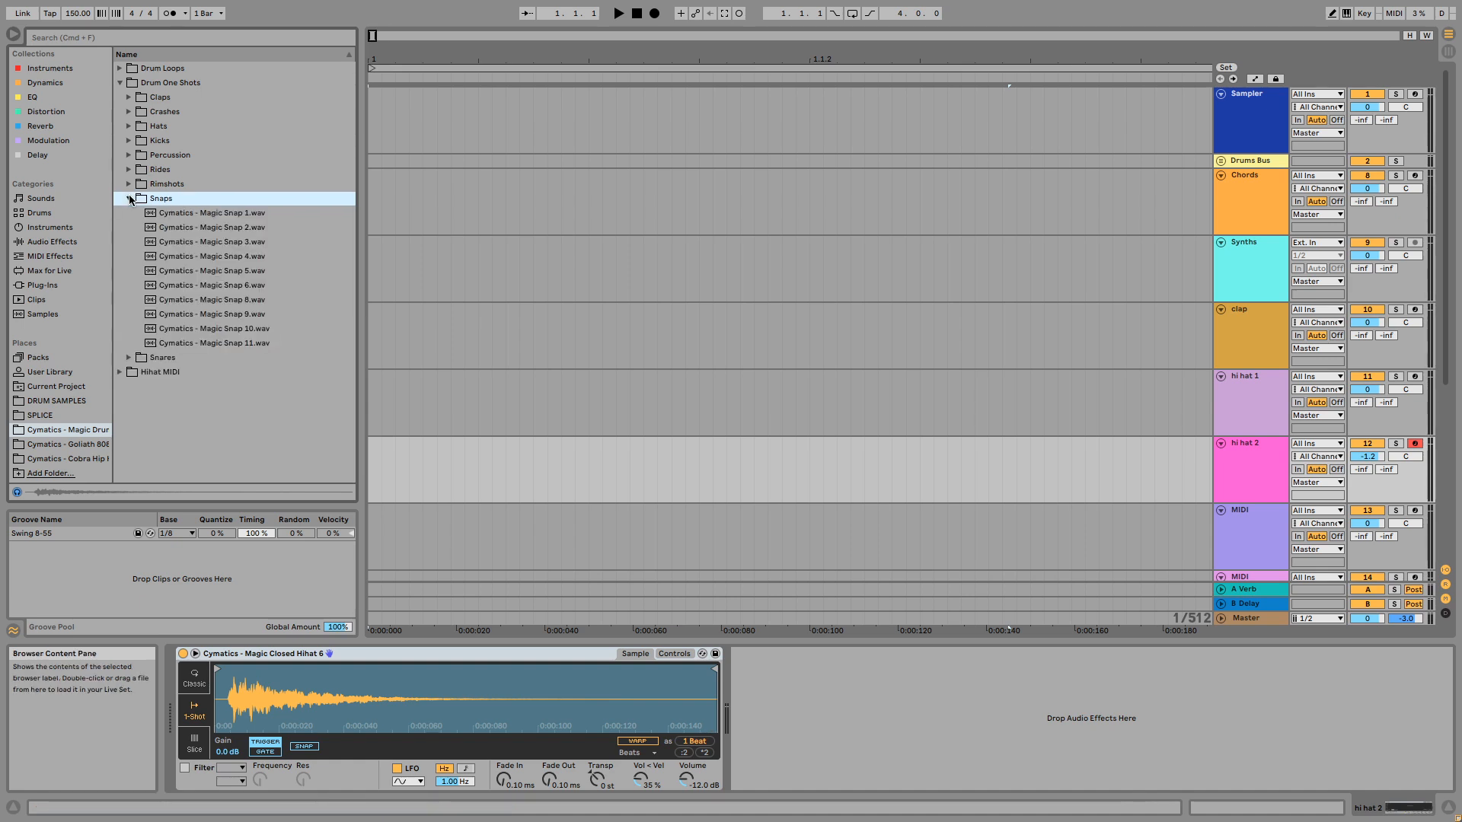
left_click(129, 199)
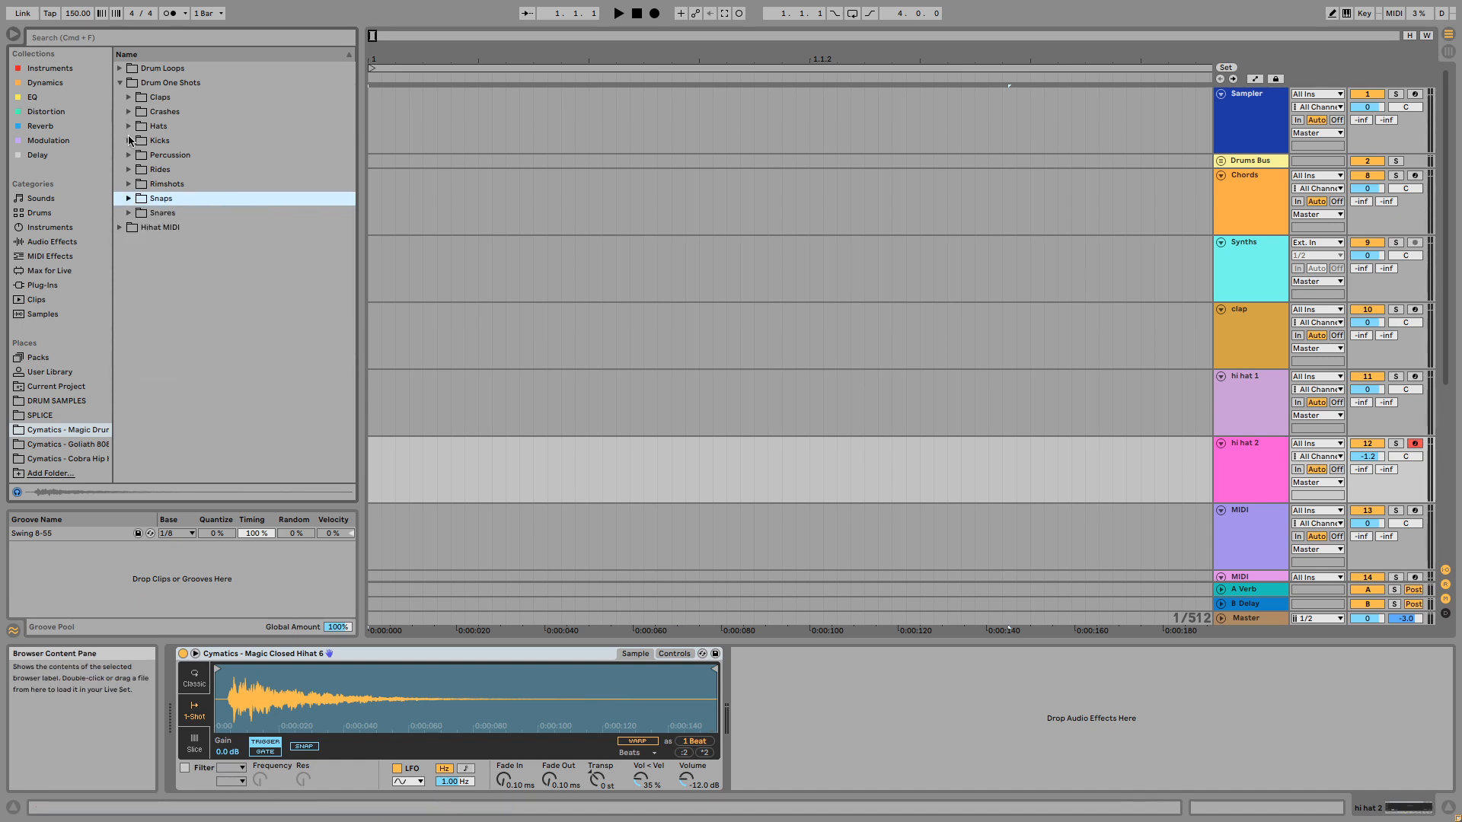